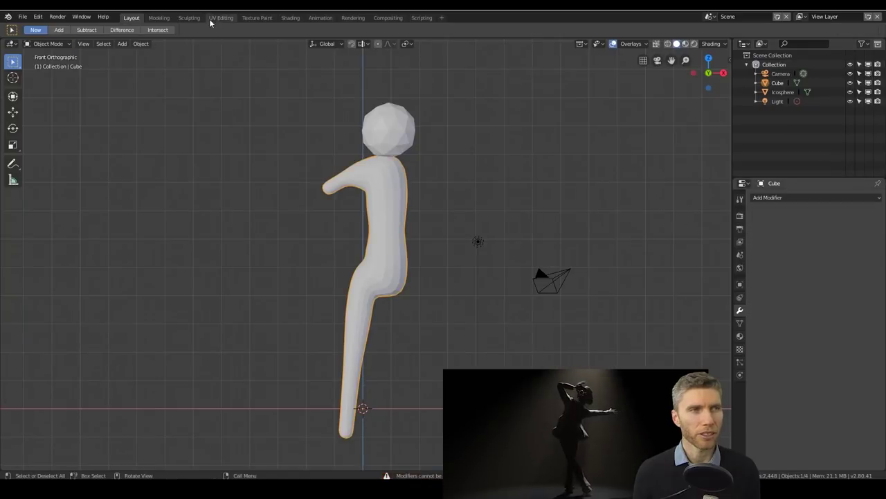
Sculpt the half body into a full symmetric figure and place the elongated head above its neck.
key("Tab")
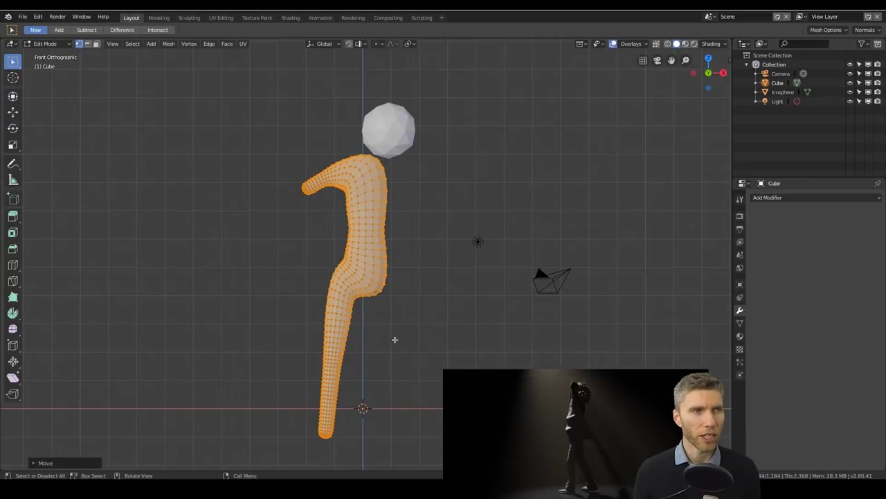
left_click(198, 18)
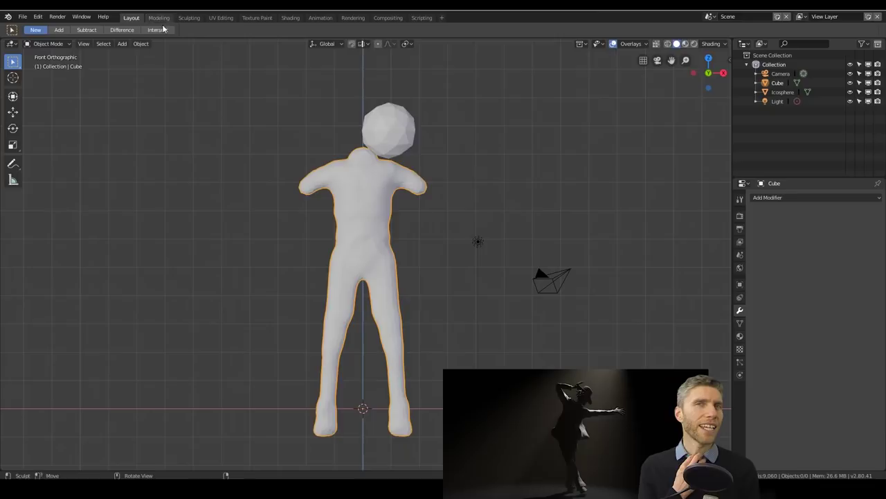
left_click(377, 116)
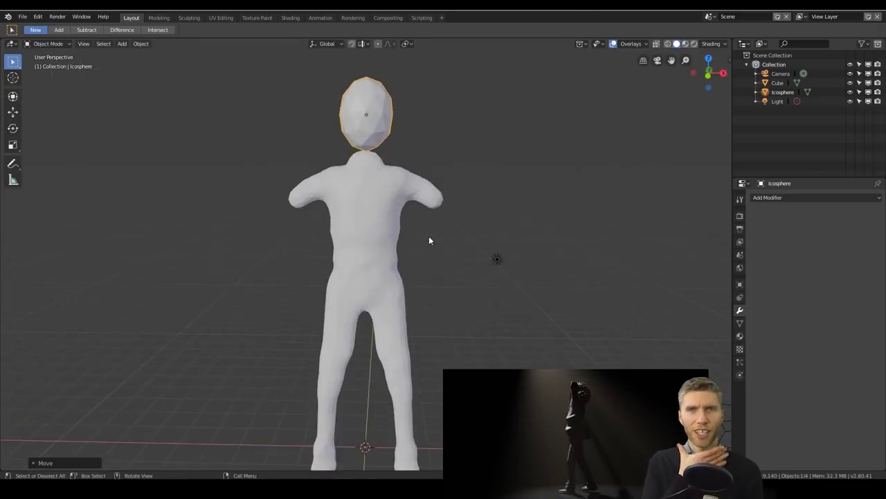
middle_click_drag(428, 240, 451, 261)
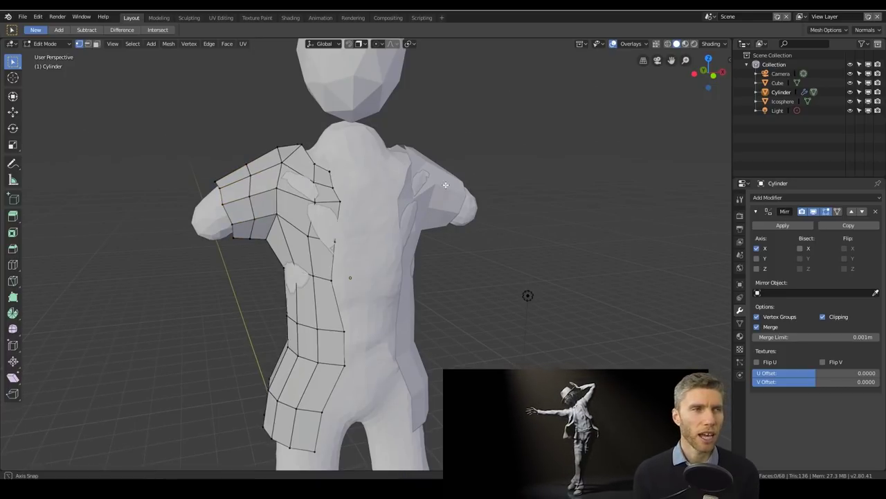
Add a Shrinkwrap modifier to the mirrored jacket mesh around the torso.
middle_click_drag(445, 185, 428, 201)
middle_click_drag(553, 232, 527, 207)
left_click(767, 197)
left_click(658, 364)
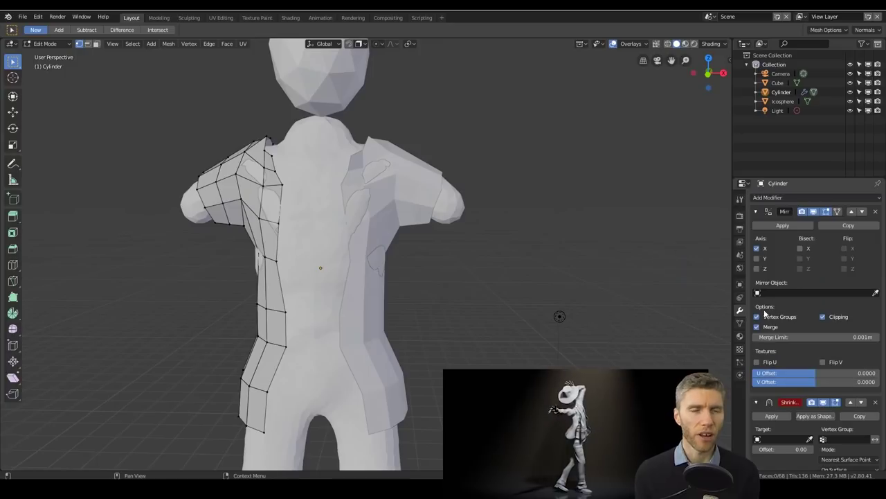
left_click(782, 425)
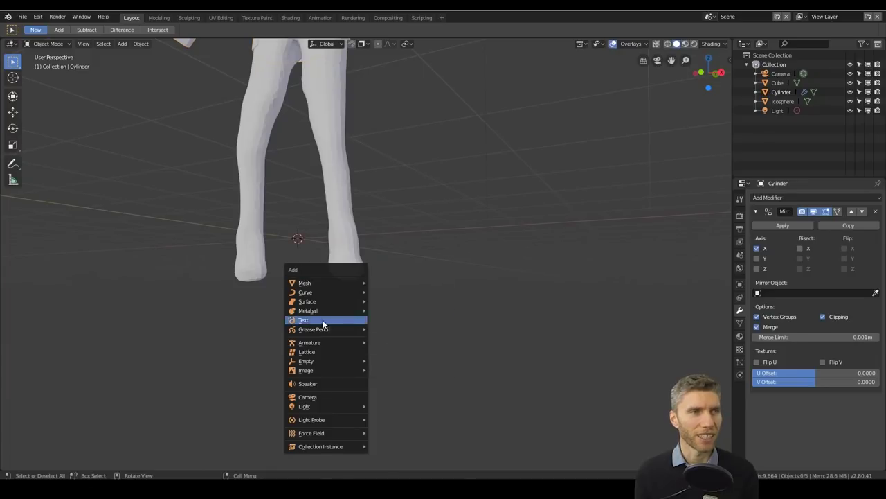
Add a metaball between the feet, scale it to 0.4, and duplicate it to build up a shoe.
left_click(395, 310)
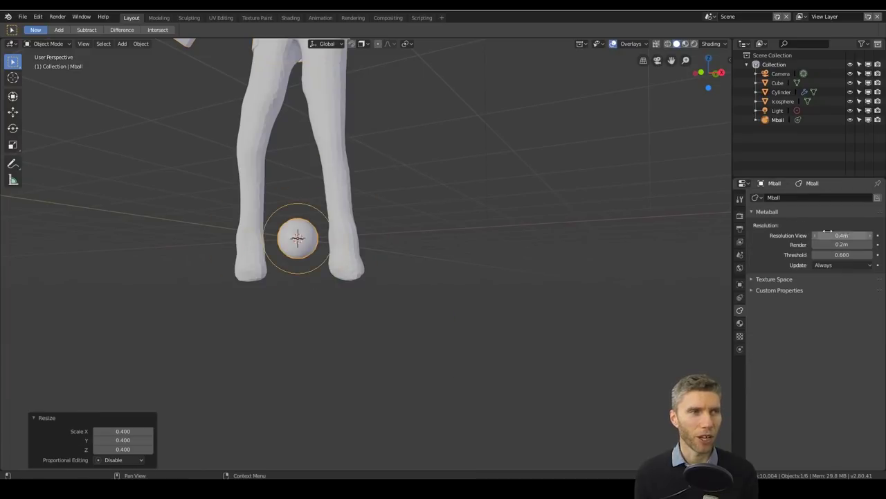
key("shift+d")
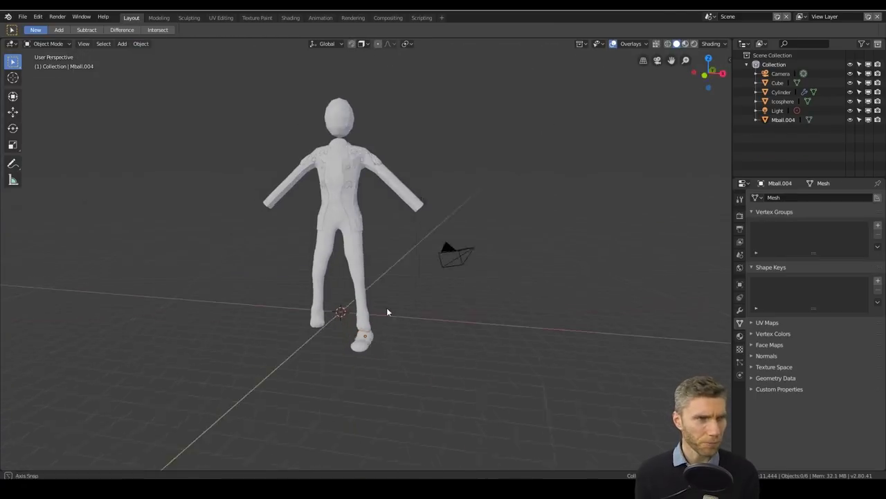
Save the character file and open the hand model file from the 17 - hand pose folder.
key("ctrl+s")
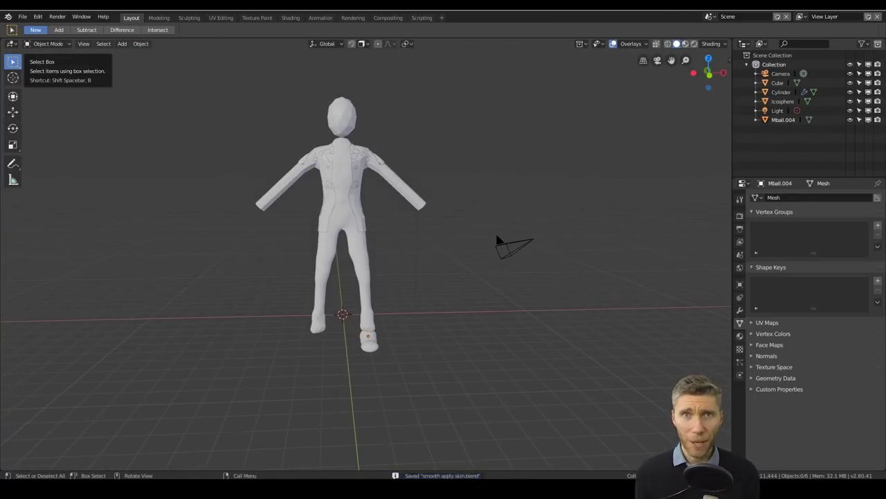
left_click(22, 16)
left_click(56, 165)
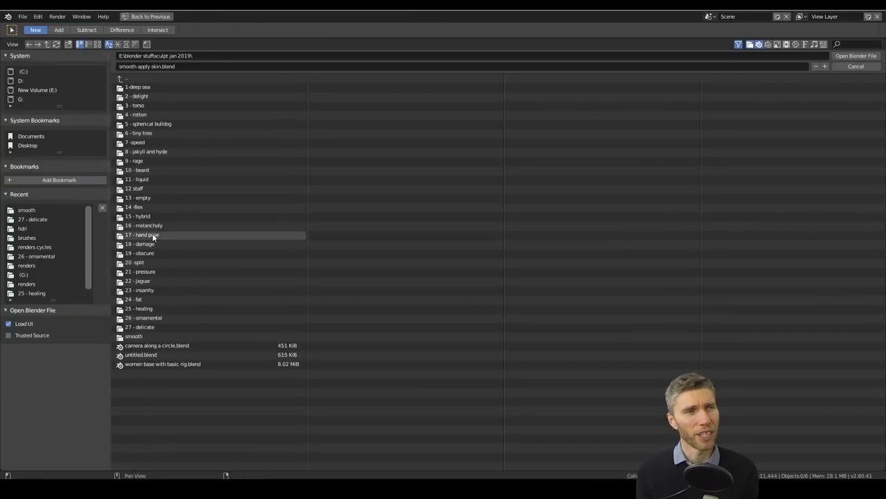
double_click(157, 123)
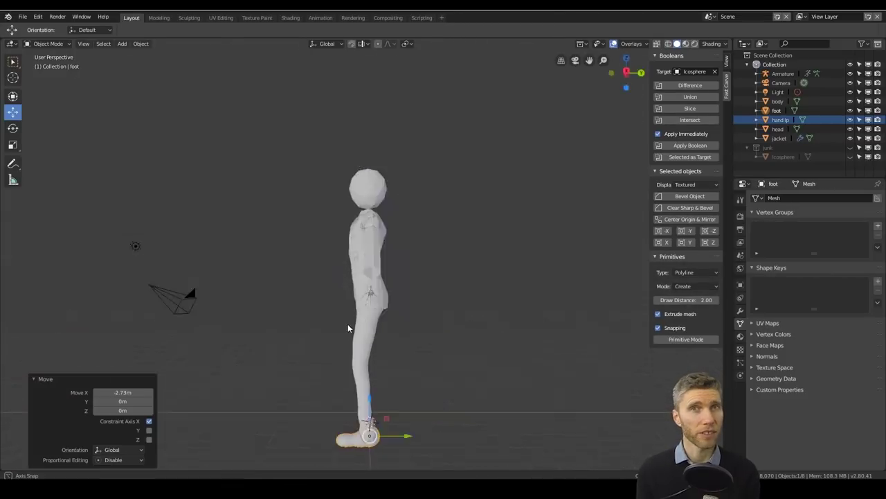
Sculpt the head's facial features using the Snake Hook brush with dynamic topology.
middle_click_drag(348, 329, 200, 372)
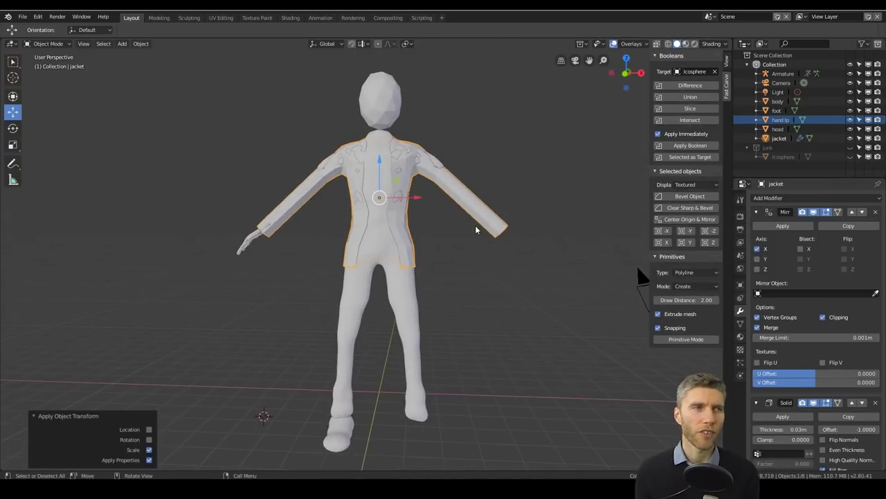
left_click(477, 224)
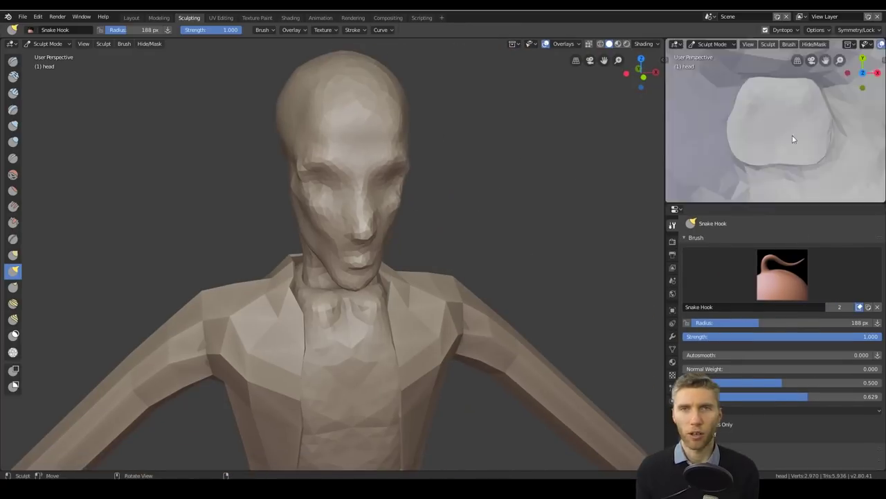
scroll(783, 158, "down", 5)
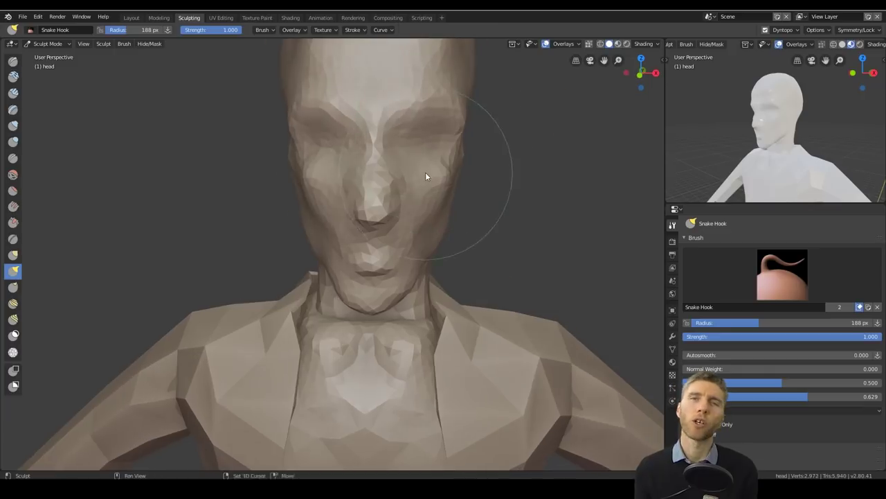
middle_click_drag(426, 176, 427, 229)
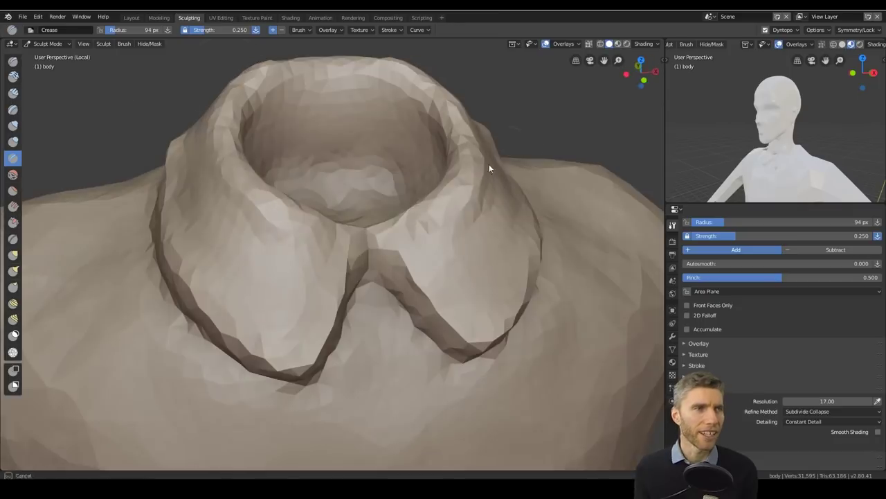
Shape the shirt's waist on the isolated body with the Crease and Snake Hook brushes.
scroll(450, 201, "down", 5)
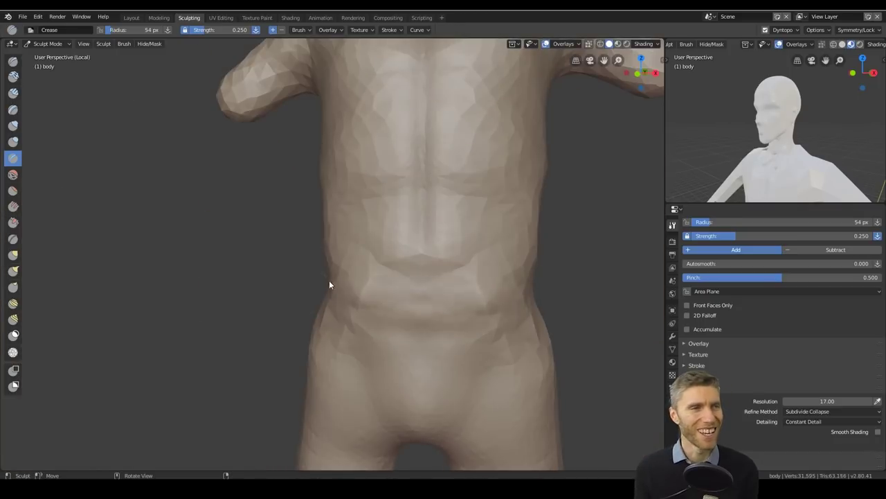
mouse_move(329, 280)
middle_mouse_down()
mouse_move(399, 262)
mouse_move(440, 231)
mouse_move(289, 296)
mouse_move(424, 257)
mouse_move(359, 277)
mouse_move(365, 212)
mouse_move(387, 342)
mouse_move(438, 246)
mouse_move(337, 132)
middle_mouse_up()
scroll(440, 230, "down", 4)
scroll(419, 255, "up", 4)
key("k")
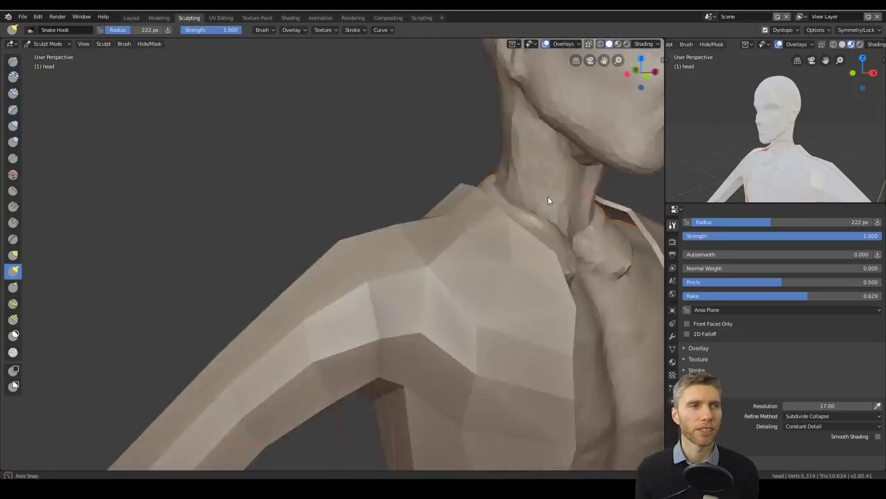
Reshape the head and neck with the Snake Hook brush at a radius of 146 px.
mouse_move(548, 196)
middle_mouse_down()
mouse_move(418, 239)
mouse_move(468, 274)
mouse_move(404, 177)
mouse_move(345, 221)
middle_mouse_up()
scroll(468, 274, "down", 5)
key("f")
left_click(468, 274)
middle_click_drag(762, 138, 795, 166)
scroll(796, 166, "down", 3)
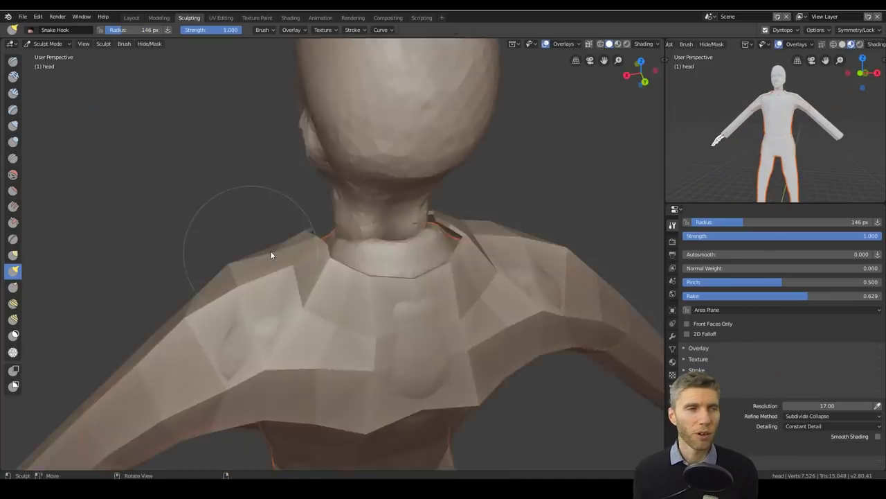
middle_click_drag(270, 252, 425, 198)
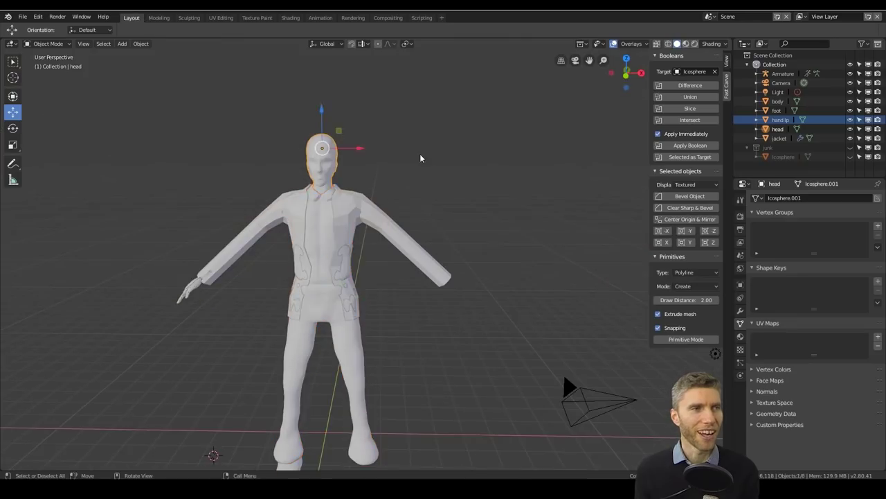
Raise the head 0.118 m along the Z axis above the collar.
left_click_drag(346, 135, 346, 124)
left_click(363, 226)
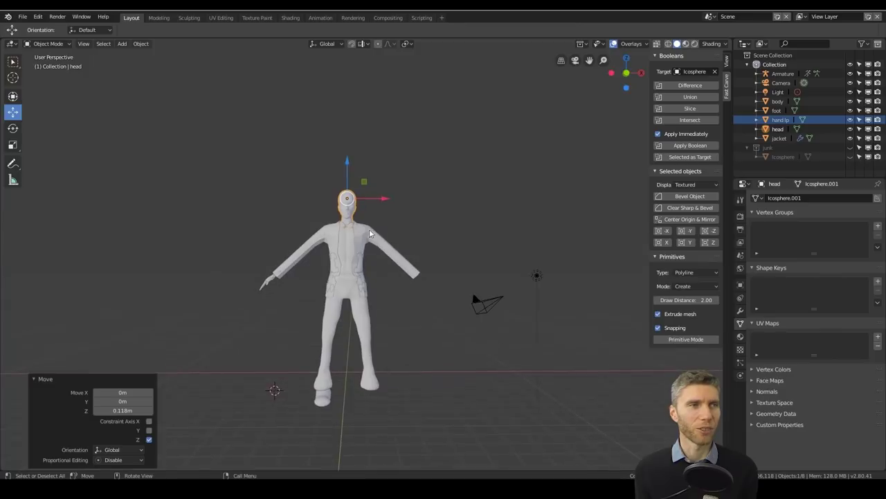
mouse_move(401, 289)
middle_mouse_down()
mouse_move(374, 277)
mouse_move(353, 282)
mouse_move(421, 251)
middle_mouse_up()
scroll(353, 282, "up", 4)
scroll(577, 242, "down", 4)
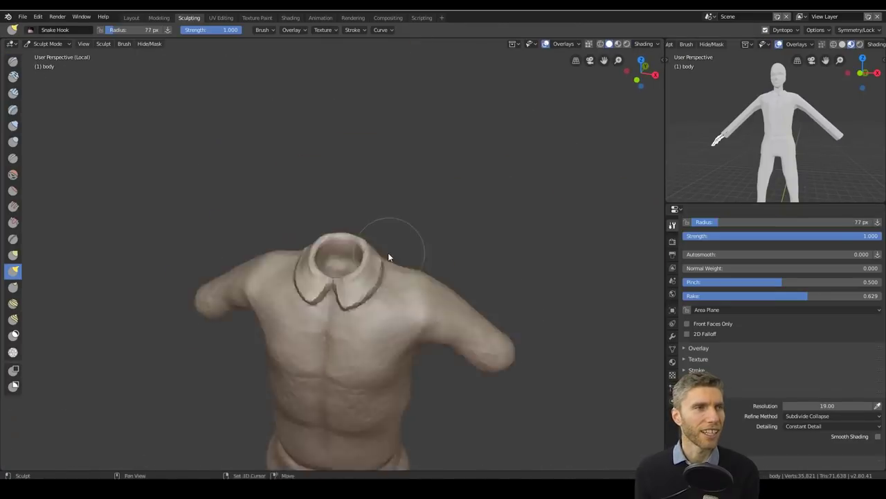
Build up the shirt collar on the isolated body with the SculptDraw brush at strength 0.556.
key("x")
scroll(388, 257, "up", 6)
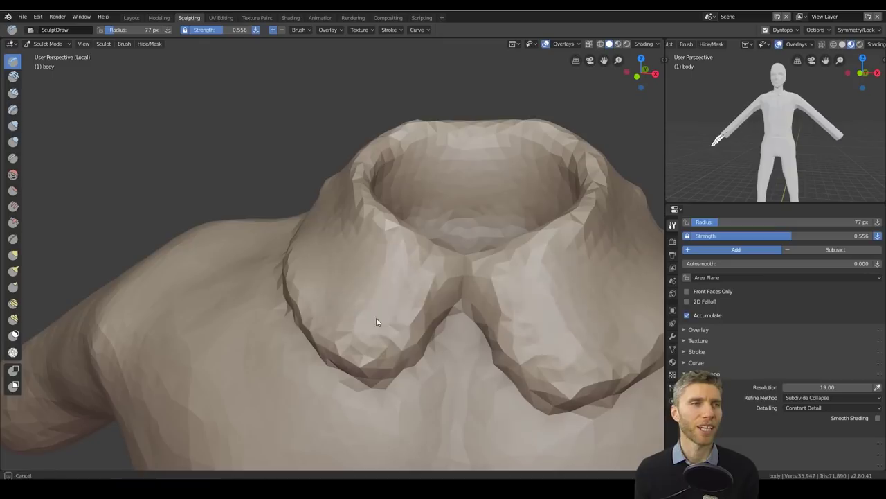
mouse_move(376, 317)
middle_mouse_down()
mouse_move(252, 132)
mouse_move(287, 293)
mouse_move(259, 311)
middle_mouse_up()
Sculpt fabric wrinkles across the trouser thighs with the Crease brush at a radius of 40 px.
scroll(260, 311, "down", 5)
key("shift+c")
mouse_move(199, 330)
middle_mouse_down("shift")
mouse_move(40, 85)
mouse_move(300, 247)
mouse_move(356, 297)
mouse_move(312, 72)
middle_mouse_up("shift")
key("f")
left_click(409, 261)
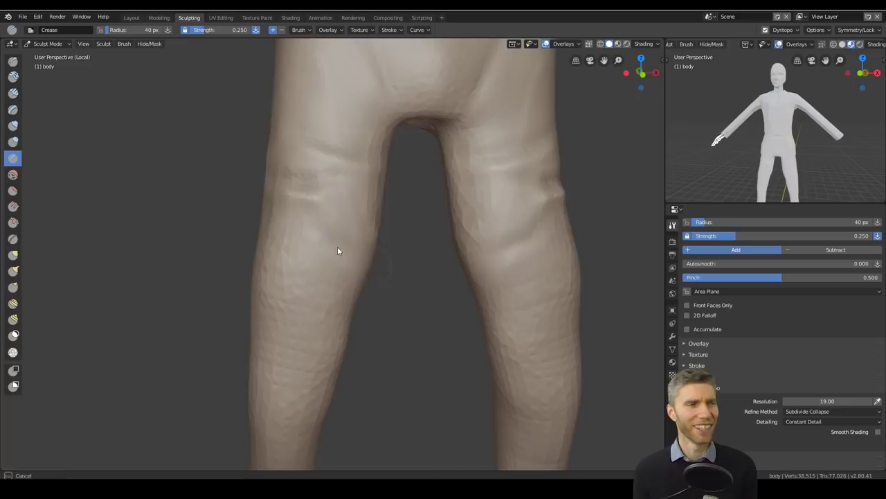
scroll(381, 278, "down", 4)
mouse_move(381, 278)
middle_mouse_down()
mouse_move(421, 221)
mouse_move(457, 322)
middle_mouse_up()
scroll(457, 327, "up", 6)
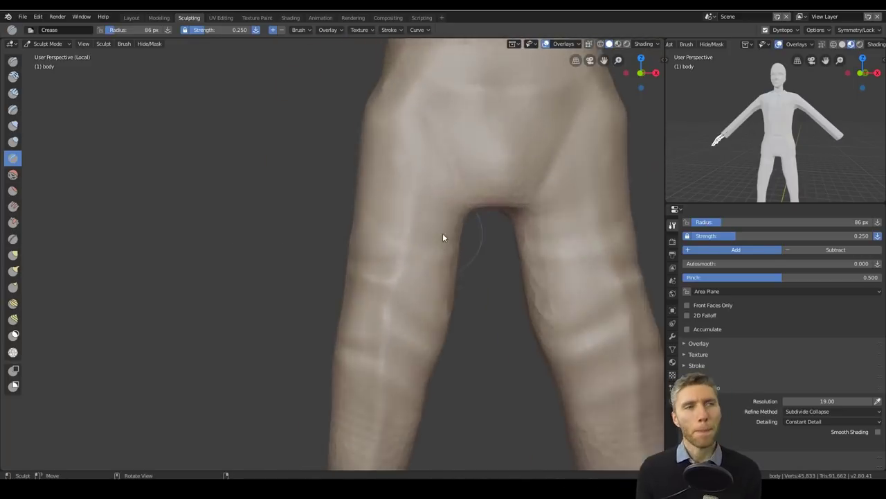
Add broader folds around the crotch and upper trouser legs with the Crease brush at a radius of 86 px.
left_click_drag(500, 242, 406, 255)
mouse_move(406, 256)
middle_mouse_down()
mouse_move(424, 251)
mouse_move(436, 351)
mouse_move(408, 143)
mouse_move(408, 273)
mouse_move(360, 232)
mouse_move(485, 194)
middle_mouse_up()
left_click_drag(412, 234, 417, 326)
mouse_move(417, 327)
middle_mouse_down()
mouse_move(445, 243)
mouse_move(399, 299)
mouse_move(552, 353)
mouse_move(475, 240)
mouse_move(353, 238)
mouse_move(344, 248)
middle_mouse_up()
Pull the trouser legs into shape with the Snake Hook brush and refine their folds with the Crease brush.
key("k")
left_click_drag(344, 248, 340, 279)
mouse_move(340, 279)
middle_mouse_down()
mouse_move(223, 198)
mouse_move(518, 273)
mouse_move(289, 250)
mouse_move(394, 283)
mouse_move(469, 251)
mouse_move(364, 293)
mouse_move(384, 326)
mouse_move(372, 259)
mouse_move(208, 263)
mouse_move(348, 255)
middle_mouse_up()
key("shift+c")
scroll(348, 256, "down", 4)
middle_click_drag(407, 299, 455, 288)
scroll(455, 289, "down", 4)
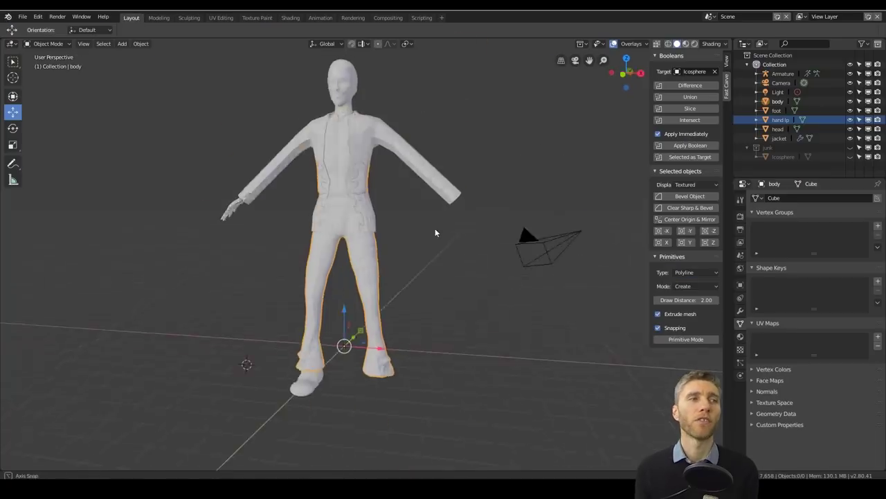
Save the character's progress to with hand.blend.
middle_click_drag(435, 231, 423, 252)
left_click(423, 252)
key("ctrl+s")
key("ctrl+shift+s")
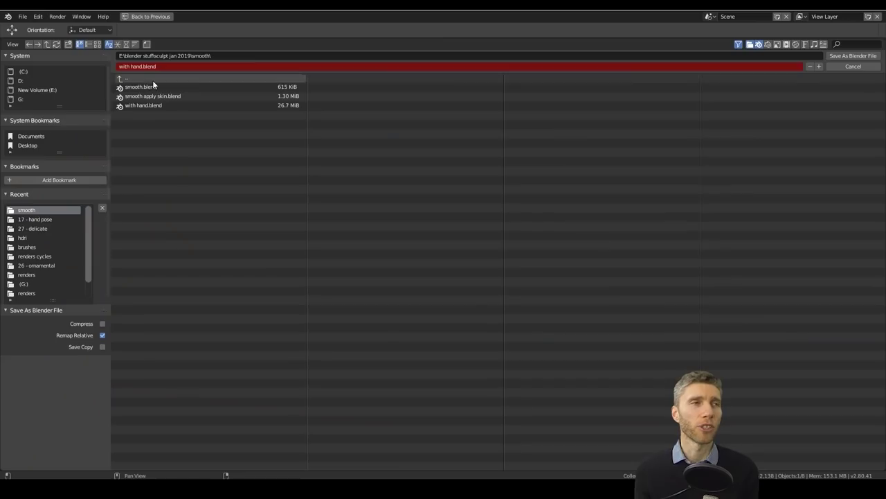
key("Escape")
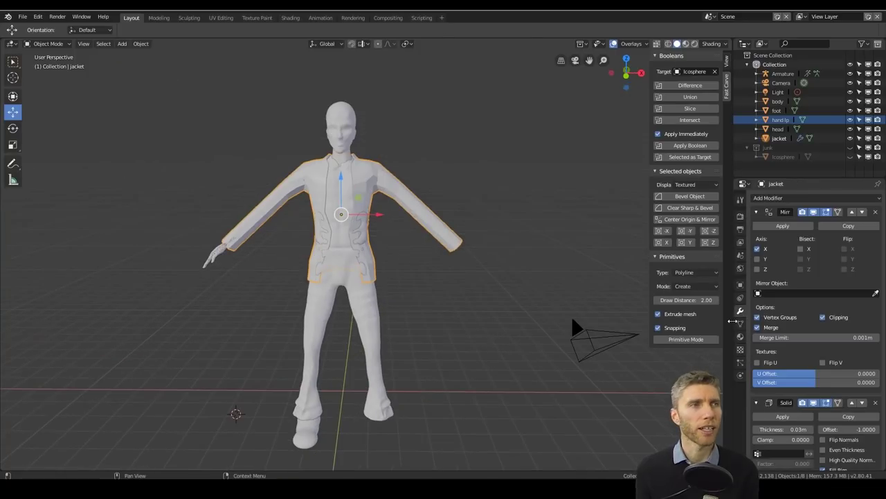
Bring the jacket into sculpting with dynamic topology and reshape its front edges with the Grab brush.
left_click(198, 20)
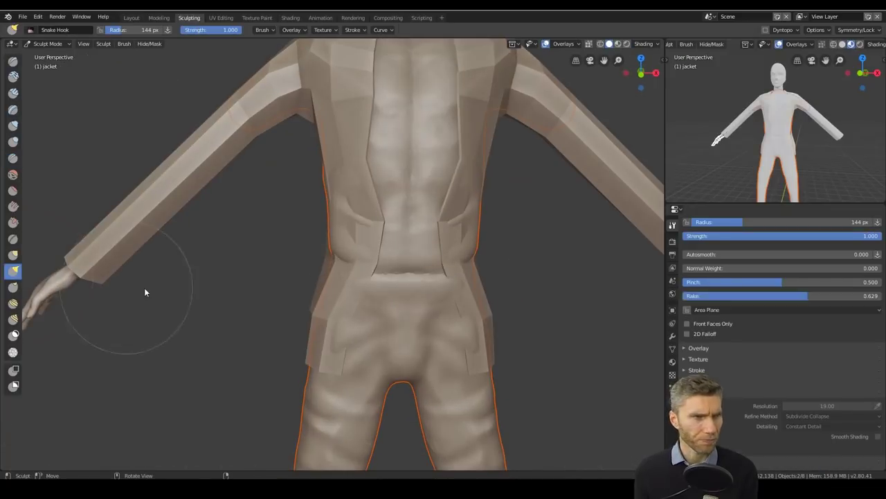
left_click(672, 349)
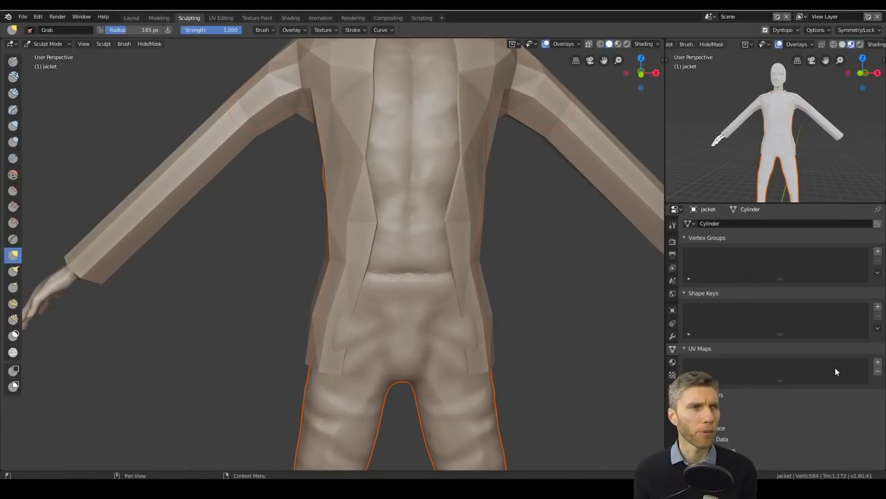
left_click(672, 225)
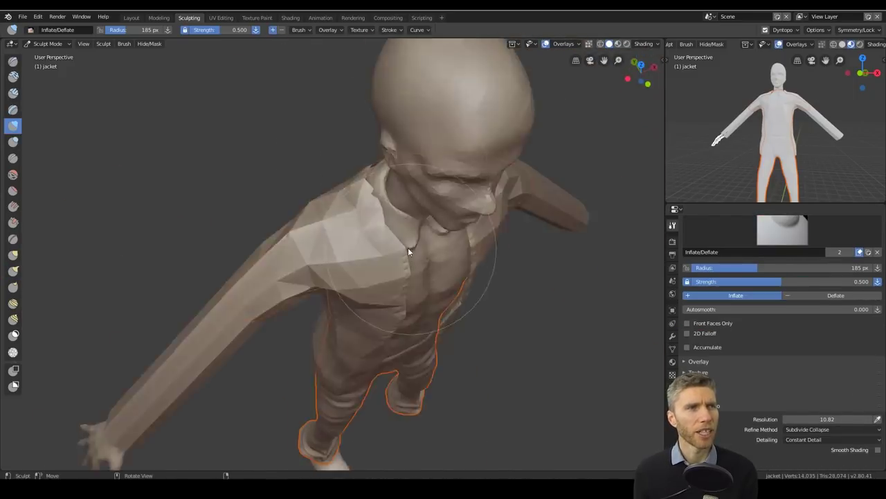
Thicken the jacket with the Inflate/Deflate brush at a radius of 185 px and strength 0.500.
middle_click_drag(408, 247, 400, 349)
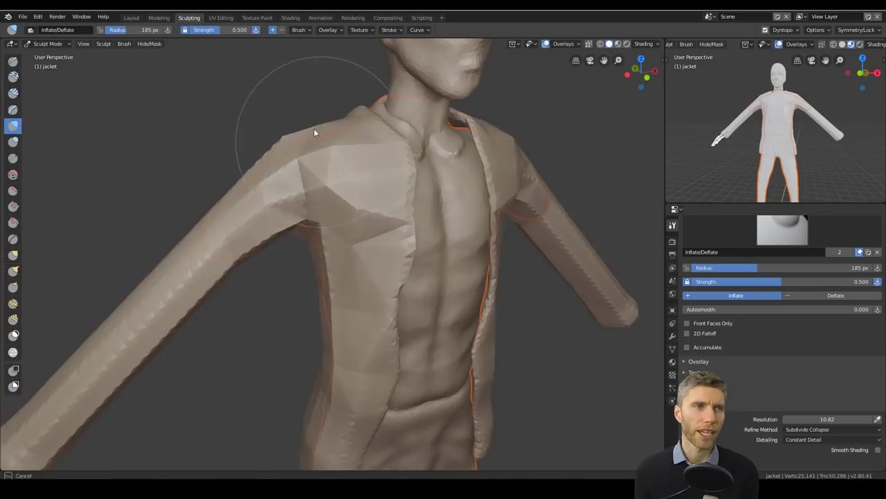
mouse_move(315, 131)
middle_mouse_down()
mouse_move(445, 283)
mouse_move(415, 370)
middle_mouse_up()
scroll(464, 273, "up", 2)
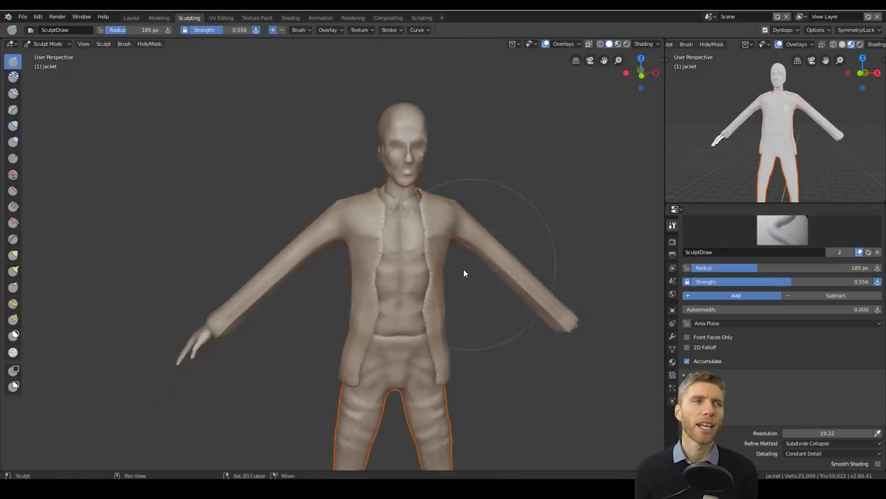
Adjust the jacket's overall silhouette with the Snake Hook brush.
scroll(464, 273, "up", 5)
key("k")
mouse_move(380, 325)
middle_mouse_down()
mouse_move(342, 409)
mouse_move(293, 222)
mouse_move(393, 243)
mouse_move(417, 313)
mouse_move(346, 257)
mouse_move(374, 286)
mouse_move(369, 233)
mouse_move(325, 201)
mouse_move(358, 307)
mouse_move(389, 267)
mouse_move(202, 263)
mouse_move(263, 289)
mouse_move(449, 261)
mouse_move(405, 210)
mouse_move(469, 296)
mouse_move(277, 307)
mouse_move(340, 252)
mouse_move(441, 264)
middle_mouse_up()
scroll(358, 307, "down", 4)
scroll(389, 267, "up", 5)
Build up the jacket's front around the lapels with the SculptDraw brush.
key("x")
scroll(343, 207, "up", 2)
mouse_move(369, 223)
middle_mouse_down()
mouse_move(280, 231)
mouse_move(246, 279)
mouse_move(382, 292)
mouse_move(365, 293)
mouse_move(414, 319)
mouse_move(437, 274)
mouse_move(277, 122)
mouse_move(313, 86)
mouse_move(272, 182)
mouse_move(254, 184)
mouse_move(232, 229)
mouse_move(406, 257)
middle_mouse_up()
Pull the jacket's collar and lapels into shape with a resized Snake Hook brush.
key("k")
key("f")
left_click(414, 319)
left_click_drag(406, 257, 396, 166)
mouse_move(396, 166)
middle_mouse_down()
mouse_move(417, 185)
mouse_move(384, 304)
mouse_move(358, 267)
middle_mouse_up()
scroll(358, 268, "down", 4)
scroll(358, 211, "up", 4)
Add raised detail to the jacket's lapels with the SculptDraw brush at a radius of 22 px.
key("x")
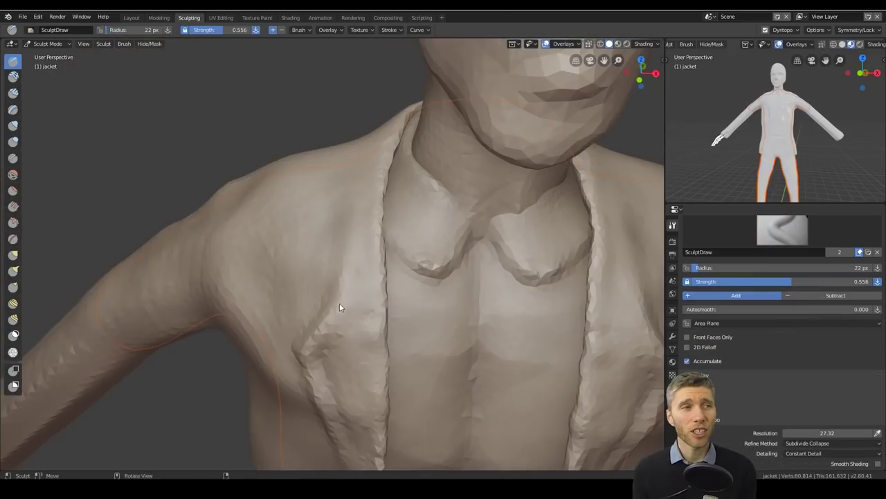
scroll(403, 319, "down", 5)
scroll(374, 200, "up", 5)
middle_click_drag(374, 200, 206, 301)
scroll(443, 355, "down", 4)
scroll(406, 191, "up", 3)
scroll(464, 367, "down", 5)
scroll(415, 291, "up", 8)
mouse_move(418, 271)
middle_mouse_down()
mouse_move(458, 209)
mouse_move(594, 296)
mouse_move(453, 271)
mouse_move(467, 291)
mouse_move(513, 310)
mouse_move(515, 287)
middle_mouse_up()
Reshape the jacket with the Snake Hook brush and sharpen its folds with the Crease brush.
key("k")
scroll(484, 277, "down", 5)
scroll(446, 272, "up", 5)
key("shift+c")
mouse_move(424, 206)
middle_mouse_down()
mouse_move(534, 259)
mouse_move(475, 311)
mouse_move(572, 303)
mouse_move(401, 192)
mouse_move(493, 347)
mouse_move(469, 346)
mouse_move(383, 386)
mouse_move(421, 401)
mouse_move(373, 171)
mouse_move(376, 390)
mouse_move(370, 257)
mouse_move(459, 233)
mouse_move(324, 394)
mouse_move(445, 257)
mouse_move(385, 321)
mouse_move(392, 239)
mouse_move(415, 268)
mouse_move(339, 151)
mouse_move(473, 196)
middle_mouse_up()
Refine the jacket in isolation with the SculptDraw and Snake Hook brushes and restore the full character view.
key("KP_Divide")
mouse_move(405, 222)
middle_mouse_down()
mouse_move(413, 301)
mouse_move(309, 164)
mouse_move(366, 214)
mouse_move(406, 293)
mouse_move(360, 272)
mouse_move(337, 294)
mouse_move(342, 214)
mouse_move(339, 326)
mouse_move(427, 206)
mouse_move(396, 225)
mouse_move(384, 316)
mouse_move(84, 110)
mouse_move(515, 203)
mouse_move(425, 273)
mouse_move(409, 263)
middle_mouse_up()
key("x")
key("k")
key("f")
scroll(395, 225, "down", 5)
key("KP_Divide")
mouse_move(425, 293)
middle_mouse_down()
mouse_move(497, 257)
mouse_move(471, 268)
mouse_move(471, 321)
middle_mouse_up()
Sculpt folds into the jacket's sleeves with the Crease brush at a radius of 60 px and strength 0.250.
left_click(133, 18)
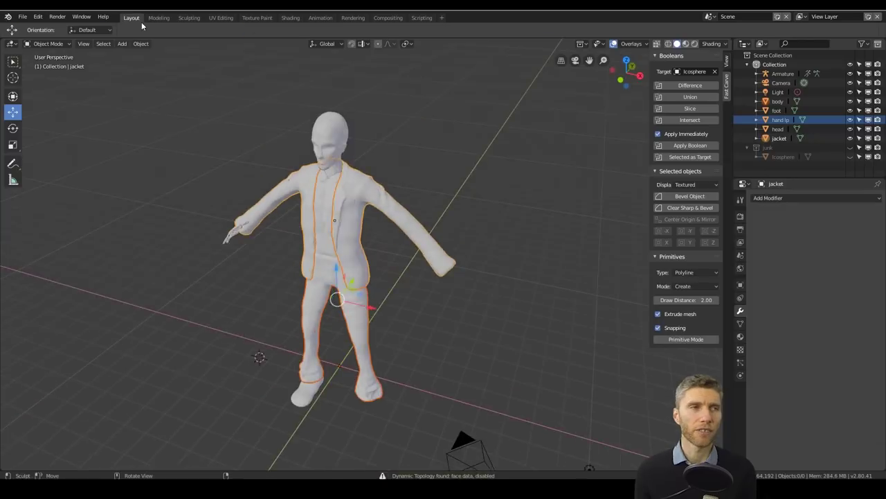
left_click(189, 17)
scroll(344, 208, "down", 3)
mouse_move(342, 135)
middle_mouse_down()
mouse_move(420, 196)
mouse_move(369, 206)
mouse_move(394, 267)
mouse_move(257, 253)
mouse_move(410, 189)
middle_mouse_up()
scroll(369, 211, "up", 3)
key("shift+c")
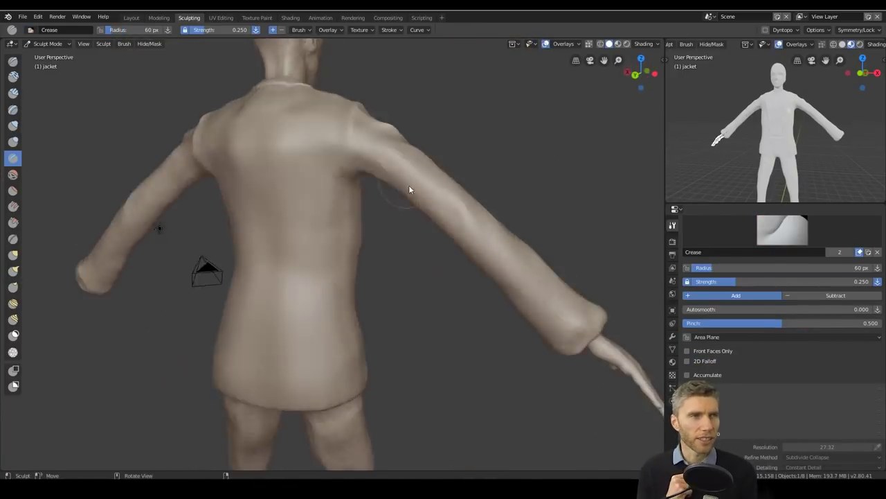
scroll(409, 190, "down", 3)
mouse_move(357, 362)
middle_mouse_down()
mouse_move(325, 319)
mouse_move(314, 272)
mouse_move(423, 244)
middle_mouse_up()
scroll(424, 245, "down", 2)
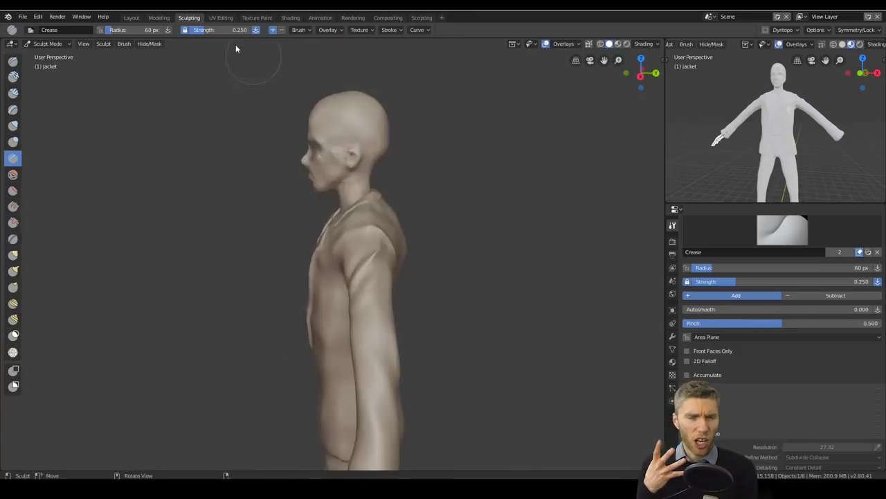
Reshape the character's face with the Snake Hook brush at a radius of 139 px.
scroll(236, 45, "up", 2)
left_click(13, 270)
mouse_move(13, 270)
middle_mouse_down()
mouse_move(315, 225)
mouse_move(472, 150)
mouse_move(492, 236)
middle_mouse_up()
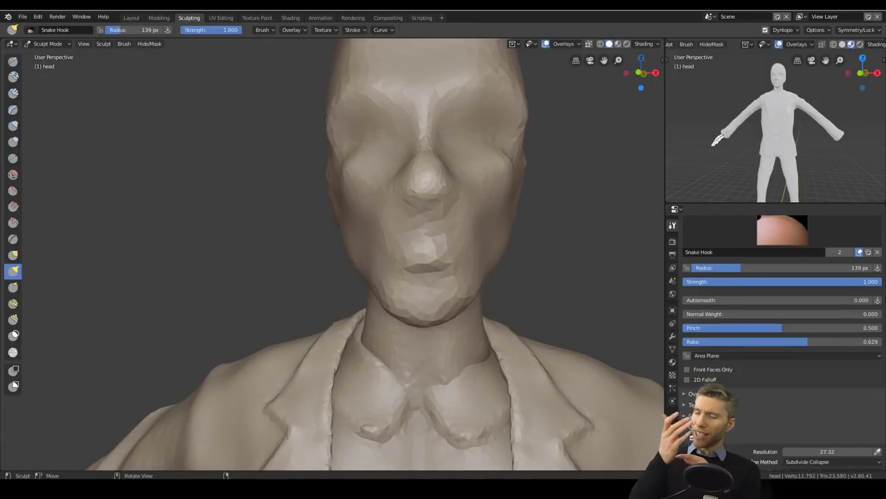
mouse_move(443, 207)
middle_mouse_down()
mouse_move(495, 214)
mouse_move(293, 277)
mouse_move(349, 201)
mouse_move(365, 212)
mouse_move(392, 283)
mouse_move(483, 271)
mouse_move(511, 161)
mouse_move(62, 182)
middle_mouse_up()
Sculpt the lips and nostrils on the head with the SculptDraw brush, using a 48 px radius and strength 0.556.
scroll(366, 212, "up", 5)
left_click(13, 61)
scroll(505, 307, "up", 3)
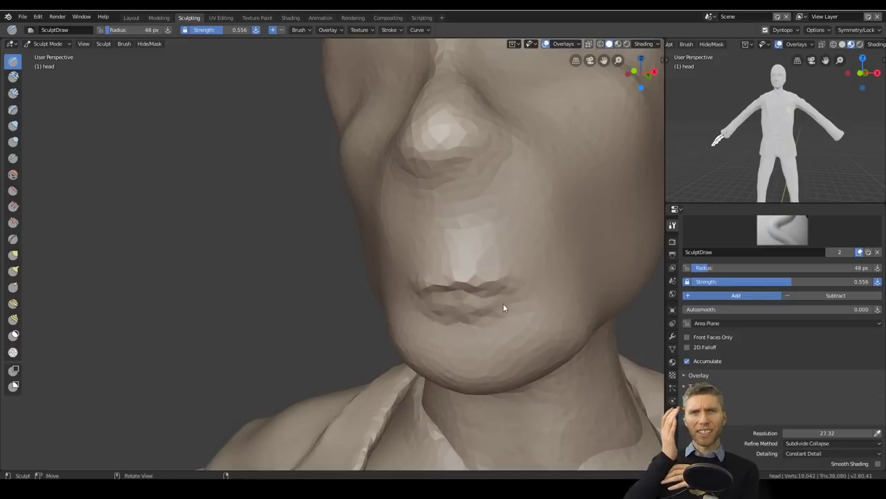
scroll(489, 284, "down", 2)
scroll(402, 273, "up", 2)
middle_click_drag(402, 274, 418, 253)
left_click_drag(417, 253, 361, 179)
mouse_move(361, 180)
middle_mouse_down()
mouse_move(345, 251)
mouse_move(369, 223)
mouse_move(382, 308)
mouse_move(206, 194)
mouse_move(104, 228)
middle_mouse_up()
Refine the head's proportions, jaw and nose with the Snake Hook brush at a radius of 185 px.
left_click(13, 270)
middle_click_drag(386, 217, 390, 194)
scroll(356, 233, "up", 4)
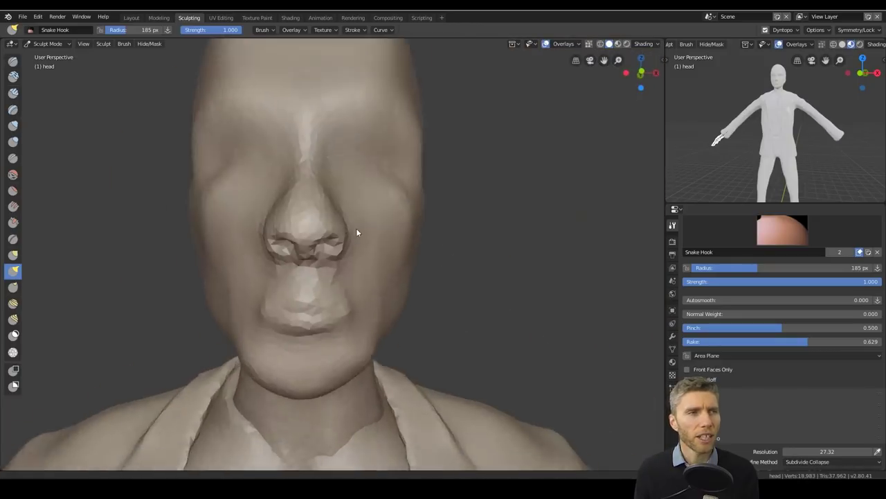
middle_click_drag(340, 133, 399, 272)
scroll(423, 380, "down", 5)
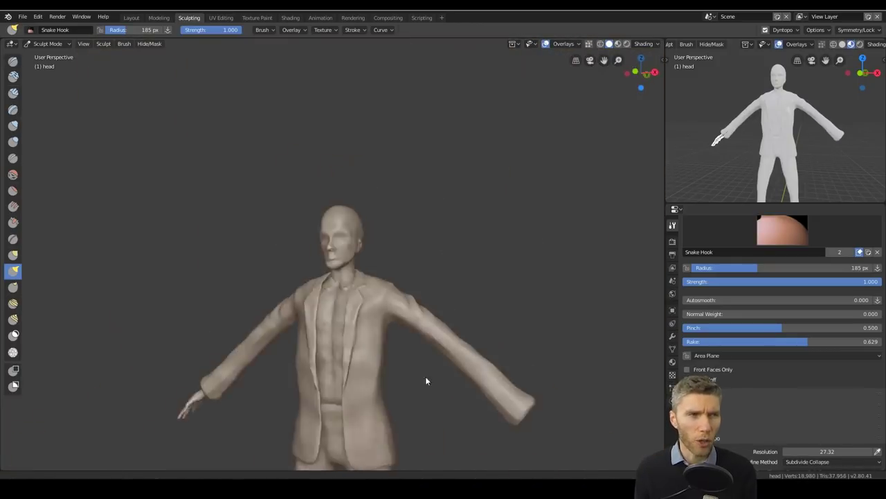
scroll(399, 307, "up", 5)
middle_click_drag(400, 307, 325, 371)
scroll(358, 381, "down", 2)
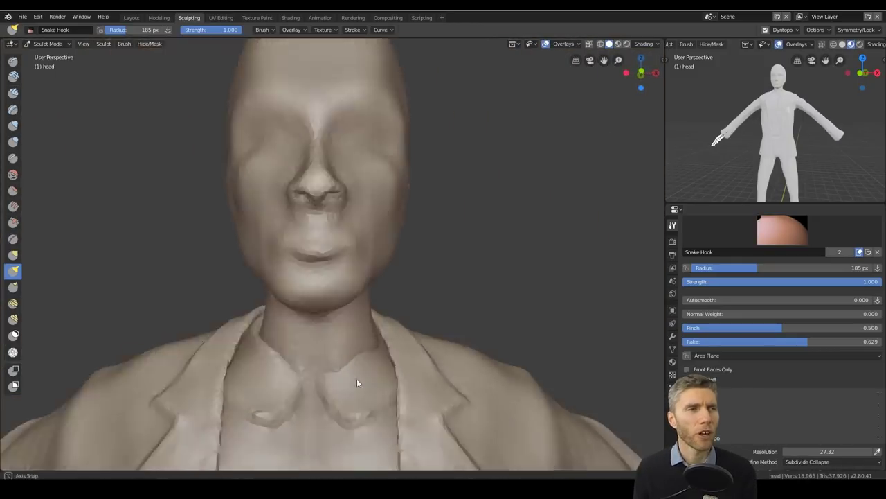
scroll(762, 346, "down", 3)
middle_click_drag(360, 291, 431, 229)
scroll(323, 337, "down", 2)
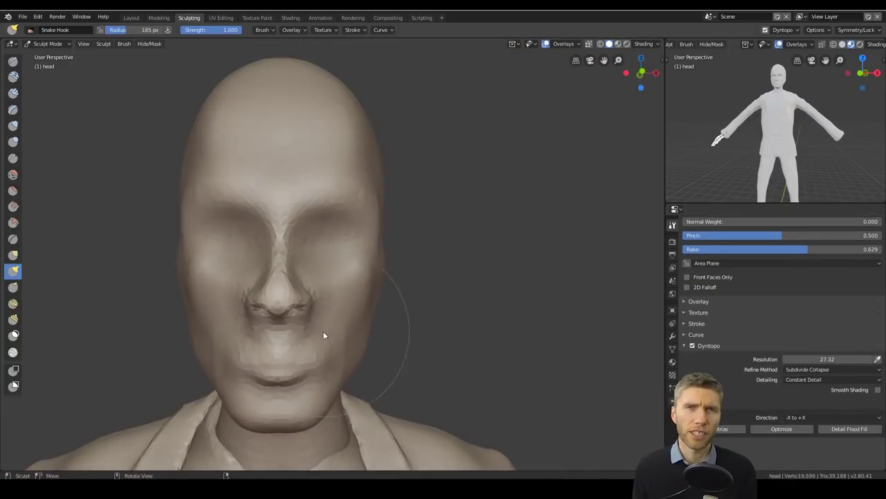
Adjust the volume of the face with the Inflate/Deflate brush at a radius of 185 px and strength 0.500.
scroll(364, 205, "up", 4)
middle_click_drag(364, 206, 100, 164)
scroll(99, 164, "down", 3)
scroll(366, 306, "up", 2)
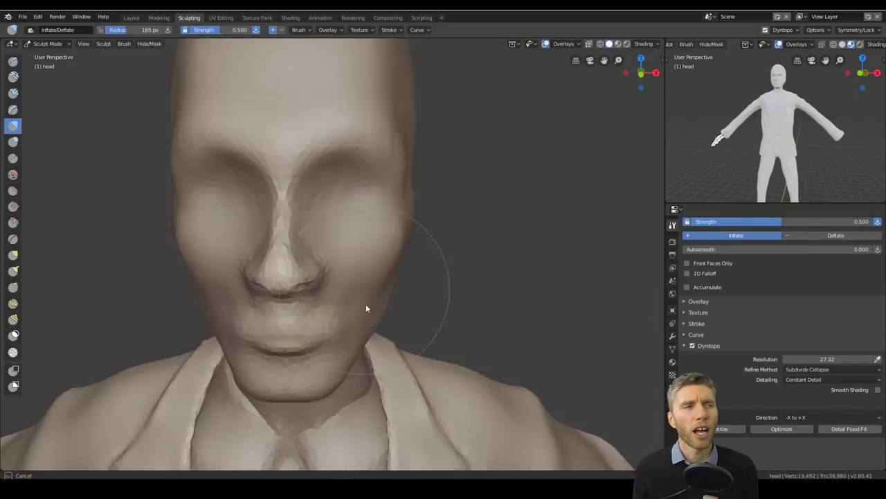
middle_click_drag(365, 307, 241, 286)
Scale the head object uniformly by 1.031 in Object Mode.
scroll(286, 201, "up", 2)
middle_click_drag(286, 198, 438, 288)
scroll(437, 289, "down", 3)
scroll(291, 211, "up", 3)
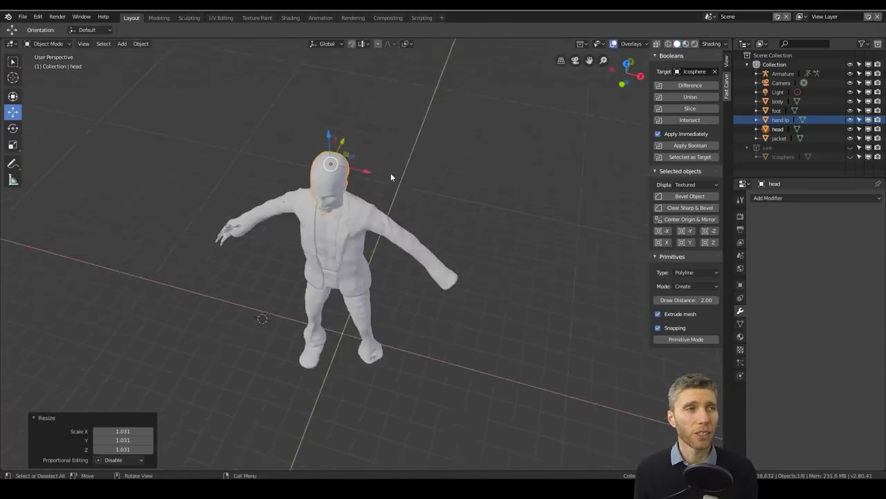
scroll(391, 173, "up", 3)
Reshape the jacket's sleeve around the wrist with the Snake Hook brush at a radius of 300 px.
scroll(375, 169, "down", 5)
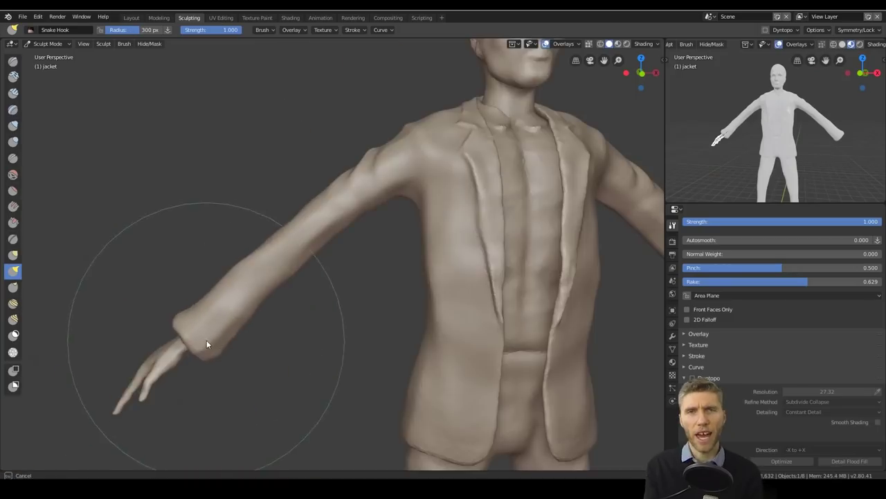
mouse_move(207, 345)
middle_mouse_down()
mouse_move(395, 323)
mouse_move(453, 273)
mouse_move(376, 198)
mouse_move(407, 356)
middle_mouse_up()
scroll(407, 356, "down", 4)
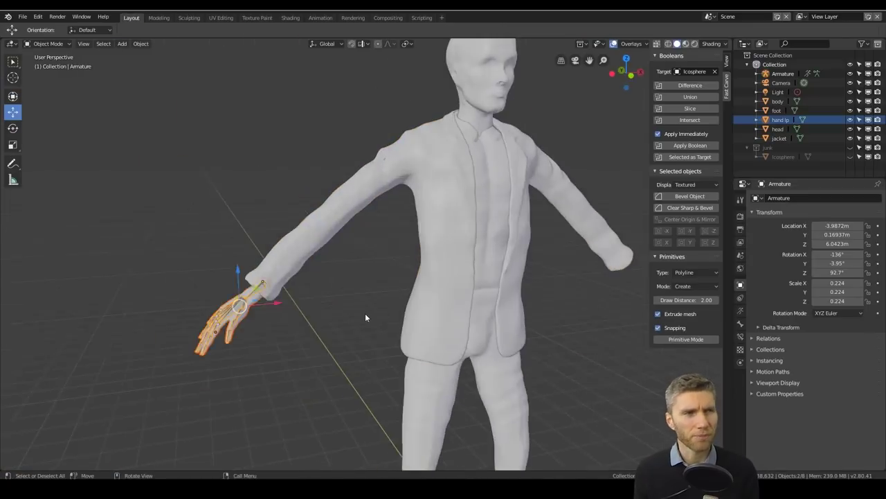
Move the hand and its armature toward the sleeve in front view and fit the jacket cuff with the Snake Hook brush.
key("KP_1")
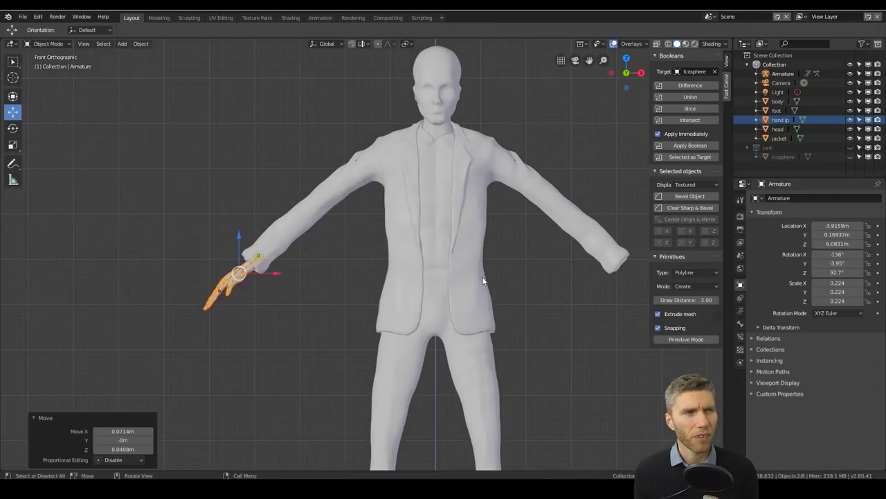
scroll(491, 277, "down", 1)
key("g")
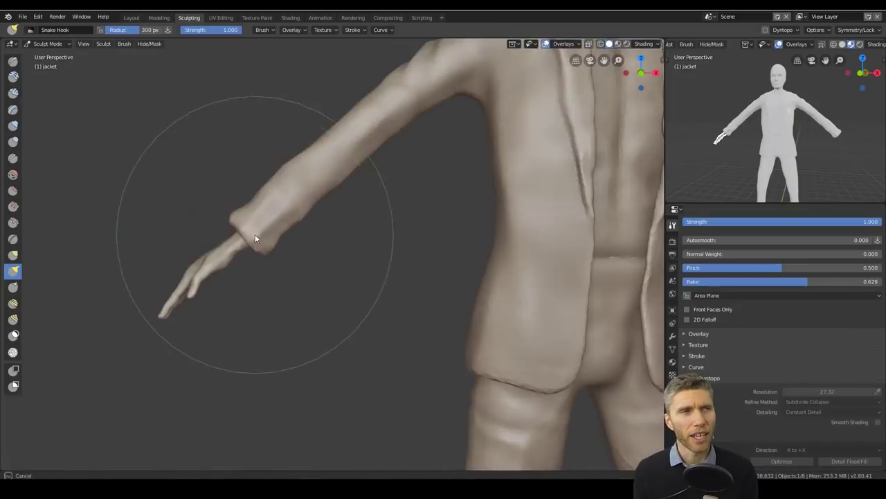
mouse_move(253, 238)
middle_mouse_down()
mouse_move(465, 223)
mouse_move(411, 353)
mouse_move(468, 320)
middle_mouse_up()
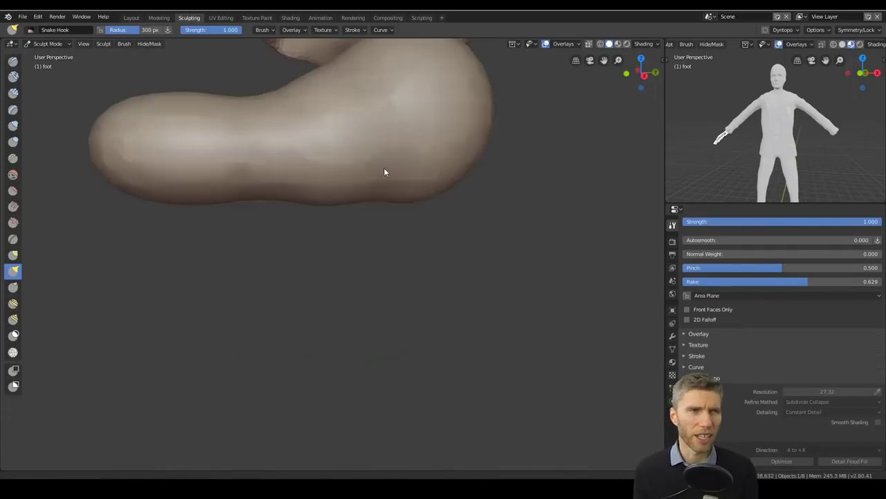
Pull the foot into shape with the 300 px Snake Hook brush and add a ground plane beneath it.
mouse_move(385, 172)
left_mouse_down()
mouse_move(347, 192)
mouse_move(478, 182)
mouse_move(489, 191)
left_mouse_up()
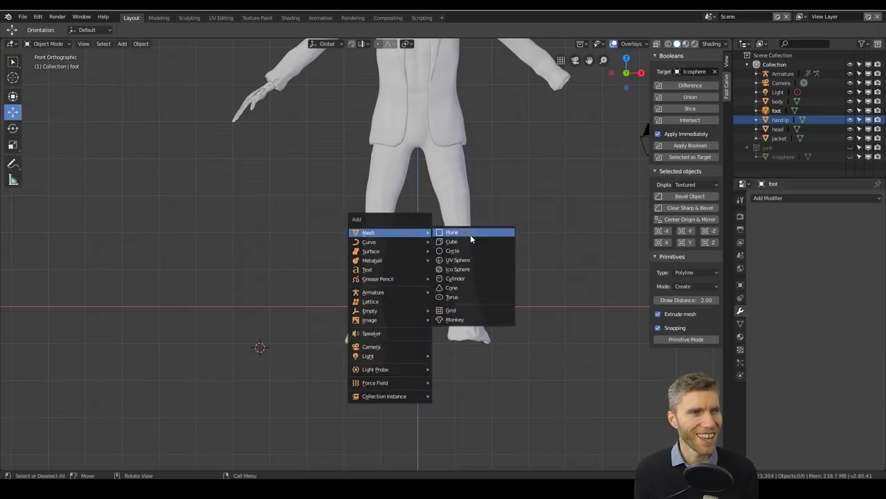
left_click(470, 239)
middle_click_drag(439, 331, 313, 215)
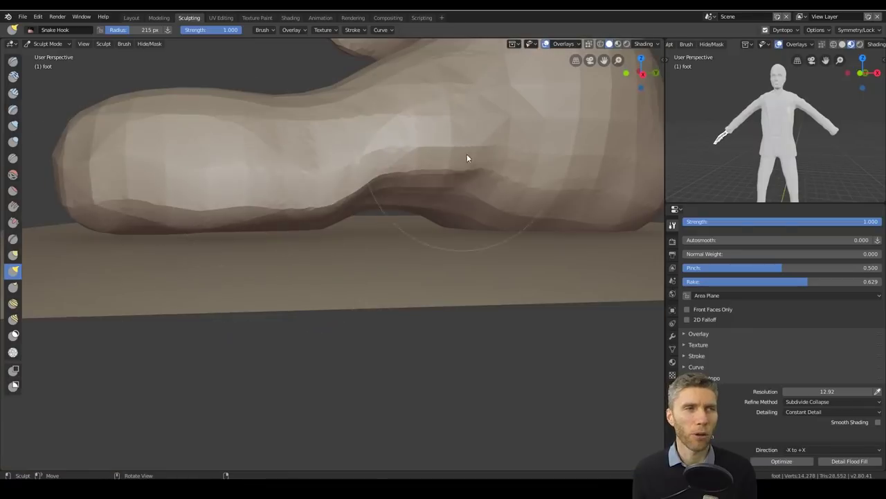
Shape the foot into a shoe with an arched sole and heel using the Snake Hook and Flatten brushes.
middle_click_drag(466, 159, 406, 311)
left_click_drag(406, 311, 401, 333)
mouse_move(402, 332)
middle_mouse_down()
mouse_move(401, 185)
mouse_move(416, 248)
mouse_move(397, 289)
mouse_move(443, 190)
mouse_move(200, 312)
mouse_move(406, 287)
mouse_move(147, 231)
mouse_move(210, 224)
mouse_move(437, 238)
mouse_move(502, 255)
mouse_move(279, 275)
mouse_move(284, 268)
mouse_move(415, 291)
mouse_move(375, 251)
mouse_move(451, 316)
mouse_move(309, 311)
mouse_move(269, 299)
mouse_move(408, 237)
middle_mouse_up()
key("shift+t")
key("k")
Carve the shoe's sole seam with the Crease brush at 23 px, strength 1.000, autosmooth 0.529 and pinch 0.158.
key("shift+c")
scroll(408, 238, "up", 2)
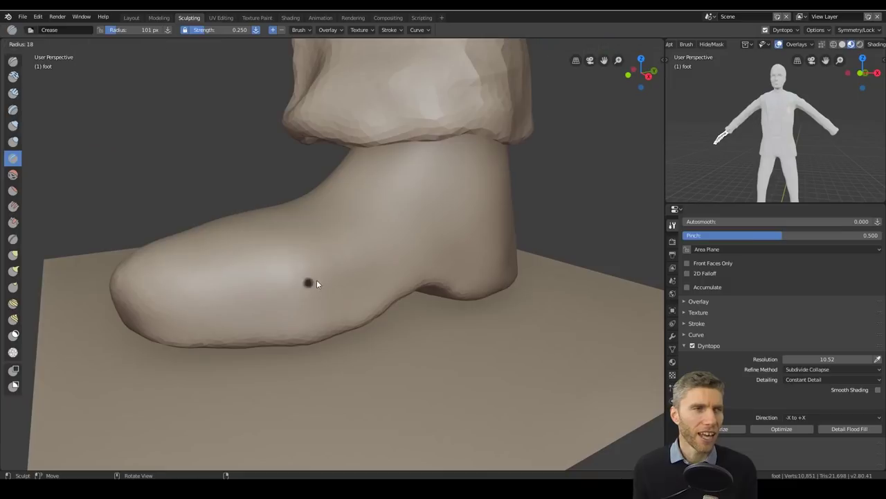
left_click(299, 30)
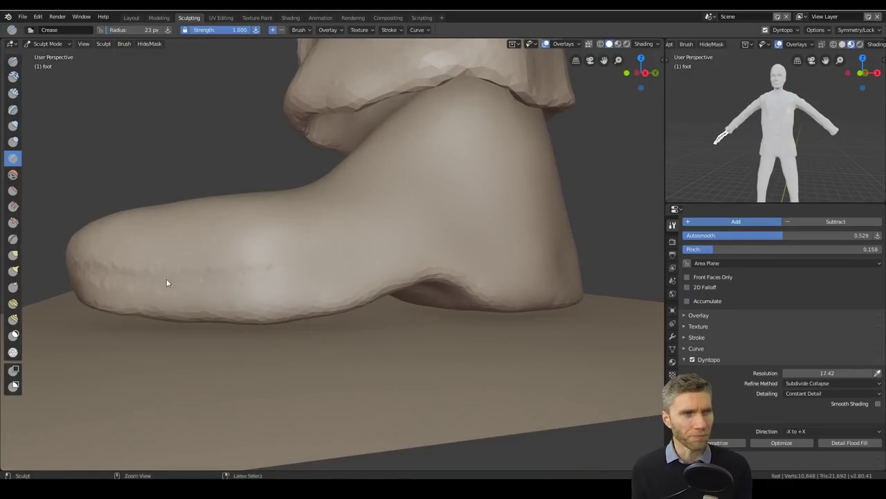
mouse_move(167, 284)
middle_mouse_down()
mouse_move(435, 264)
mouse_move(191, 264)
mouse_move(143, 320)
mouse_move(413, 234)
mouse_move(382, 321)
mouse_move(371, 300)
mouse_move(409, 303)
mouse_move(373, 280)
mouse_move(451, 301)
mouse_move(233, 324)
mouse_move(180, 317)
mouse_move(463, 320)
mouse_move(442, 331)
mouse_move(476, 302)
middle_mouse_up()
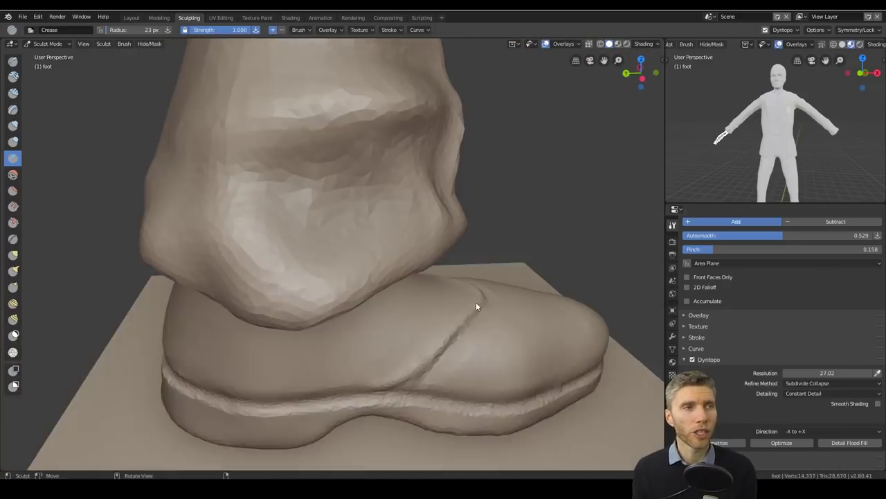
Adjust the Crease brush's falloff curve and sculpt the shoe's seams and sole rim around its sides.
left_click(696, 348)
middle_click_drag(388, 325, 254, 376)
left_click_drag(253, 376, 554, 374)
mouse_move(554, 374)
middle_mouse_down()
mouse_move(289, 281)
mouse_move(236, 315)
middle_mouse_up()
left_click_drag(235, 315, 450, 308)
middle_click_drag(478, 285, 416, 321)
middle_click_drag(539, 294, 150, 200)
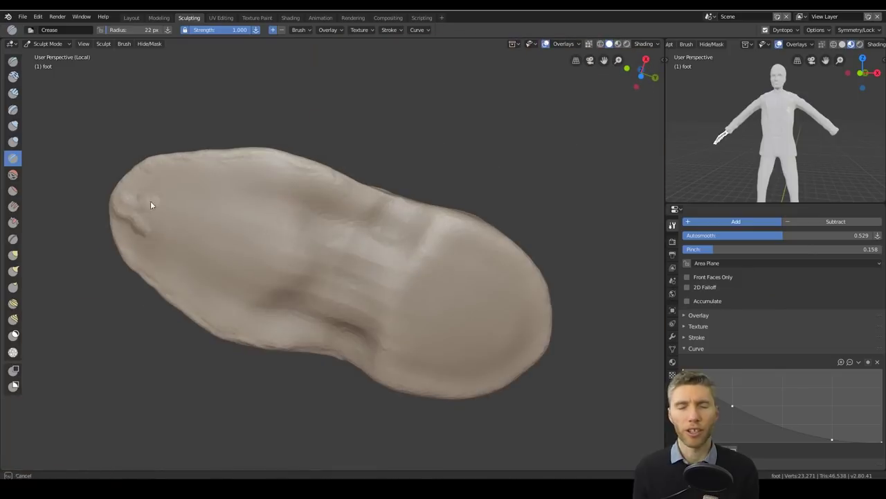
Crease the underside of the shoe at a radius of 22 px and flatten its surface.
left_click_drag(367, 340, 419, 215)
middle_click_drag(381, 234, 494, 167)
key("shift+t")
middle_click_drag(297, 199, 337, 188)
Reshape the isolated shoe with the Snake Hook brush at a radius of 376 px.
key("k")
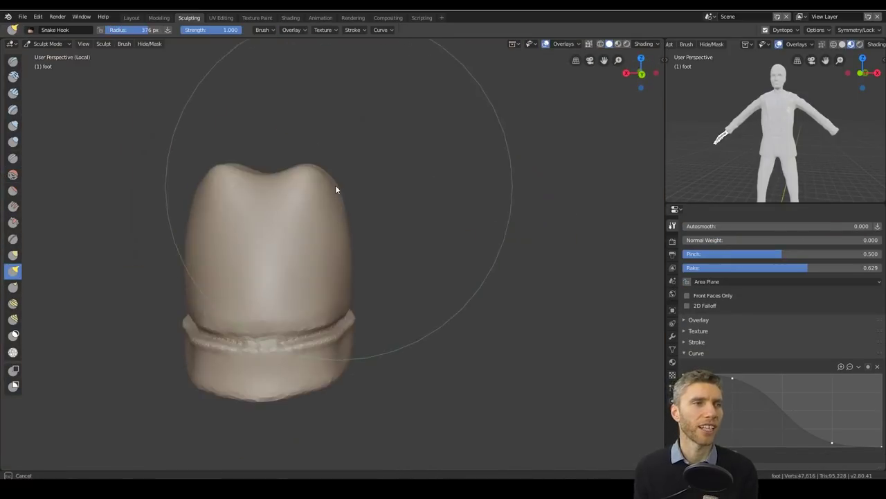
scroll(346, 139, "up", 4)
middle_click_drag(346, 139, 459, 115)
scroll(514, 307, "down", 4)
middle_click_drag(514, 307, 358, 219)
Flatten the shoe's sole with a resized Flatten/Contrast brush at strength 0.500.
key("shift+t")
key("f")
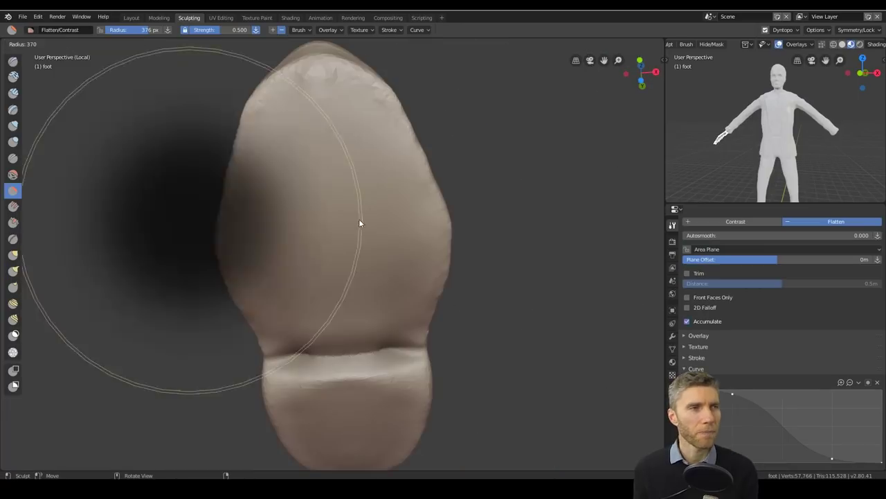
left_click(407, 239)
middle_click_drag(407, 238, 470, 344)
Reshape the shoe's heel with the Snake Hook brush and sharpen its front edge with a 63 px Crease brush.
key("k")
scroll(469, 343, "up", 2)
key("shift+c")
middle_click_drag(208, 346, 441, 205)
middle_click_drag(313, 184, 276, 16)
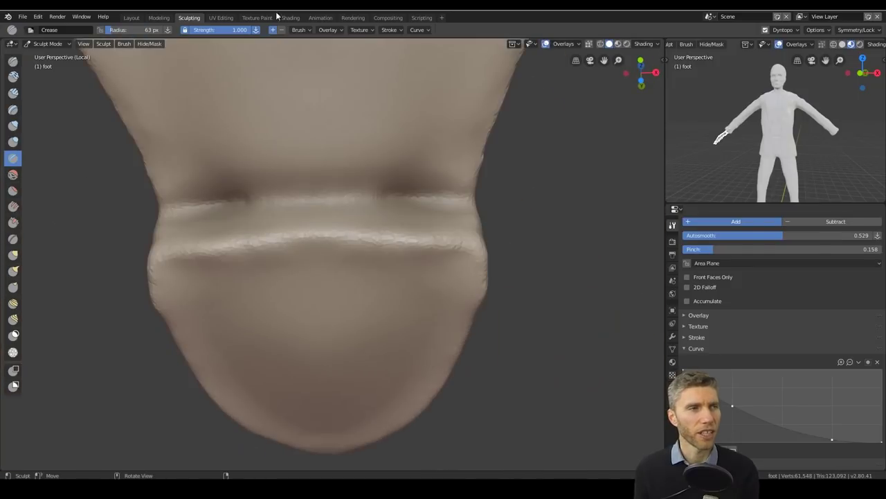
mouse_move(211, 203)
middle_mouse_down()
mouse_move(289, 344)
mouse_move(358, 240)
mouse_move(351, 263)
mouse_move(236, 176)
mouse_move(207, 237)
mouse_move(267, 61)
mouse_move(365, 291)
mouse_move(91, 212)
mouse_move(420, 381)
mouse_move(164, 216)
mouse_move(419, 212)
mouse_move(485, 202)
mouse_move(269, 180)
middle_mouse_up()
Sharpen the shoe's sole seam with the Crease brush at 42 px, strength 0.752, pinch 0.726 and autosmooth 0.341.
key("p")
key("shift+c")
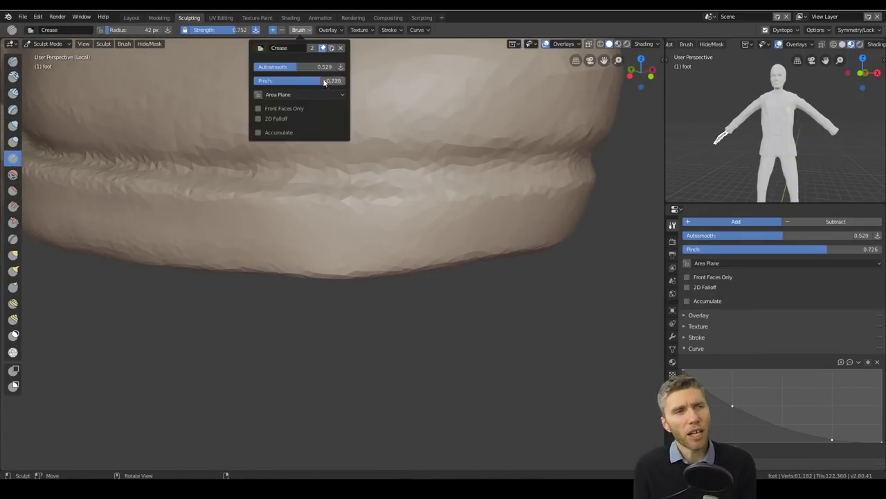
middle_click_drag(624, 148, 233, 155)
scroll(437, 321, "down", 6)
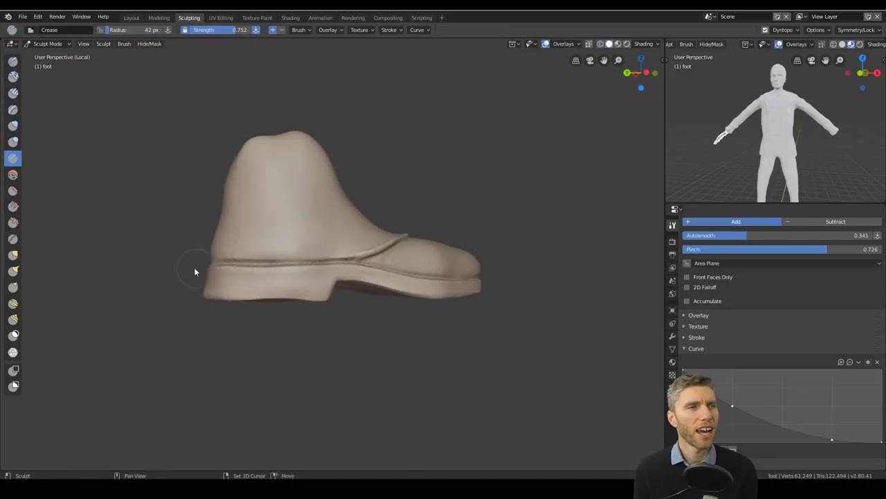
Move the shoe vertically to fit under the trouser leg and adjust the trouser hem with the 170 px Grab brush.
key("g")
scroll(255, 329, "up", 2)
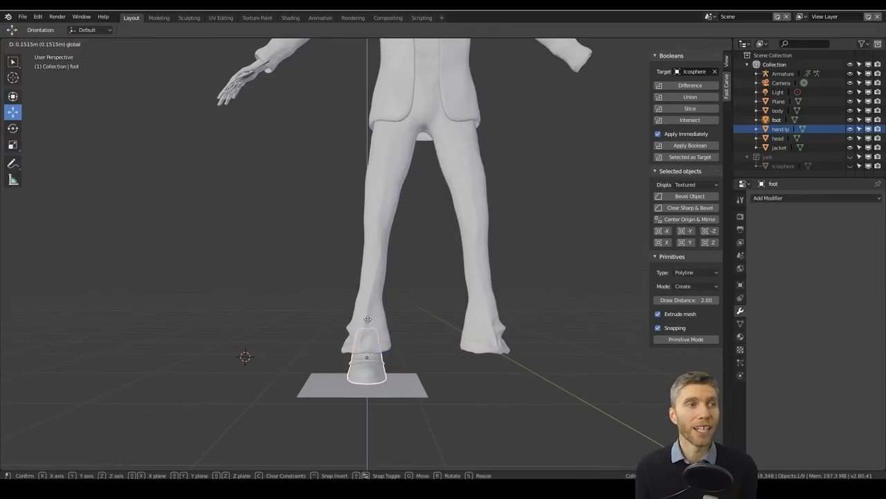
left_click(422, 340)
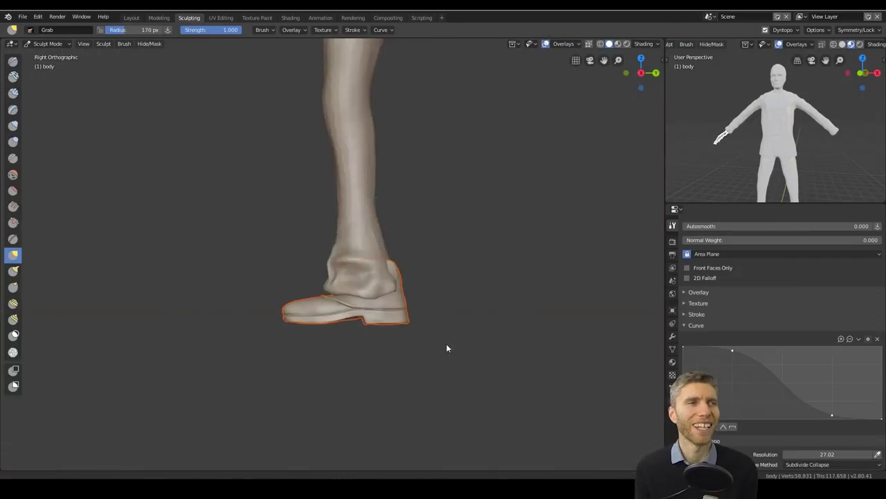
middle_click_drag(342, 185, 378, 255, "ctrl")
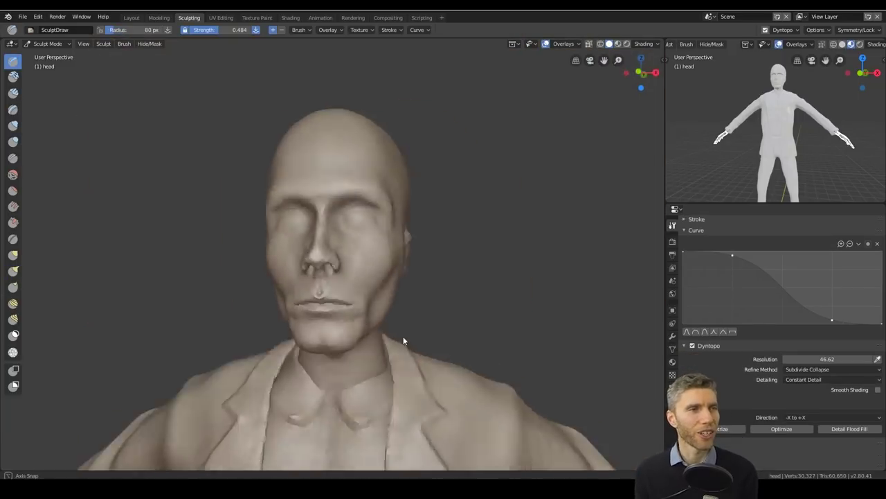
Scale the metarig uniformly by 1.027 to fit the character and display its bones in front.
scroll(403, 340, "up", 5)
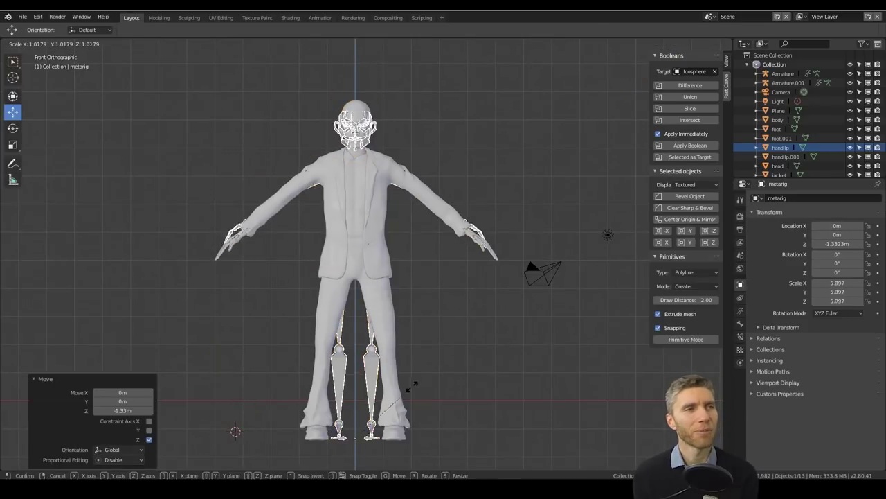
left_click(412, 386)
left_click(740, 310)
left_click(869, 358)
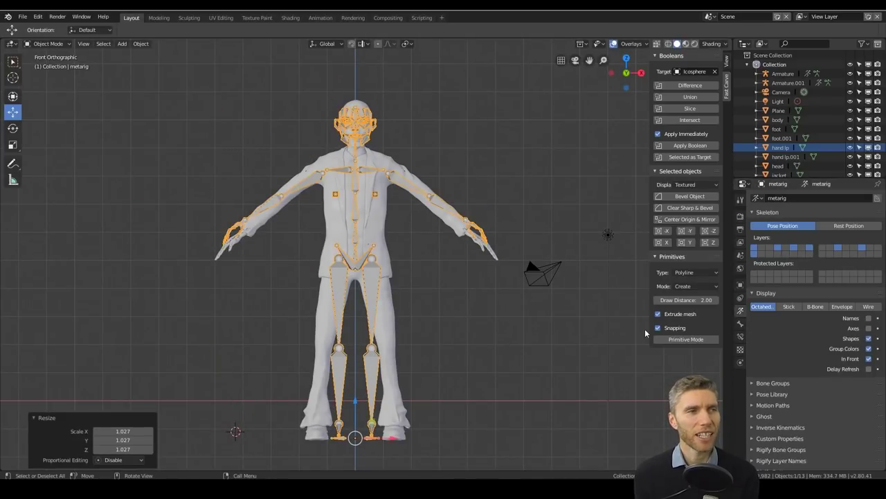
Fit the jacket's shoulders to the rig in Sculpt Mode with the Grab brush at a radius of 338 px.
left_click(392, 313)
left_click(61, 45)
scroll(383, 264, "up", 4)
middle_click_drag(382, 264, 391, 243)
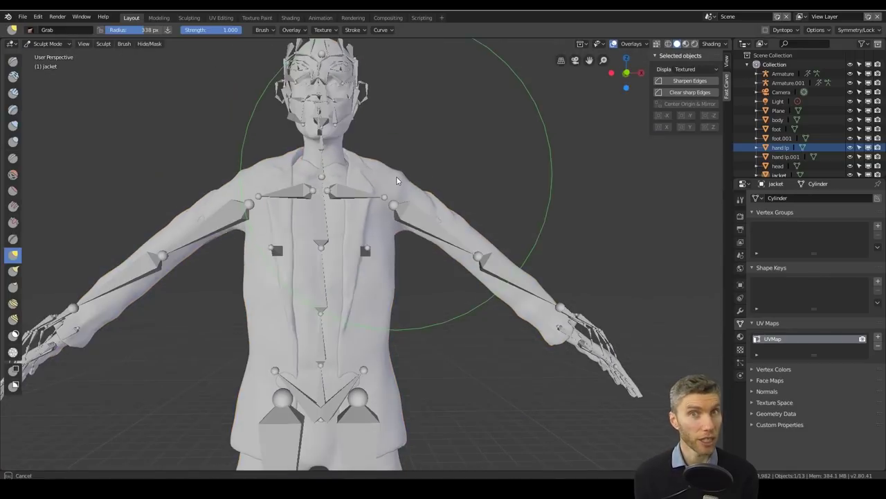
mouse_move(386, 188)
middle_mouse_down()
mouse_move(565, 300)
mouse_move(426, 193)
mouse_move(317, 344)
middle_mouse_up()
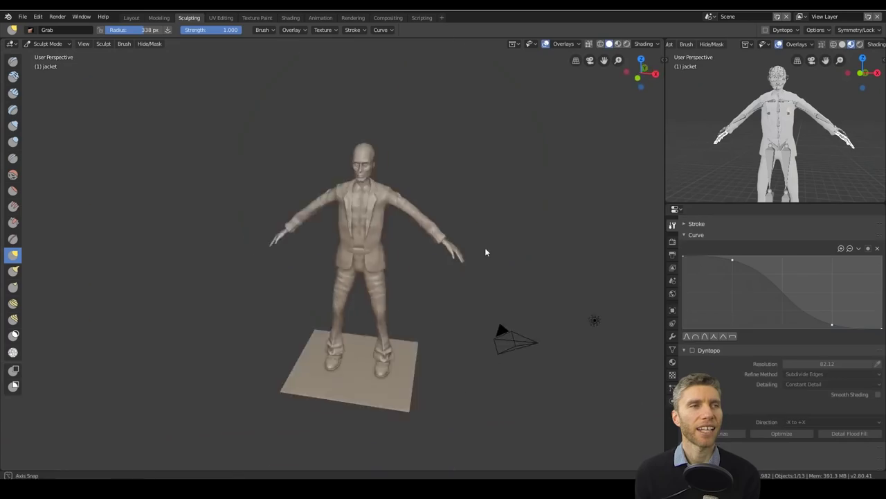
scroll(485, 247, "up", 5)
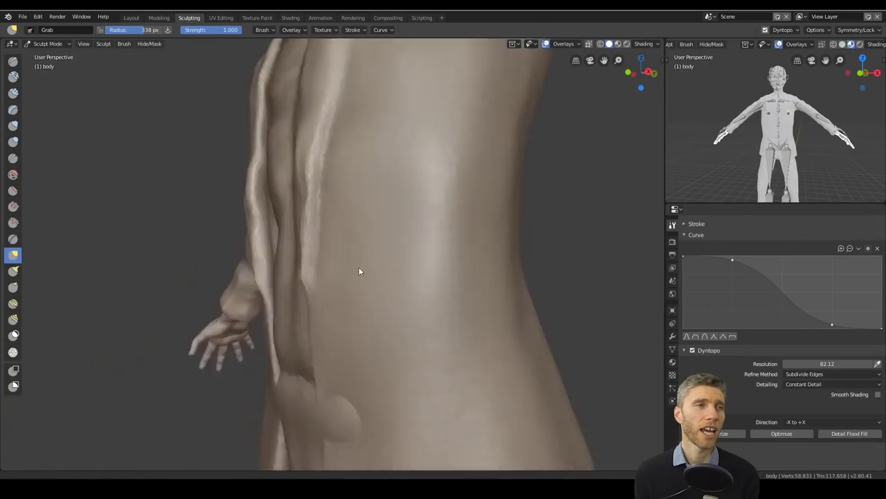
Save the scene as 2 rig.blend in the smooth folder.
middle_click_drag(361, 270, 338, 286)
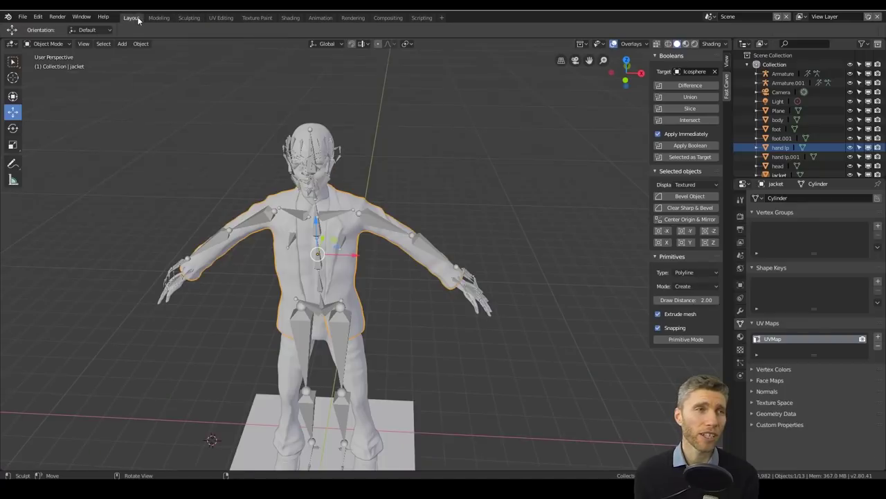
left_click(23, 16)
left_click(42, 113)
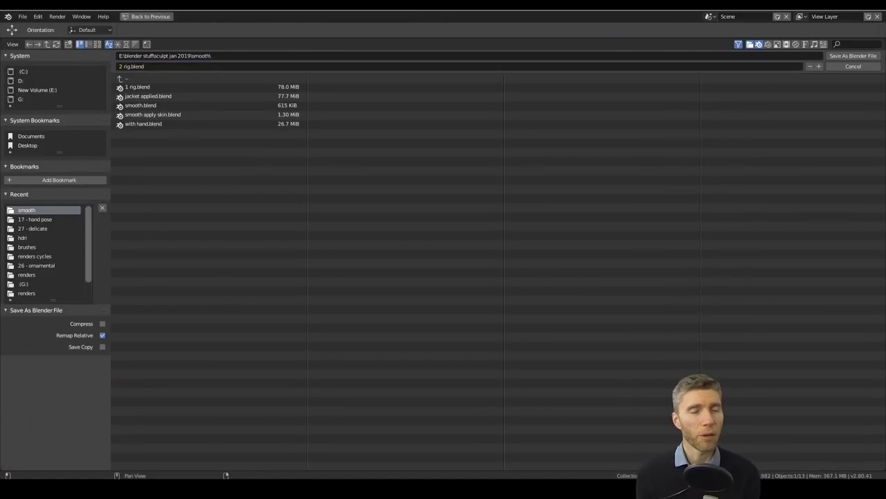
key("Return")
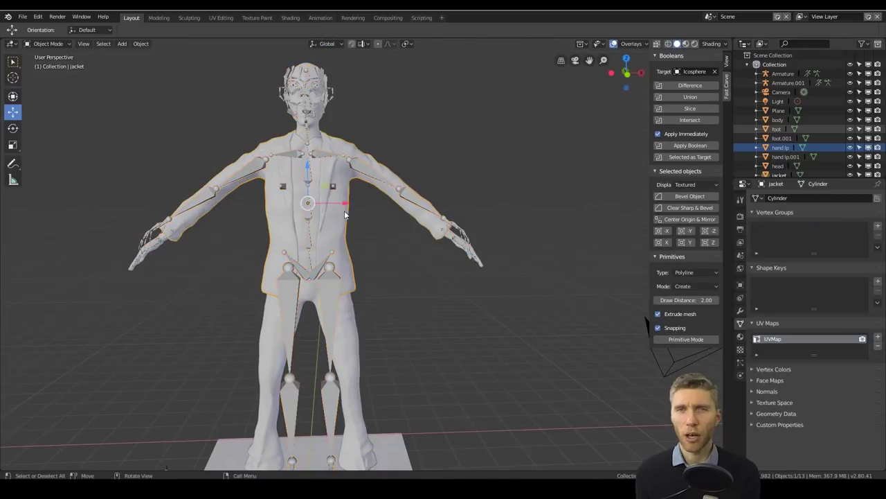
Move the left hand mesh into the jacket sleeve, close to the rig's hand bones.
key("g")
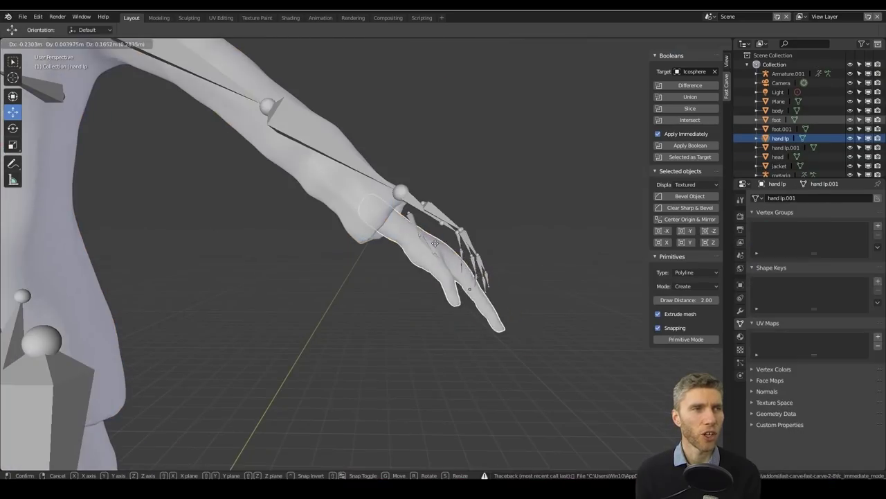
left_click(435, 243)
middle_click_drag(435, 243, 346, 198)
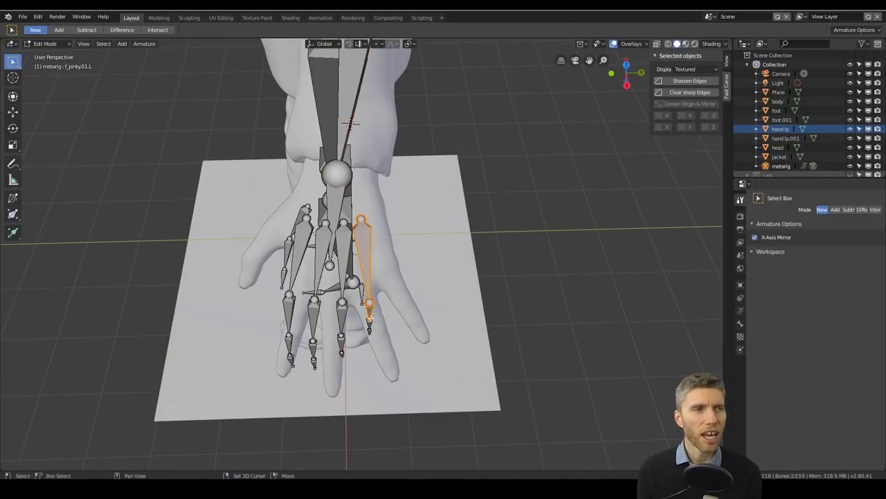
Align the metarig's left pinky and shoulder bones with the mesh, and parent the character meshes to the metarig.
key("r")
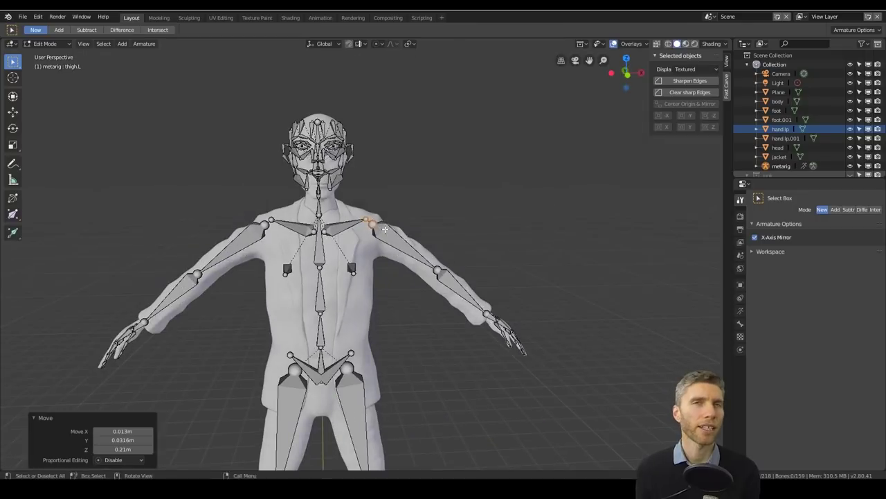
middle_click_drag(385, 229, 251, 90)
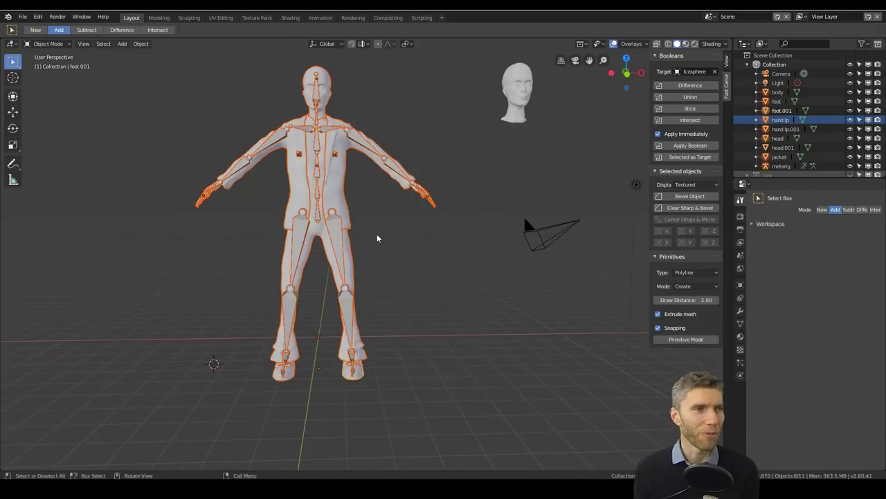
key("ctrl+p")
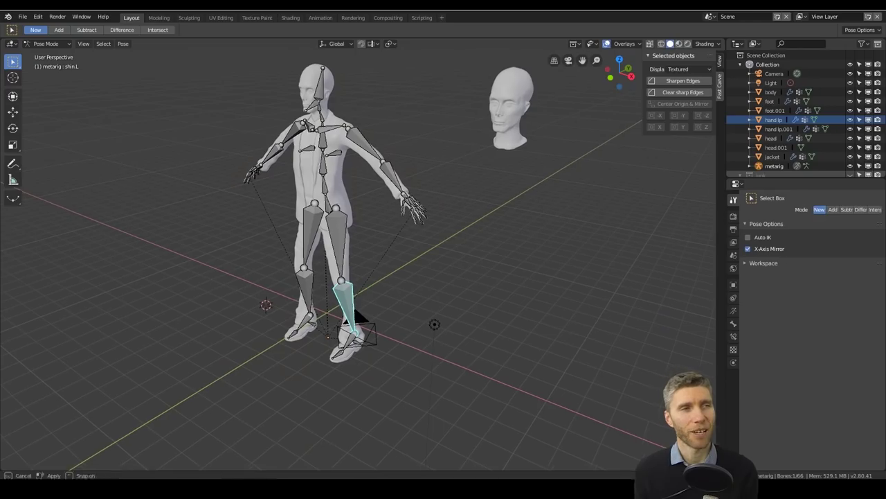
Show a Timeline below the viewport and keyframe all metarig bones in the crossed-leg dance pose at frames 1 and 10.
left_click(11, 440)
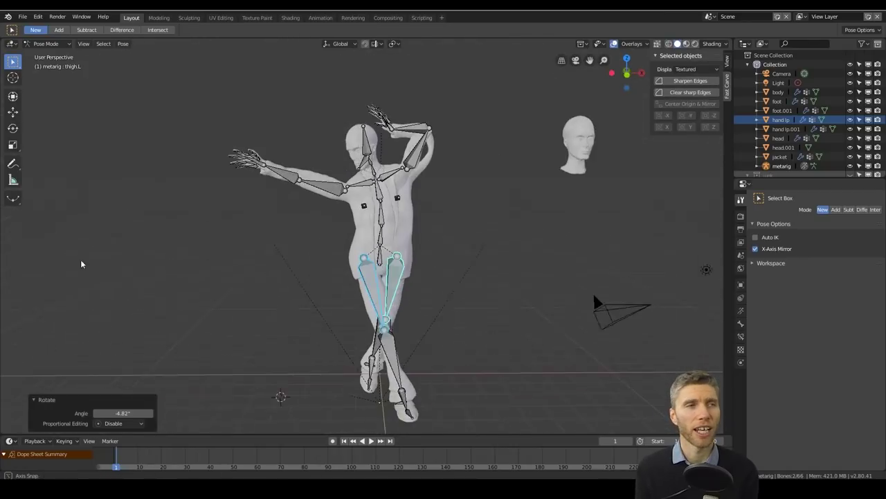
key("a")
key("i")
left_click(169, 261)
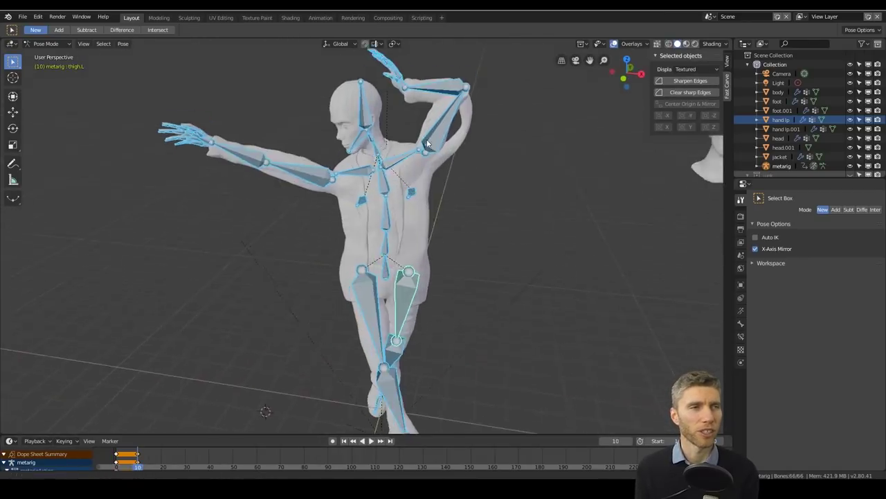
Refine the pose at frame 10 by rotating the neck bone -16.4° about Z and the thigh bones 10.9°.
middle_click_drag(427, 144, 505, 170)
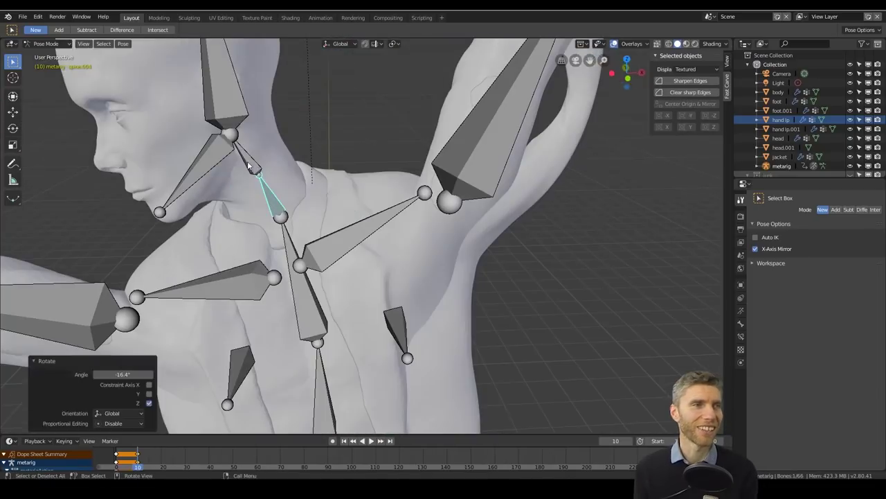
key("r")
left_click(565, 270)
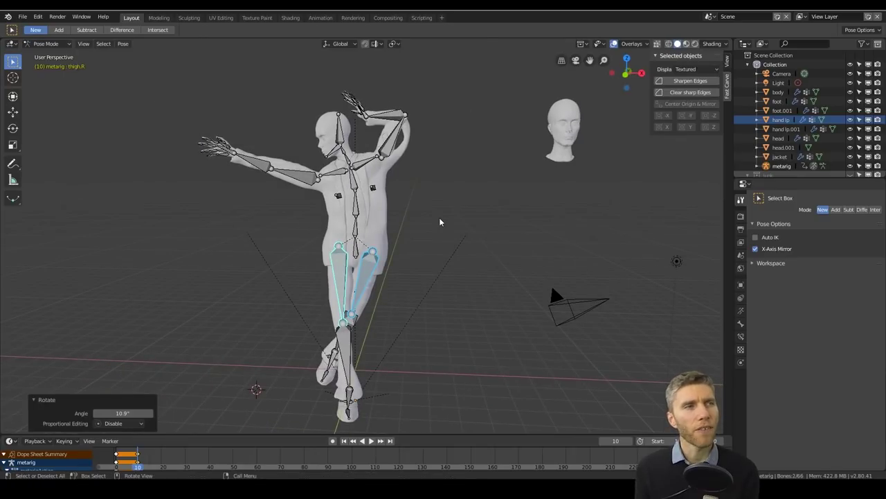
Keyframe all bones in the refined pose and repeat the keyframes at frames 20 and 30.
key("a")
middle_click_drag(423, 219, 404, 223)
scroll(405, 222, "down", 3)
key("i")
left_click(352, 260)
left_click(164, 453)
left_click(185, 458)
Raise and straighten the left arm at frame 20, and rotate the spine and neck bones to tilt the upper body.
scroll(369, 244, "up", 2)
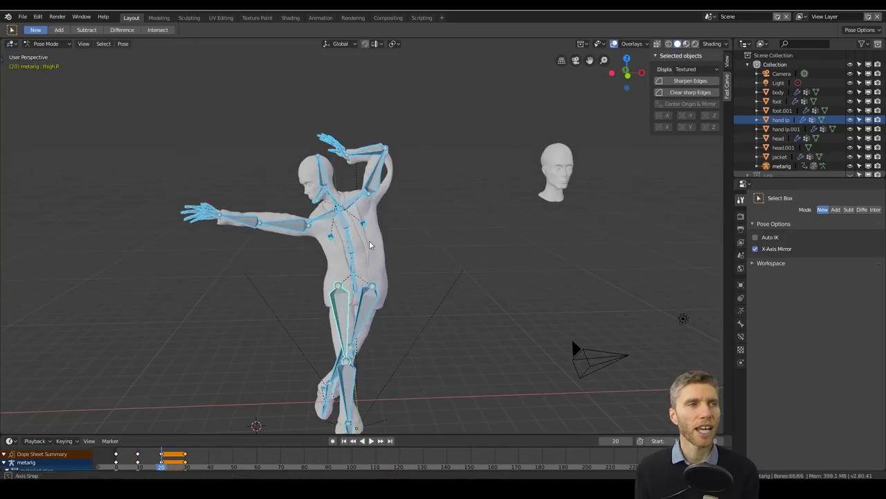
left_click(365, 256)
left_click(374, 182)
key("r")
left_click(417, 157)
middle_click_drag(417, 157, 422, 183)
middle_click_drag(398, 254, 378, 221)
left_click(364, 295)
key("r")
left_click(374, 229)
Curl the right hand's middle, ring and pinky fingers at frame 20 by rotating their bones.
scroll(374, 165, "up", 4)
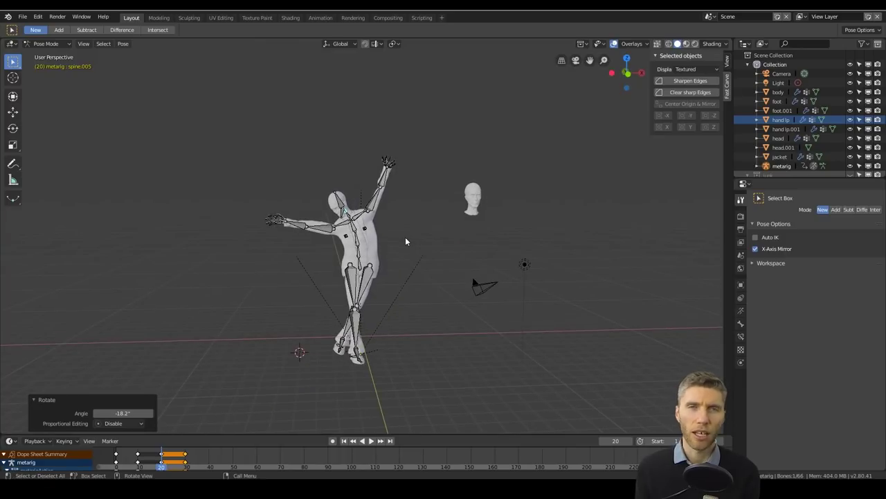
scroll(406, 237, "up", 3)
left_click(252, 236)
scroll(252, 236, "up", 3)
middle_click_drag(159, 151, 360, 222)
scroll(297, 165, "up", 5)
key("r")
left_click(374, 228)
left_click(395, 204)
key("r")
left_click(437, 265)
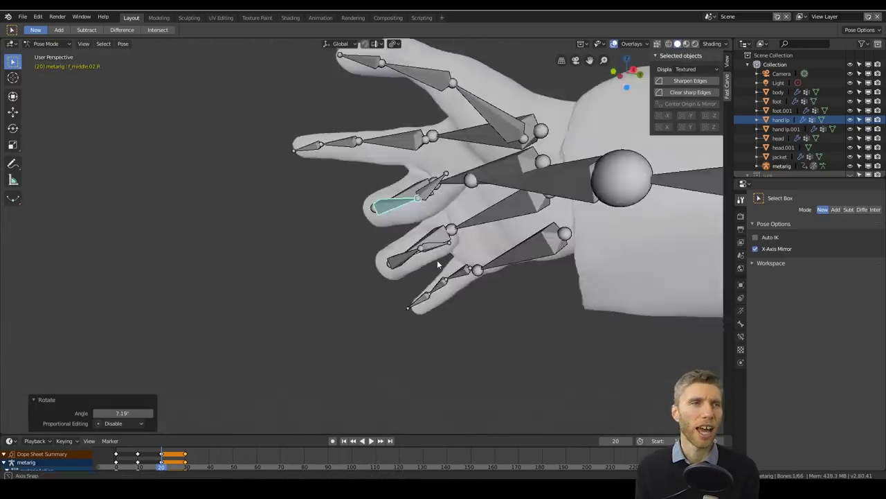
Rotate the left hand's middle finger bone at frame 20 to vary the spread of the fingers.
scroll(437, 259, "down", 5)
middle_click_drag(416, 228, 362, 147)
left_click(362, 147)
scroll(232, 190, "up", 5)
scroll(320, 77, "up", 2)
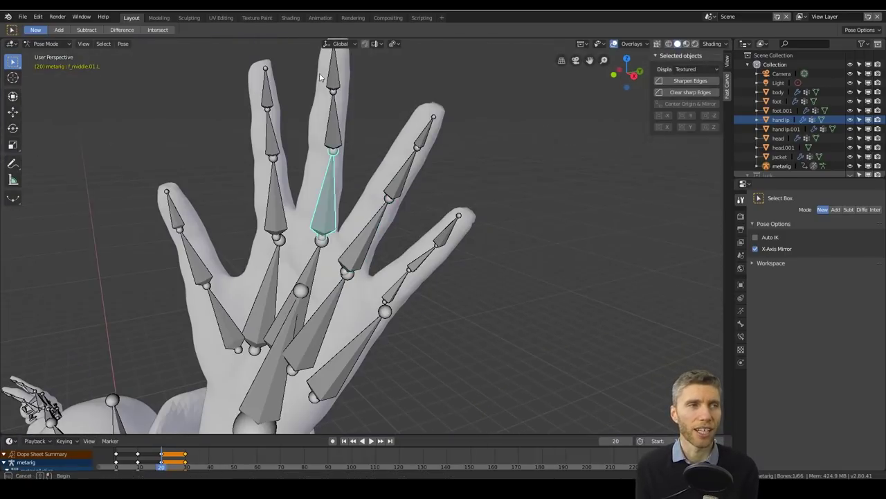
middle_click_drag(320, 77, 374, 104)
key("r")
left_click(370, 91)
Reposition the left upper arm bone in the frame 20 pose.
scroll(495, 208, "down", 5)
middle_click_drag(494, 207, 215, 361)
left_click(415, 153)
middle_click_drag(415, 153, 484, 208)
key("g")
left_click(531, 300)
Lean the torso at frame 30 by rotating the lower spine bones, and save the scene as a new file.
middle_click_drag(531, 300, 435, 284)
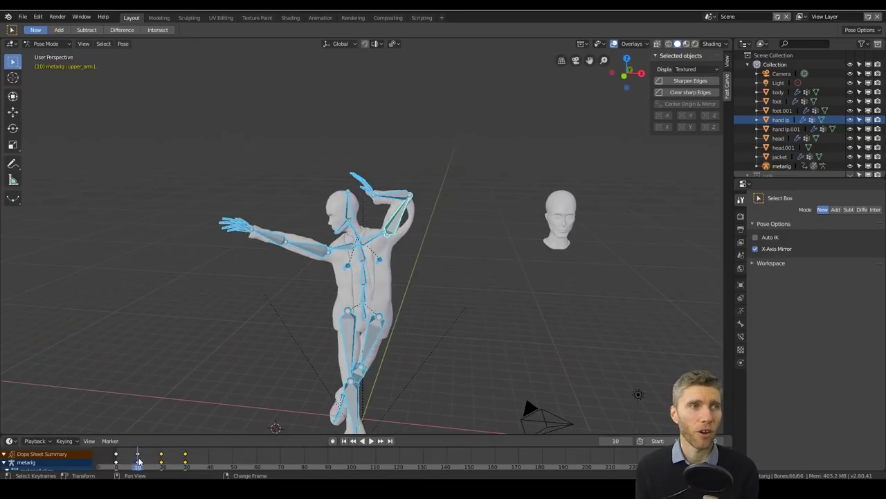
scroll(392, 353, "down", 3)
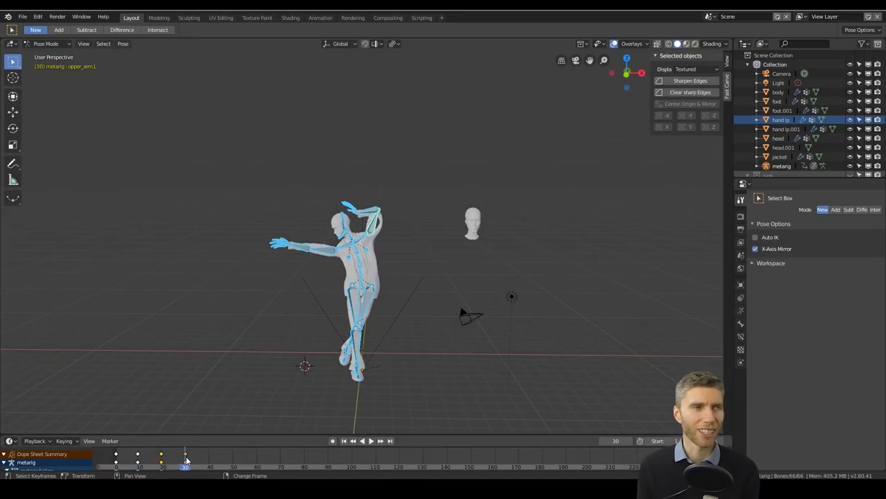
scroll(346, 291, "up", 3)
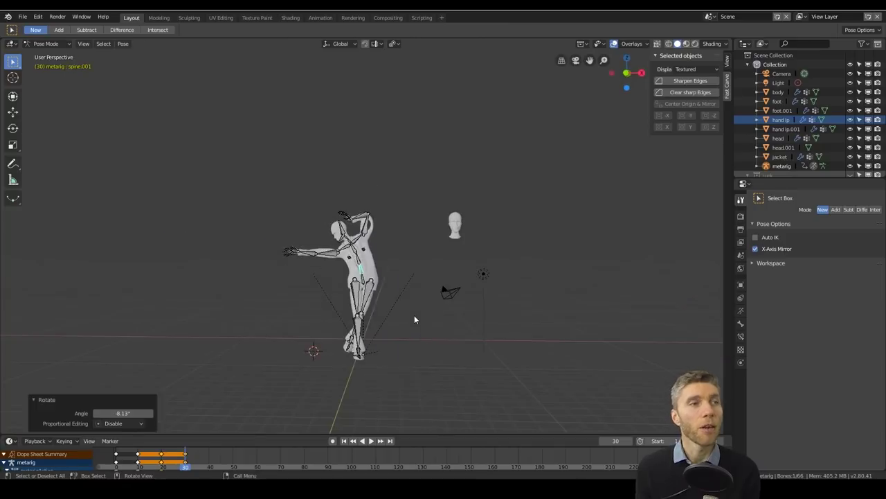
scroll(414, 315, "up", 4)
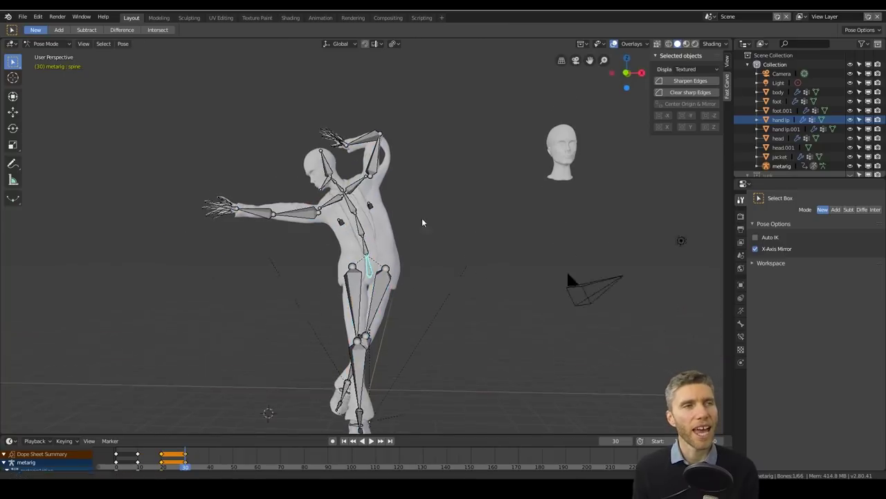
middle_click_drag(439, 247, 432, 258)
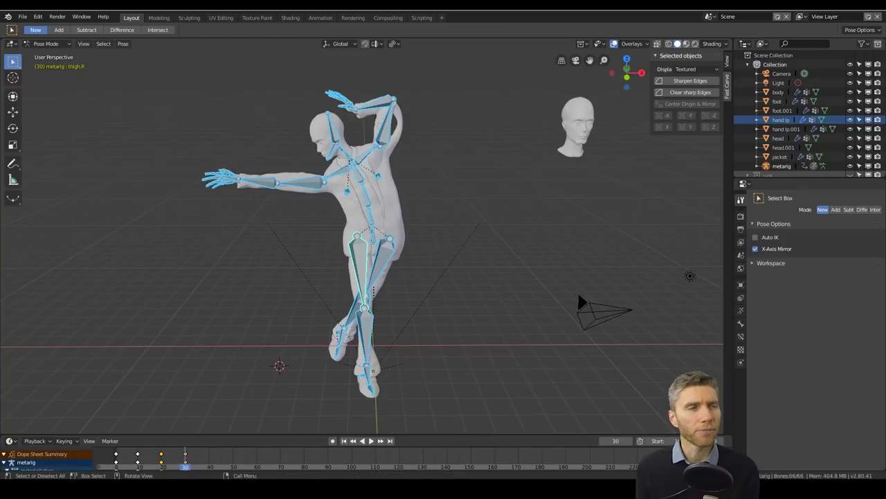
key("ctrl+shift+s")
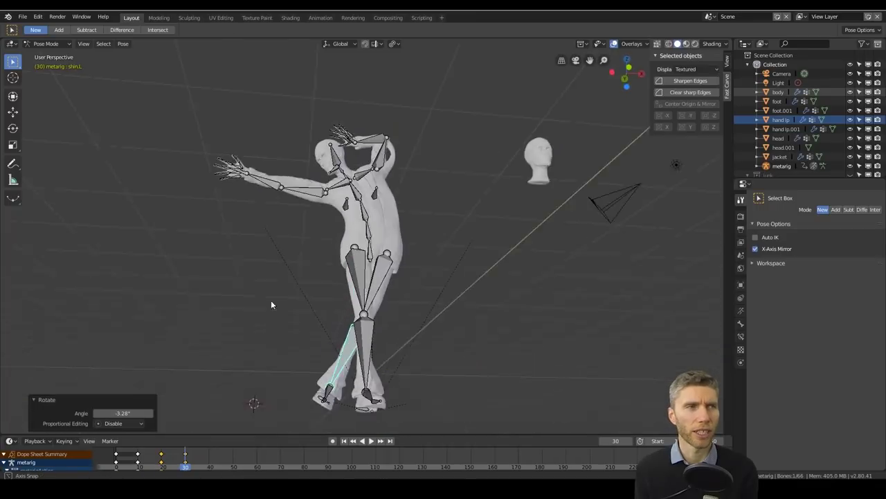
Rotate the right foot bone about global Z and adjust its tilt under the trouser leg at frame 30.
key("KP_1")
scroll(396, 270, "up", 4)
left_click(382, 308)
key("r")
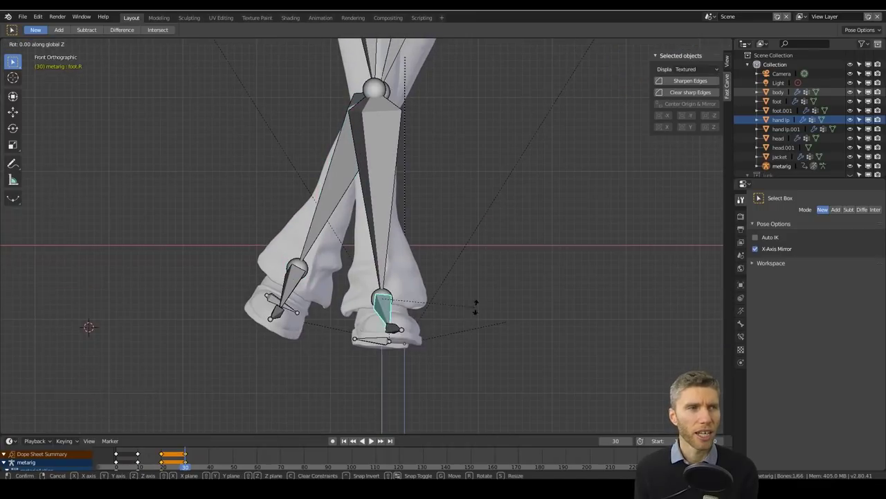
left_click(501, 294)
key("KP_3")
left_click(434, 305)
key("KP_1")
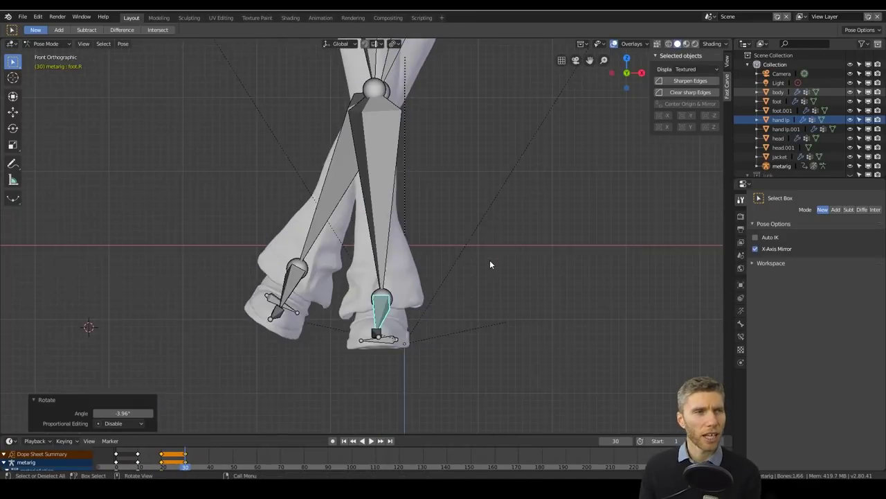
Move the left thigh bone -0.0756 m along Z and select all bones of the rig.
left_click(429, 124)
key("g")
scroll(430, 132, "down", 5)
middle_click_drag(430, 131, 582, 151)
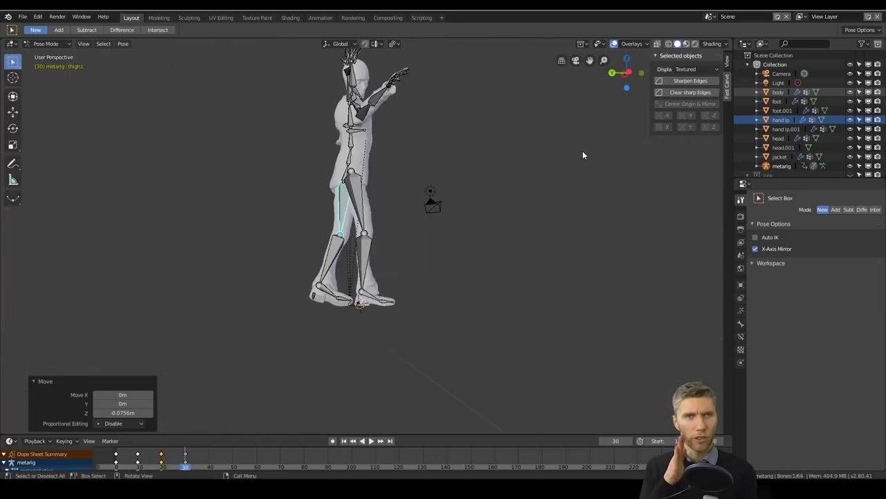
key("a")
middle_click_drag(432, 232, 390, 239)
key("KP_Decimal")
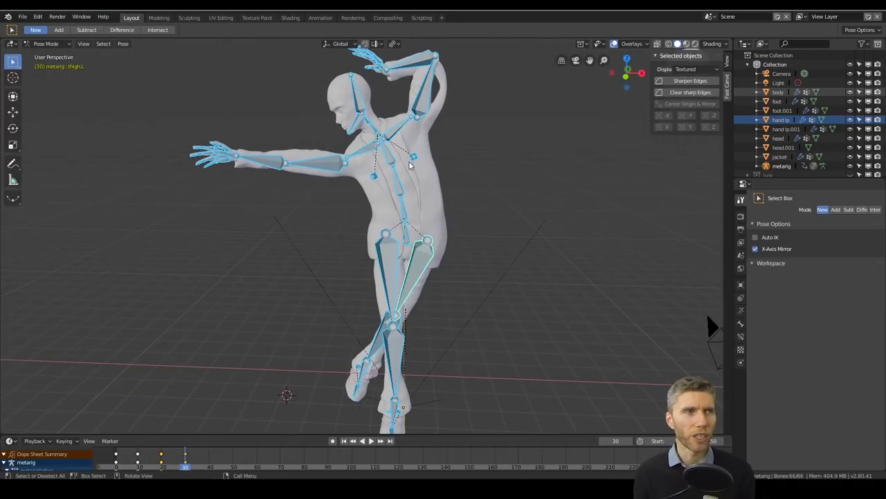
Switch to Object Mode and apply the Armature modifiers of the jacket and the right hand.
left_click(63, 55)
left_click(407, 365)
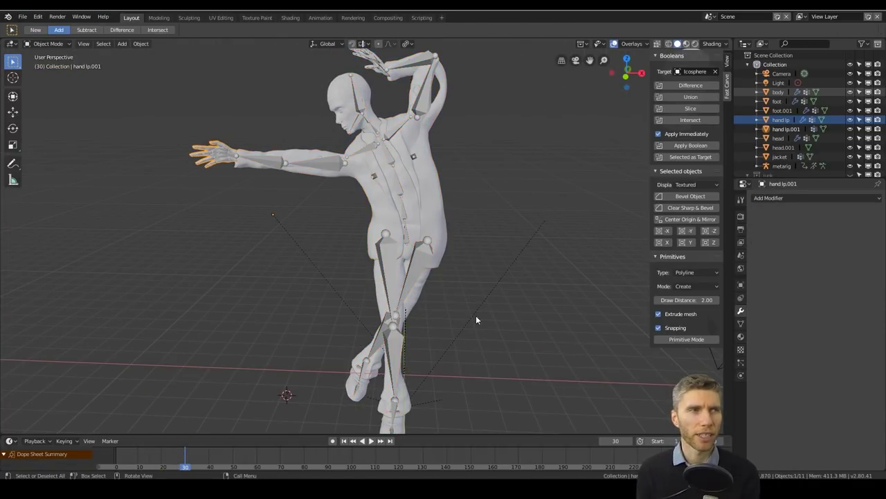
Try to curl the right hand's ring and pinky fingers toward a pointing gesture in Pose Mode.
key("ctrl+Tab")
key("KP_Decimal")
middle_click_drag(509, 169, 485, 208)
left_click(471, 256)
middle_click_drag(471, 256, 485, 277)
key("r")
key("Return")
key("KP_Decimal")
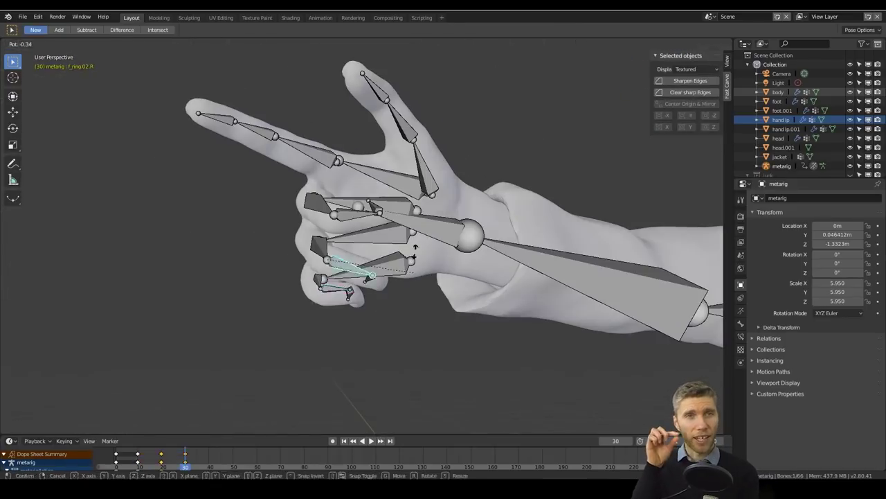
Try rotating the right hand's middle and index finger bones to complete a pointing gesture.
middle_click_drag(388, 207, 430, 161)
left_click(431, 158)
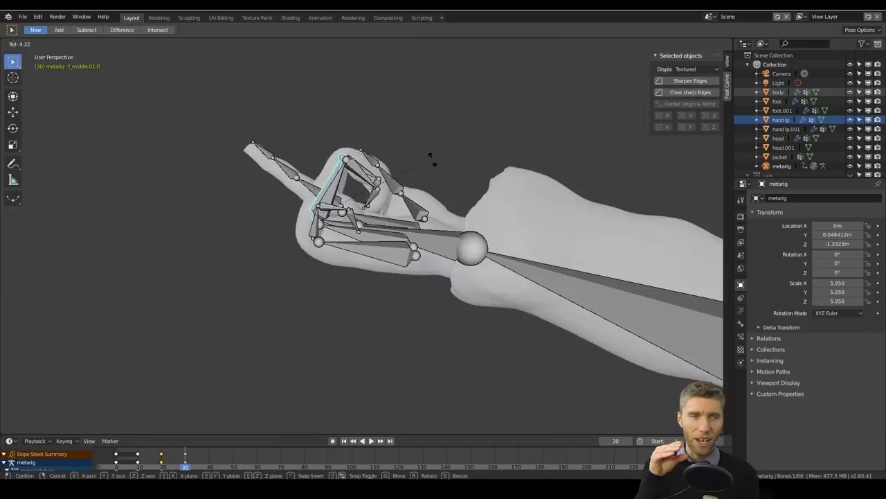
key("r")
key("Return")
middle_click_drag(355, 232, 380, 214)
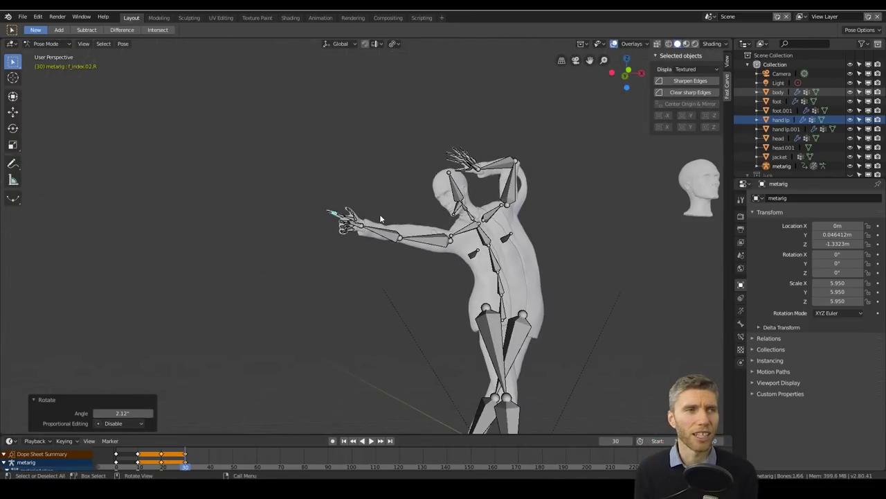
key("KP_Decimal")
left_click(422, 142)
key("r")
key("Return")
Insert keyframes for all bones of the metarig at frame 30.
scroll(449, 219, "down", 5)
middle_click_drag(449, 219, 364, 252)
key("a")
key("i")
left_click(364, 252)
key("g")
key("alt+a")
key("a")
Select the right hand's finger bones together and rotate them to bend the open hand at frame 30.
middle_click_drag(377, 216, 304, 259)
scroll(304, 258, "up", 3)
key("alt+a")
scroll(425, 212, "down", 4)
middle_click_drag(426, 212, 430, 249)
scroll(429, 249, "up", 5)
left_click(367, 236)
left_click_drag(346, 119, 509, 322)
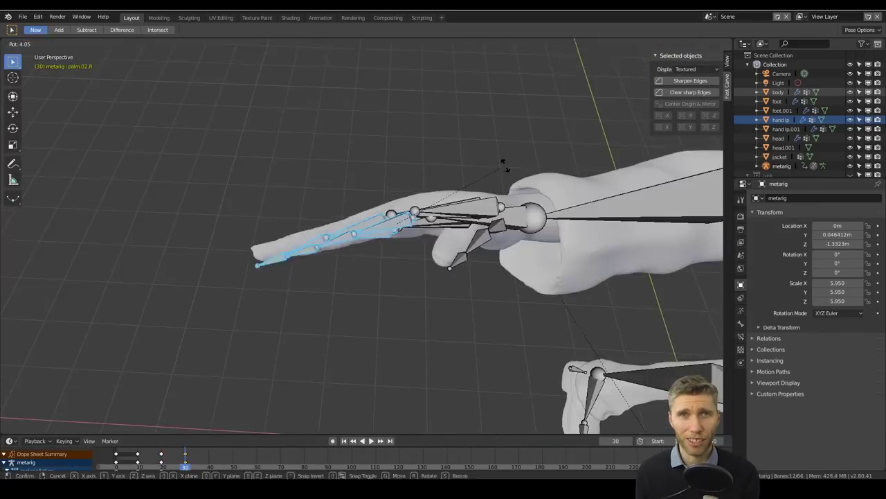
Apply the Armature modifiers of the posed character meshes and delete the metarig.
left_click(773, 226)
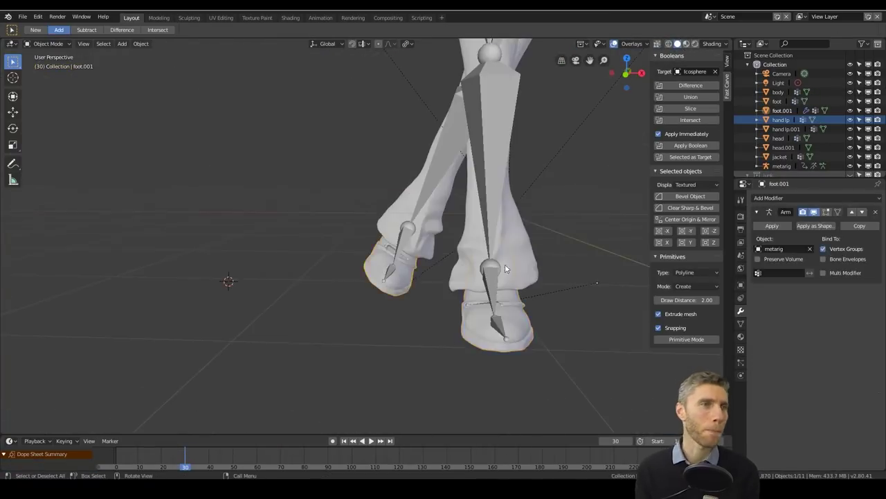
scroll(484, 213, "down", 5)
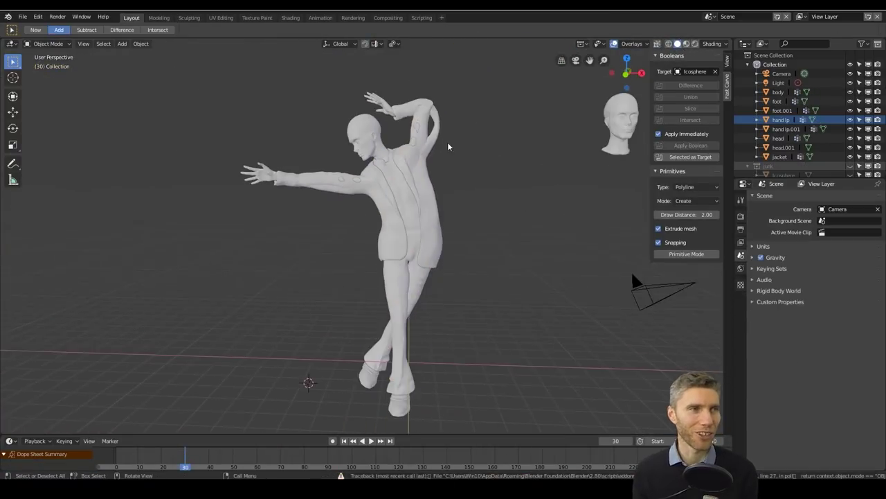
Replace the deformed jacket by appending the jacket object from the smooth skin blend file.
middle_click_drag(489, 212, 504, 234)
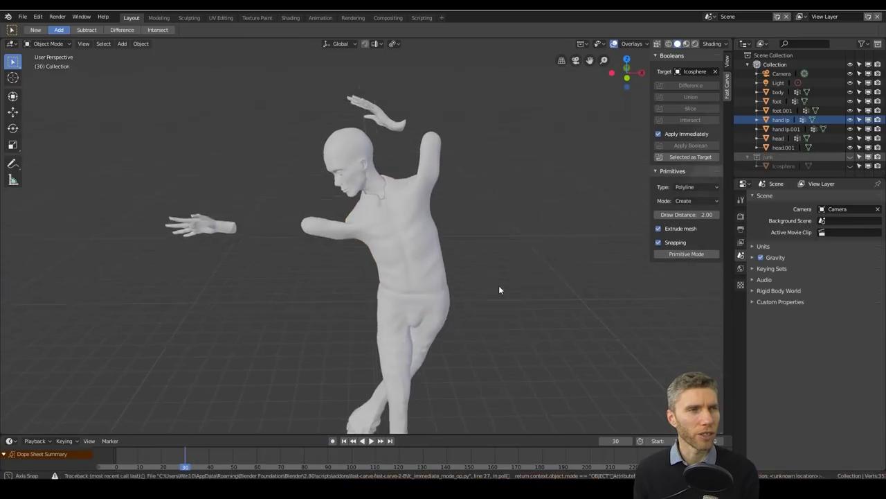
left_click(22, 16)
left_click(38, 164)
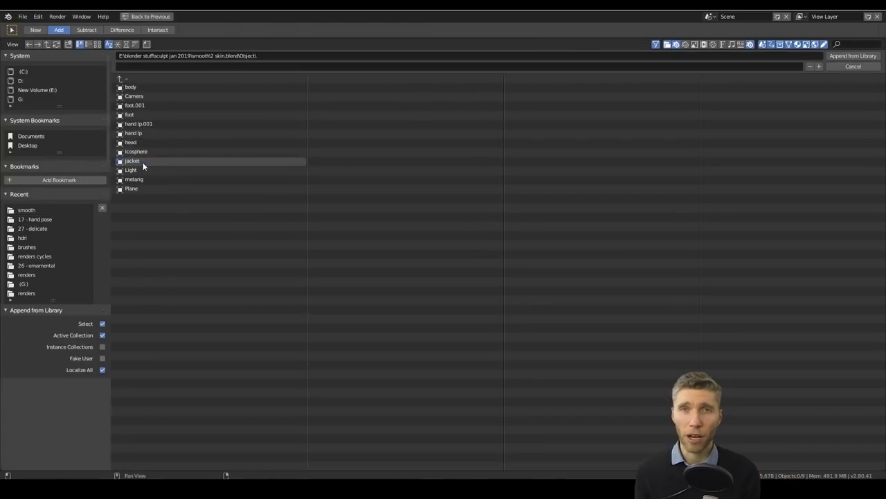
double_click(132, 161)
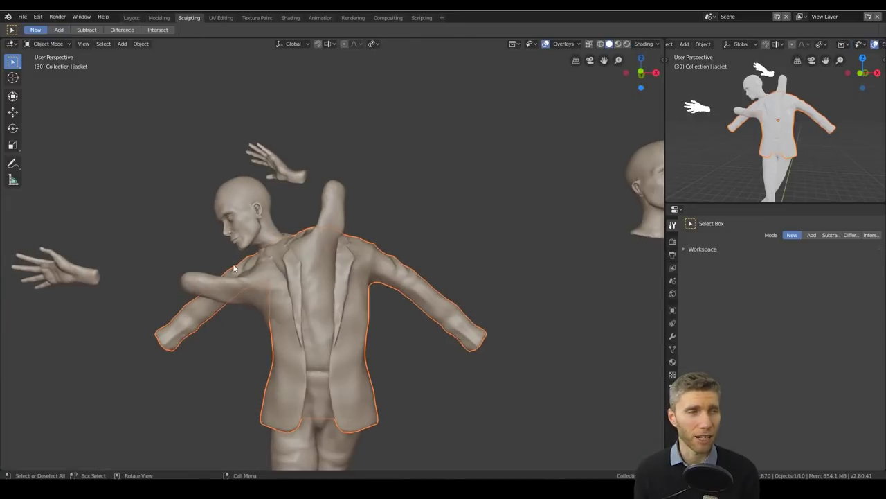
Open the appended jacket in Sculpt Mode to inspect its shape, and return to Object Mode in the Layout workspace.
key("ctrl+Tab")
mouse_move(374, 257)
middle_mouse_down()
mouse_move(362, 254)
mouse_move(340, 271)
mouse_move(529, 347)
mouse_move(473, 368)
mouse_move(338, 277)
middle_mouse_up()
key("ctrl+Page_Up")
key("ctrl+Page_Up")
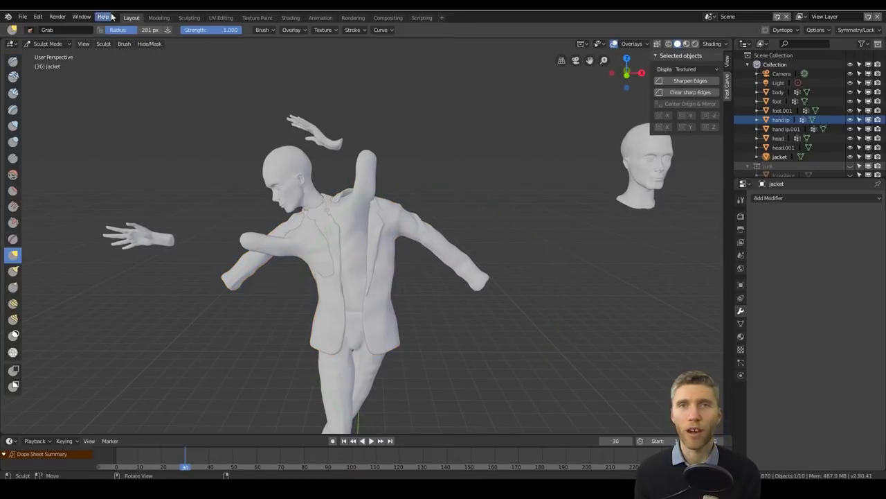
key("ctrl+Page_Up")
key("ctrl+Page_Up")
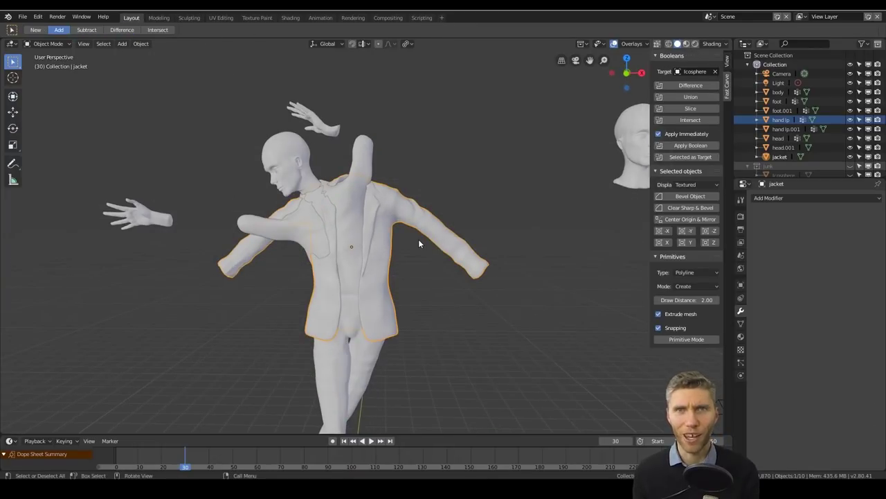
left_click(817, 198)
left_click(771, 328)
key("ctrl+z")
Reload the character version that still has the metarig and return to the Layout workspace.
left_click(22, 16)
left_click(59, 163)
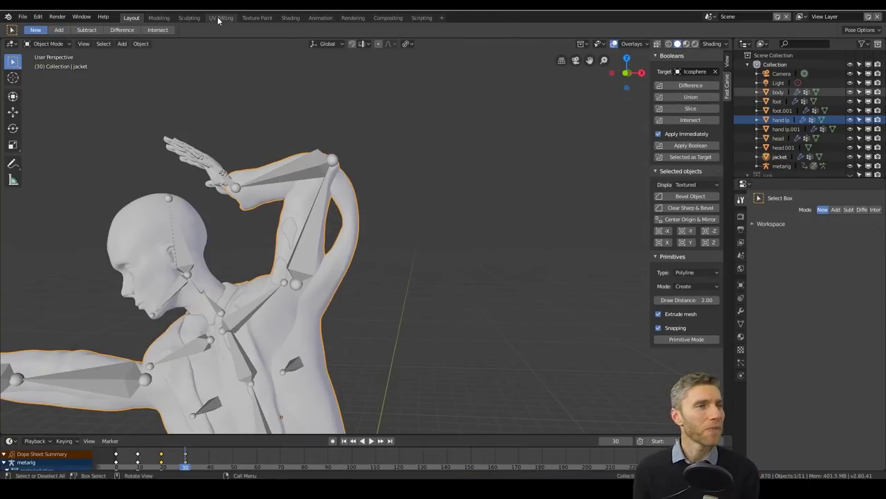
left_click(320, 18)
left_click(132, 17)
scroll(356, 273, "up", 4)
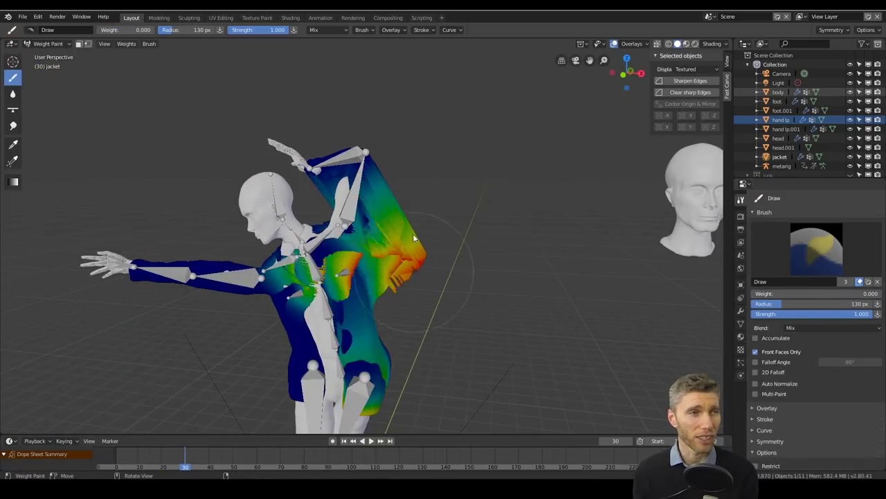
Examine the jacket's weights on the posed rig in Weight Paint mode, and return to Object Mode.
middle_click_drag(412, 233, 311, 222)
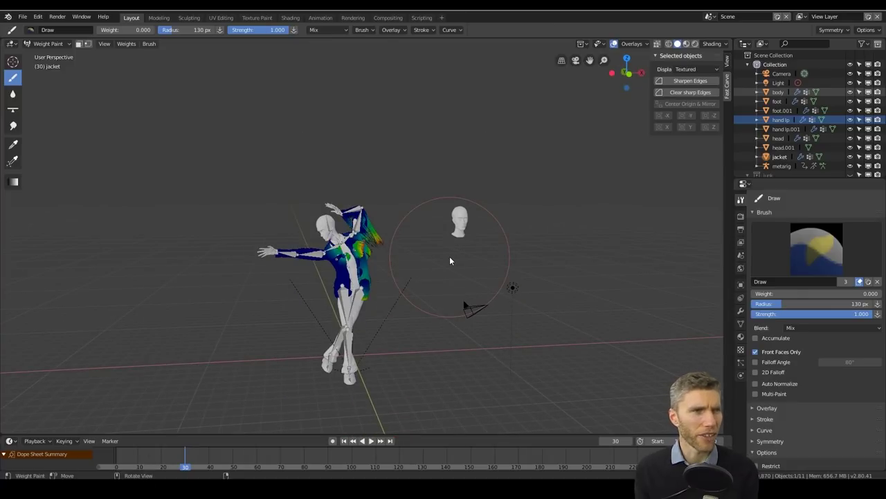
key("ctrl+Tab")
key("KP_Decimal")
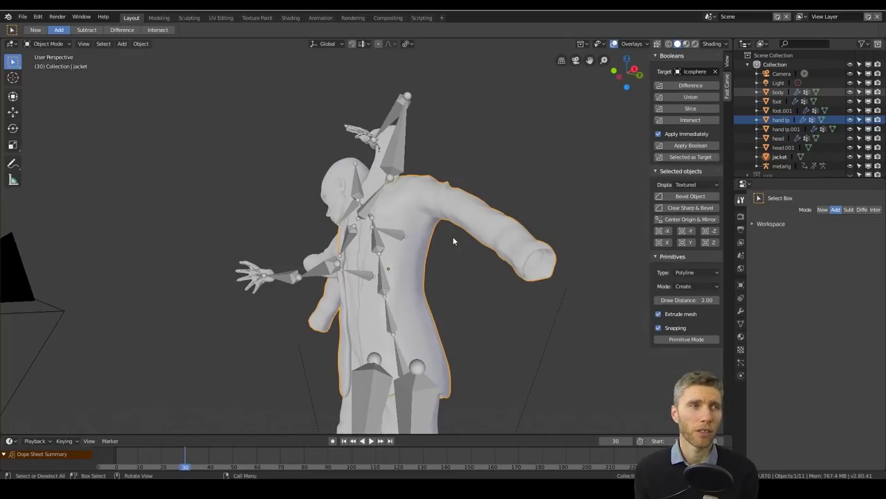
middle_click_drag(452, 241, 541, 276)
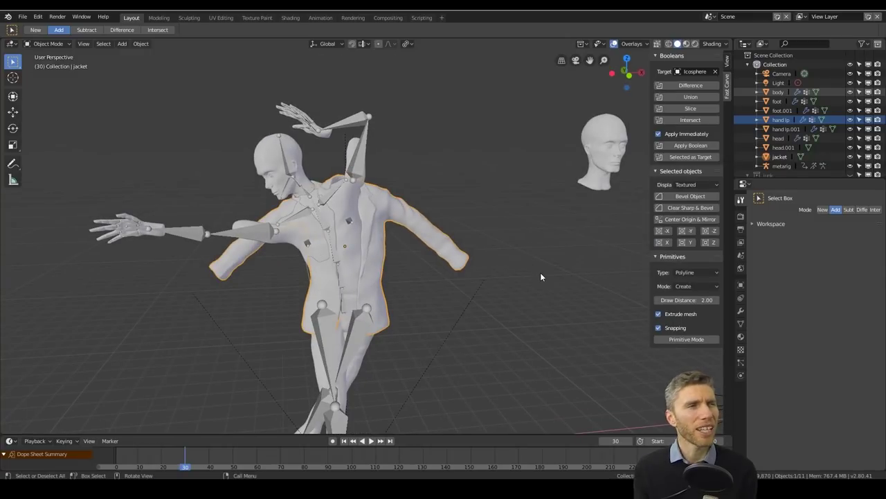
Export the unposed jacket mesh as jacket and load it into Instant Meshes.
left_click(22, 16)
left_click(144, 239)
left_click(207, 67)
type("jacket")
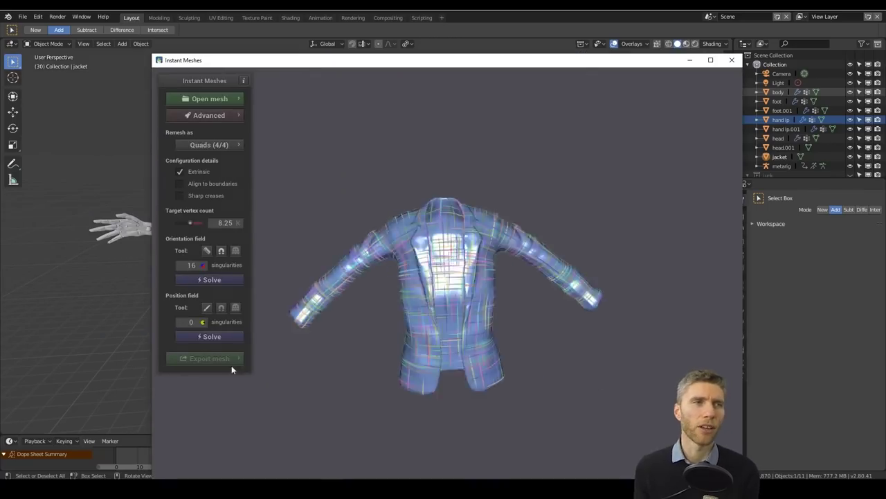
Solve the jacket's position field with a target of 8.25 K vertices, extract and save the quad mesh, and close Instant Meshes.
left_click(212, 336)
left_click(205, 358)
left_click(313, 295)
left_click(310, 327)
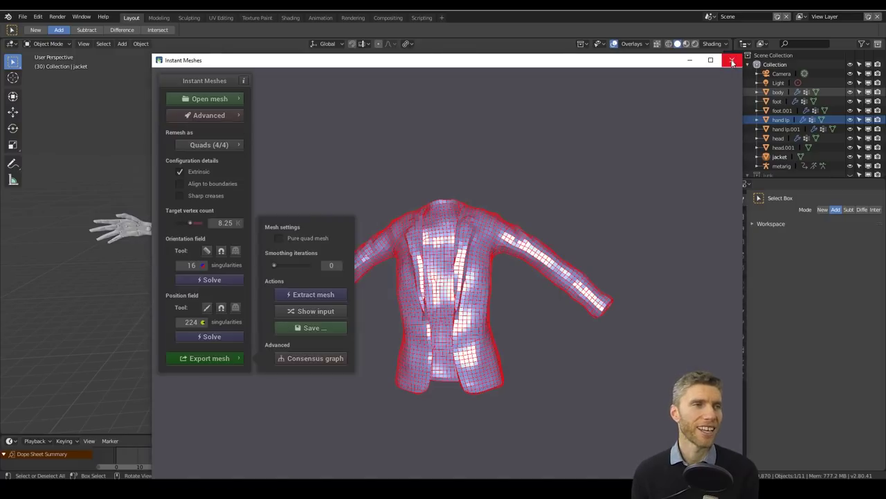
left_click(731, 59)
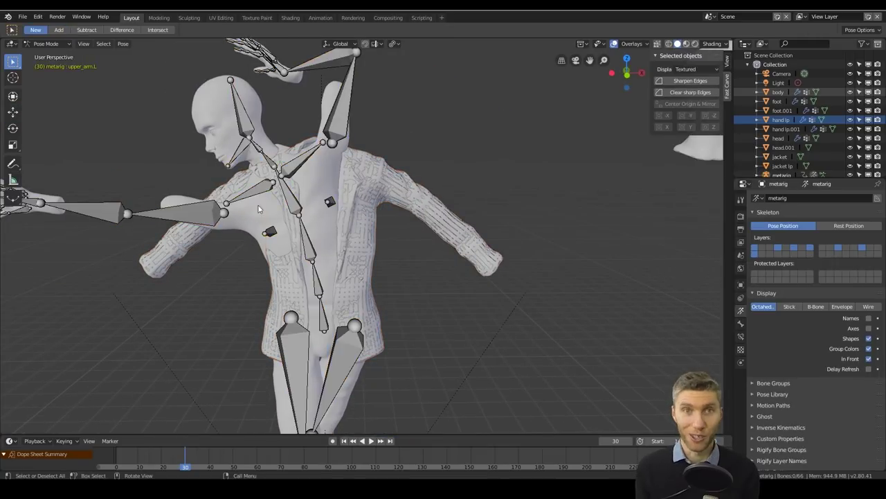
Reset the location of all metarig bones and select the low-poly jacket together with the character's other objects.
key("a")
key("g")
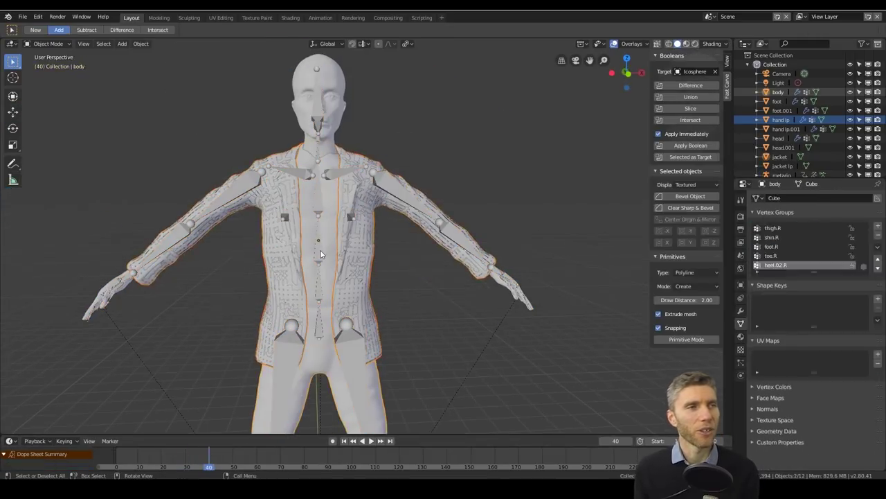
left_click(498, 274, "shift")
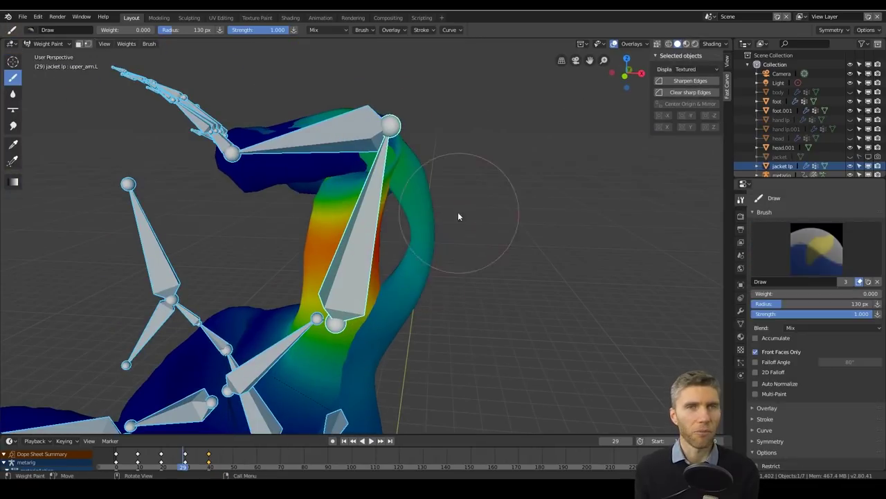
Adjust the low-poly jacket's upper_arm.L weights in Weight Paint mode with the brush weight set to 0.547.
mouse_move(458, 216)
middle_mouse_down()
mouse_move(481, 316)
mouse_move(326, 297)
mouse_move(298, 218)
mouse_move(382, 140)
mouse_move(356, 234)
mouse_move(425, 188)
mouse_move(484, 207)
middle_mouse_up()
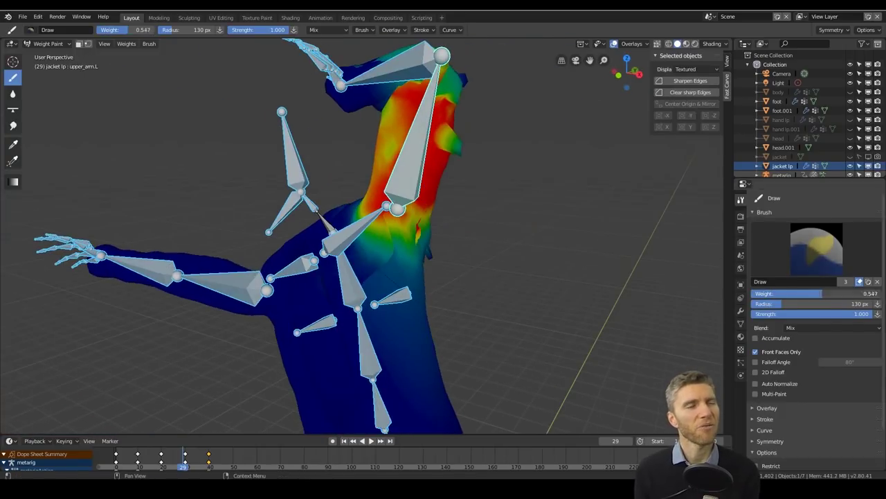
left_click_drag(843, 294, 820, 294)
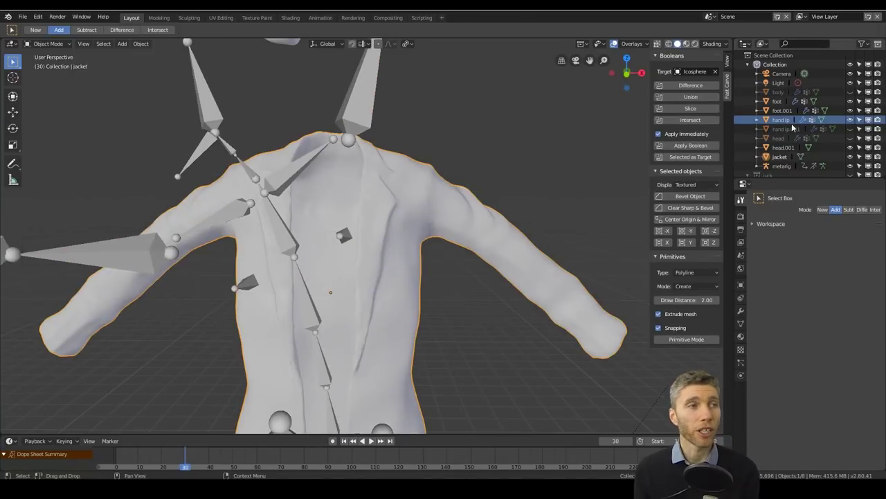
Import the remeshed low-poly jacket and clear the sharp marking from all its edges.
left_click(22, 16)
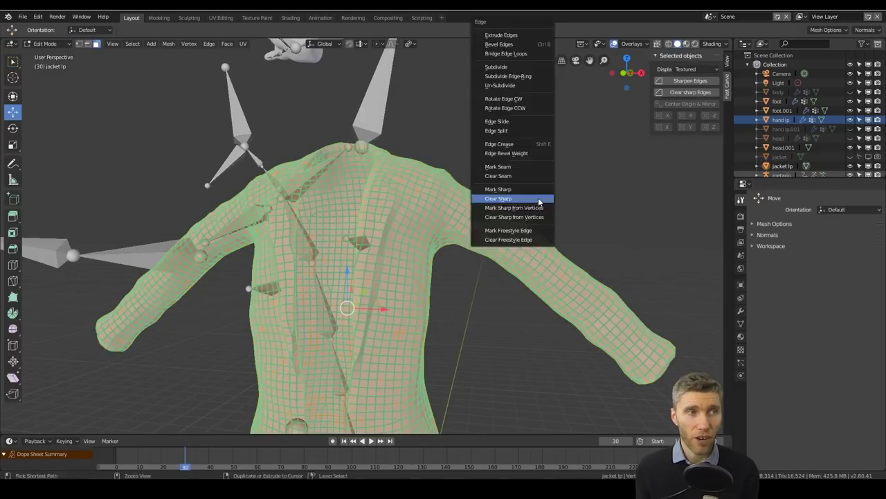
left_click(497, 189)
Select the inner sleeve faces of the low-poly jacket with a growing selection, and return to Object Mode.
middle_click_drag(498, 189, 279, 193)
scroll(279, 193, "up", 5)
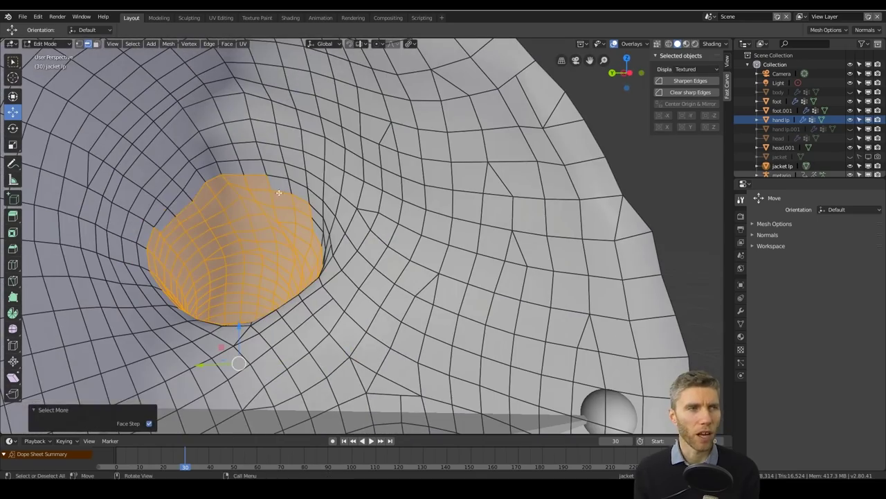
key("Escape")
middle_click_drag(175, 213, 413, 190)
scroll(360, 236, "down", 8)
key("KP_Decimal")
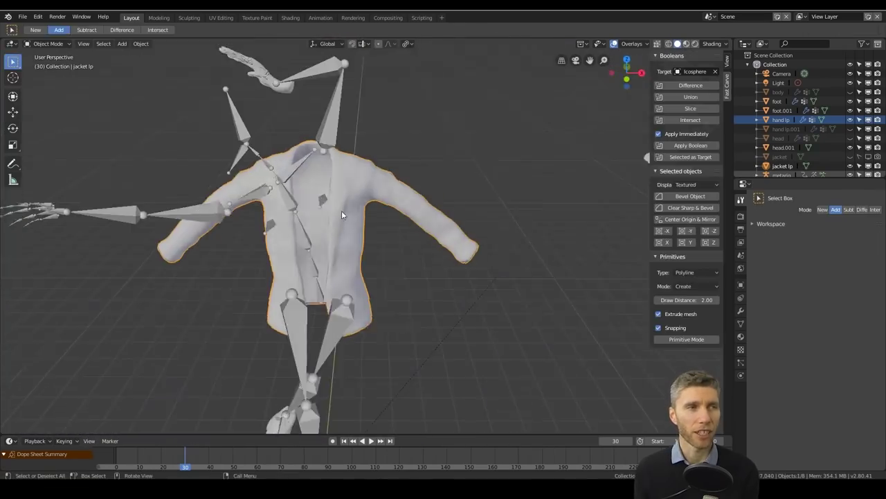
Save the file as a new version and select the hidden hand and head meshes.
key("ctrl+shift+s")
key("Return")
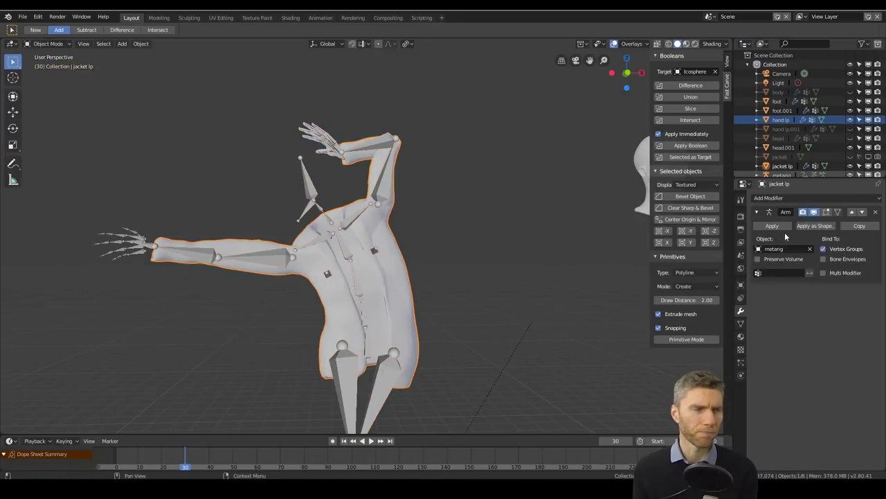
left_click(781, 120)
left_click(779, 137)
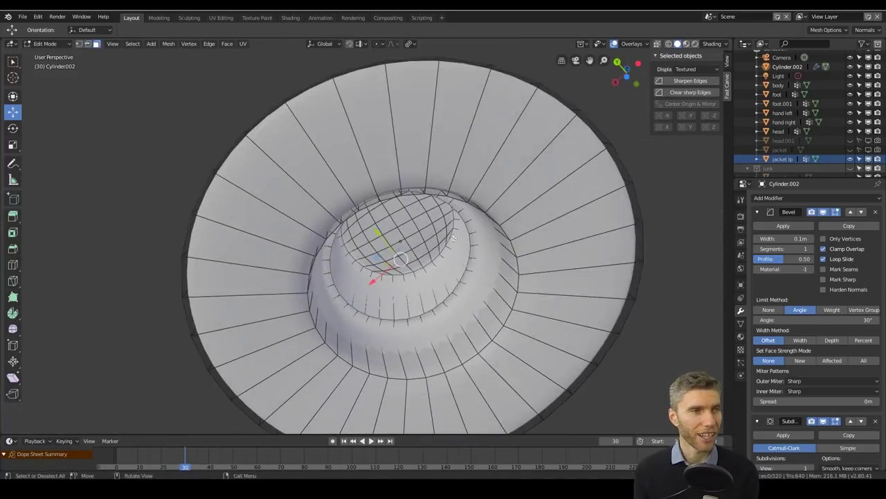
Isolate the hat and push the centre of its crown down 0.143 m along Z with smooth proportional editing.
left_click(393, 302, "alt")
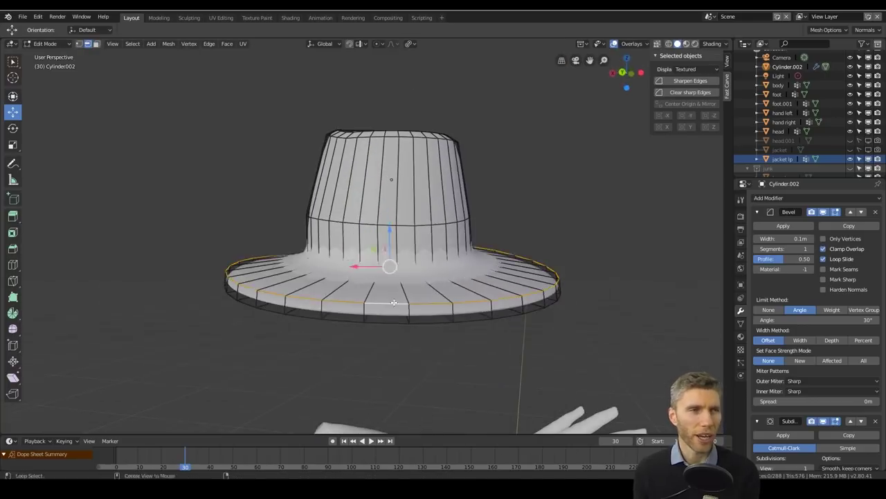
middle_click_drag(415, 247, 387, 256)
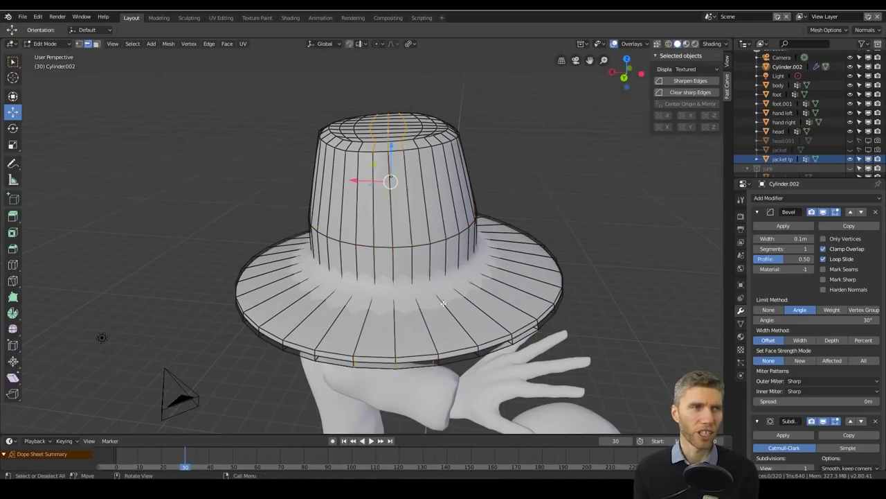
key("KP_Divide")
middle_click_drag(444, 302, 305, 269)
key("c")
left_click(445, 191)
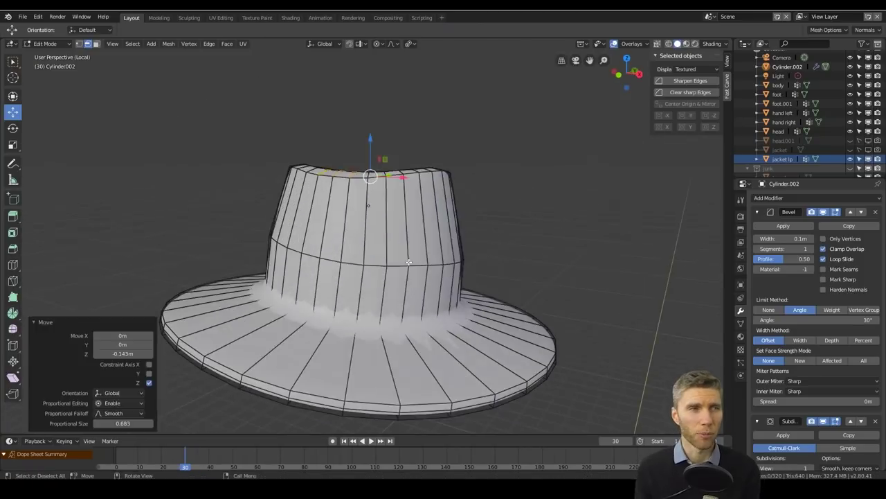
middle_click_drag(429, 286, 387, 299)
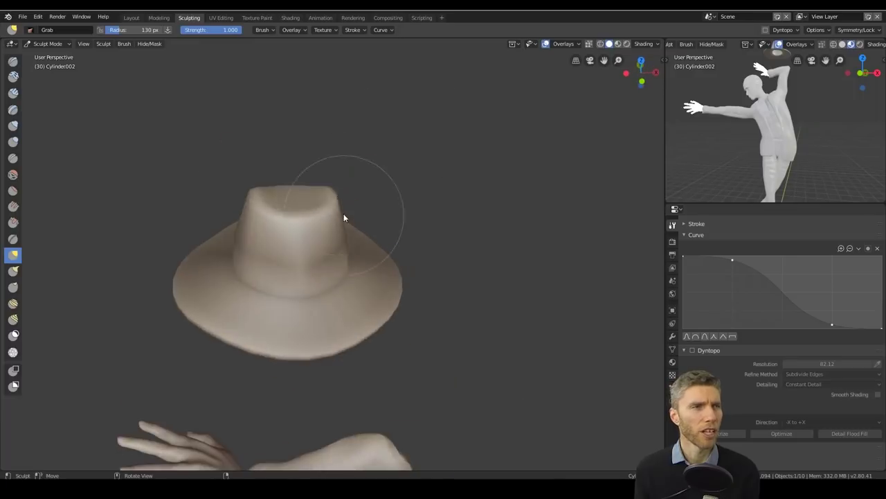
Shape the hat's brim and crown in Sculpt Mode with the Grab brush, checking it from several angles.
mouse_move(343, 218)
middle_mouse_down()
mouse_move(317, 183)
mouse_move(296, 190)
mouse_move(344, 231)
mouse_move(498, 243)
mouse_move(389, 346)
middle_mouse_up()
middle_click_drag(318, 305, 352, 225)
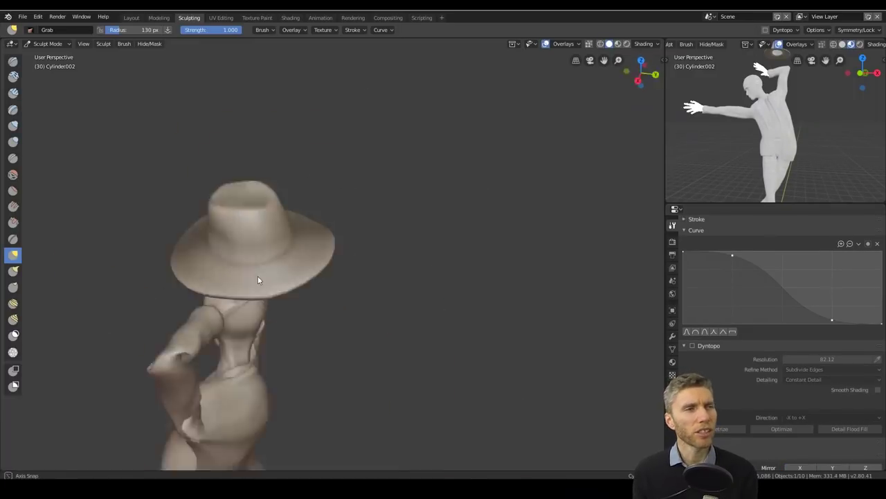
middle_click_drag(258, 279, 537, 314)
mouse_move(301, 276)
middle_mouse_down()
mouse_move(293, 297)
mouse_move(388, 314)
mouse_move(333, 336)
mouse_move(457, 297)
middle_mouse_up()
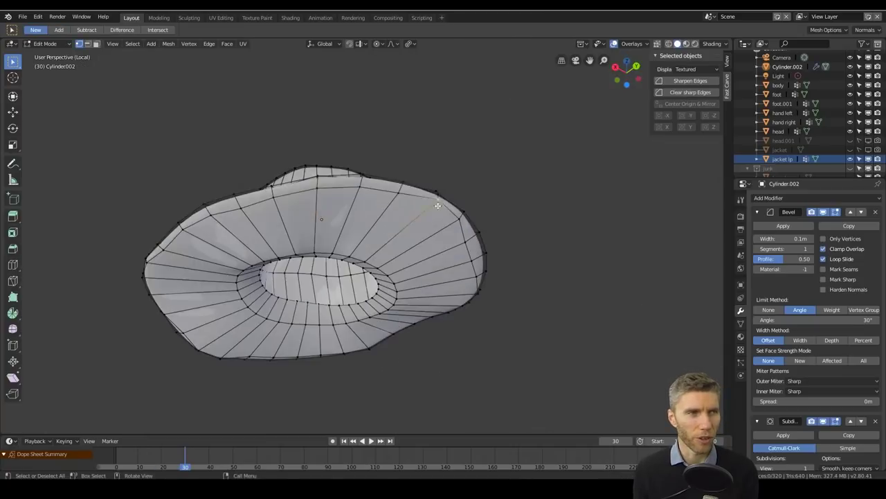
Add one edge loop near the rim on the brim's underside with a slide factor of -0.778 and move it along Z.
middle_click_drag(438, 205, 330, 214)
right_click(371, 157)
middle_click_drag(386, 216, 544, 192)
left_click(371, 157)
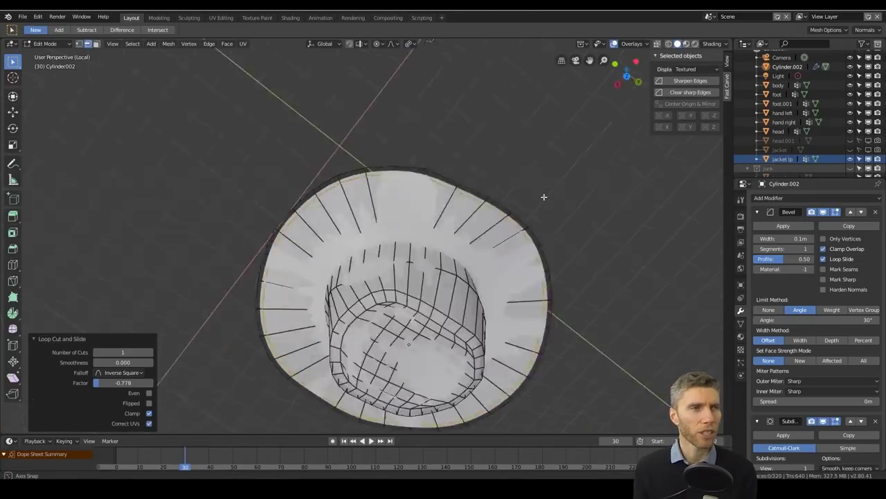
key("g")
key("z")
left_click(148, 277)
Check the hat's smoothed shape in Object Mode and select the edge loop inside the base of its crown.
middle_click_drag(246, 260, 506, 297)
key("Tab")
scroll(293, 305, "down", 8)
key("Tab")
middle_click_drag(387, 258, 378, 293)
scroll(378, 293, "down", 5)
scroll(453, 293, "up", 8)
middle_click_drag(453, 292, 457, 271)
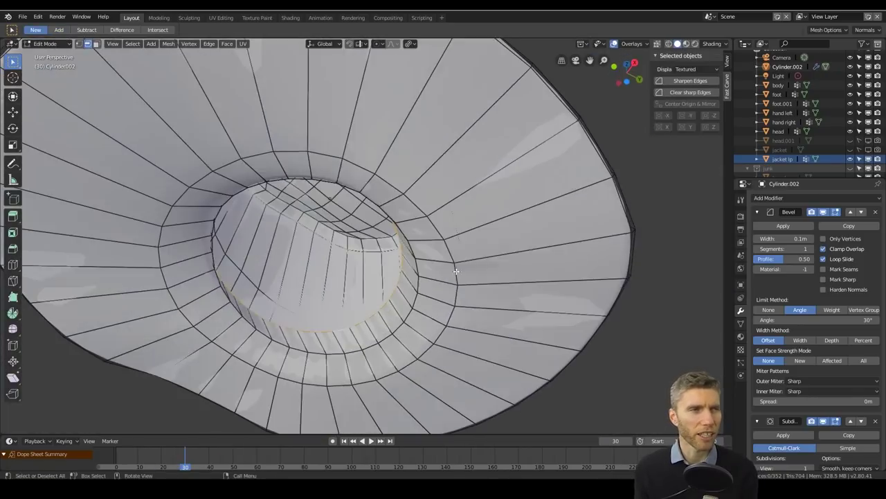
key("Return")
key("Tab")
Fit the hat onto the character's head by rotating it -17.1° from the top view, moving it and scaling it by 1.064.
scroll(297, 212, "down", 5)
middle_click_drag(297, 212, 316, 277)
key("KP_7")
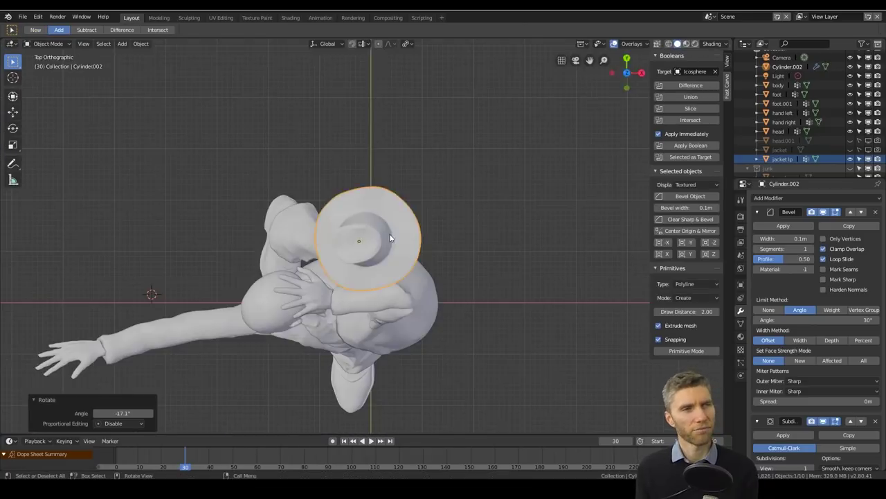
key("KP_1")
key("g")
left_click(339, 351)
middle_click_drag(340, 351, 415, 195, "shift")
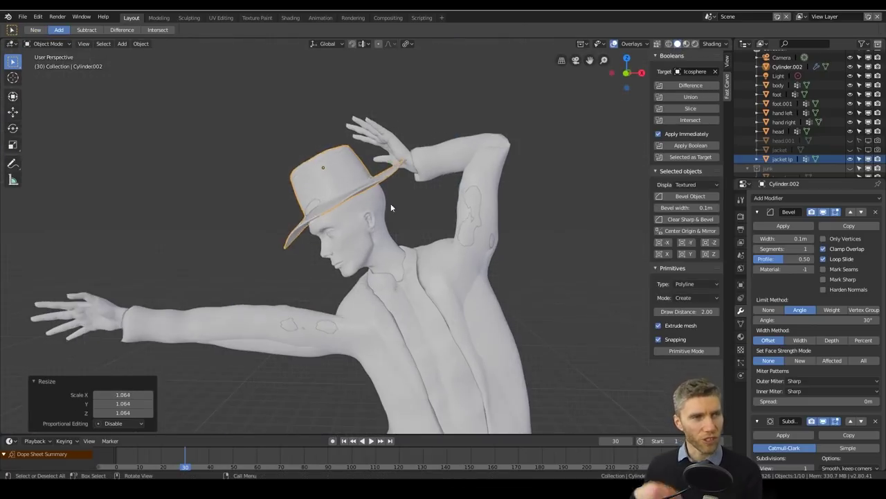
Select a band of faces running across the hat's crown and brim in Edit Mode and rescale it.
key("Tab")
key("KP_Decimal")
left_click_drag(319, 127, 332, 114)
key("Escape")
mouse_move(332, 114)
middle_mouse_down()
mouse_move(298, 139)
mouse_move(280, 103)
middle_mouse_up()
key("g")
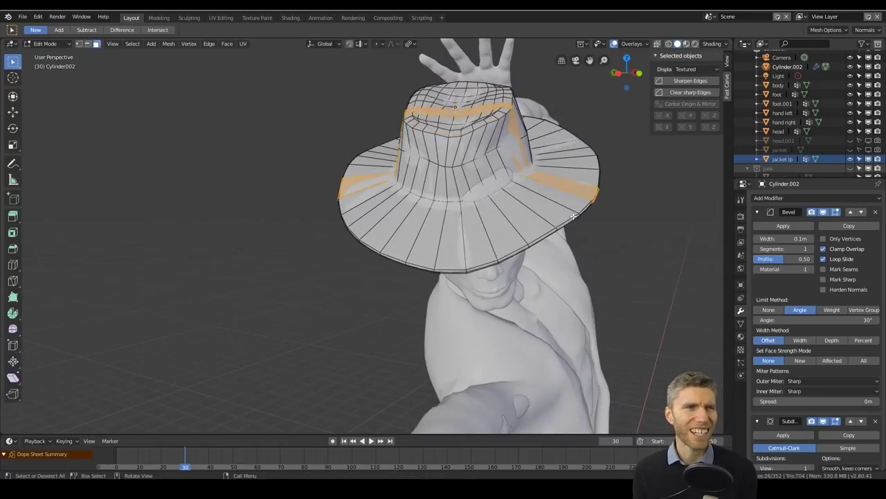
middle_click_drag(345, 105, 281, 189)
key("s")
left_click(479, 192)
Move part of the hat by 0.066, 0.0056 and -0.119 m with smooth proportional editing, and return to Object Mode.
key("o")
key("g")
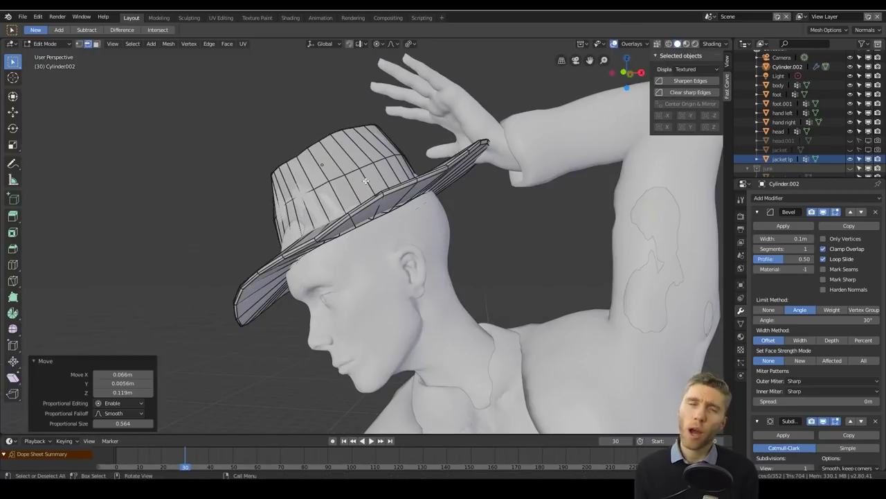
key("Tab")
middle_click_drag(471, 198, 427, 271)
scroll(428, 271, "down", 6)
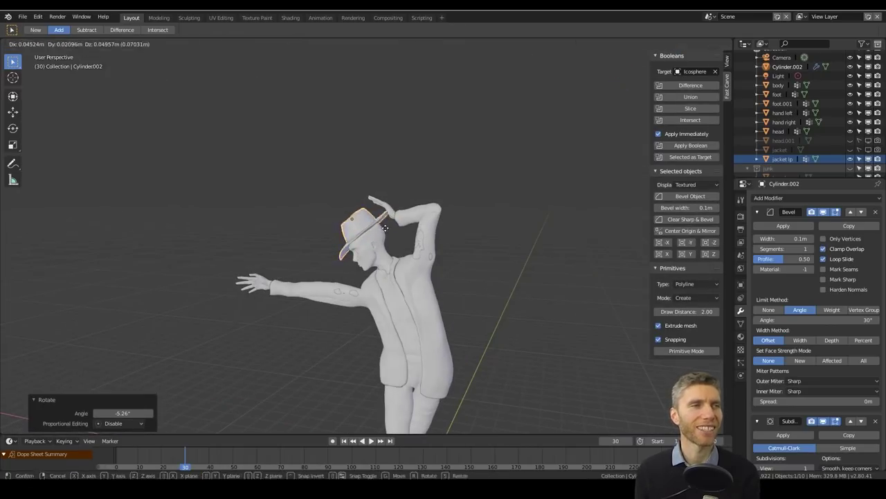
Undo the latest trial adjustments of the hat and the raised hand.
key("ctrl+z")
middle_click_drag(505, 240, 504, 270)
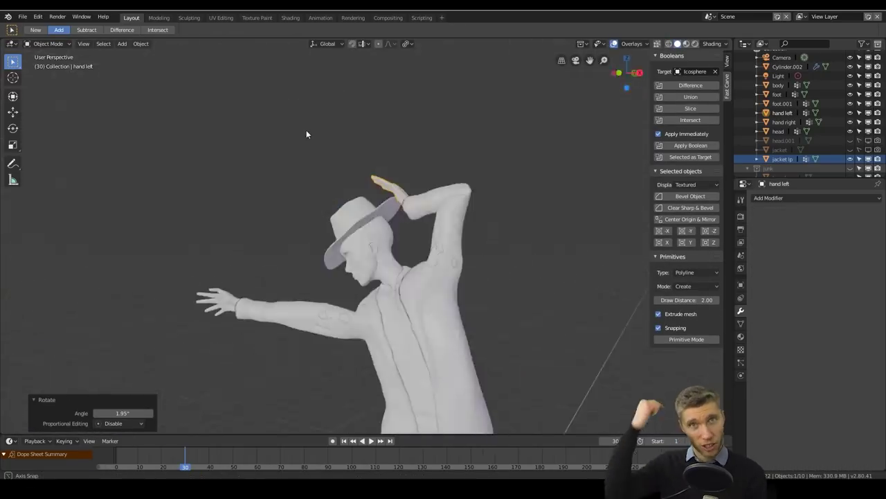
key("ctrl+z")
scroll(393, 257, "down", 3)
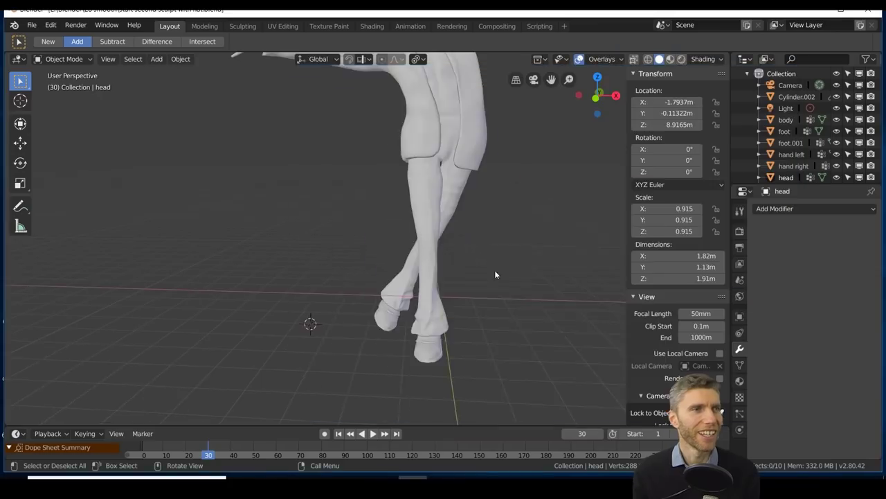
scroll(388, 211, "down", 2)
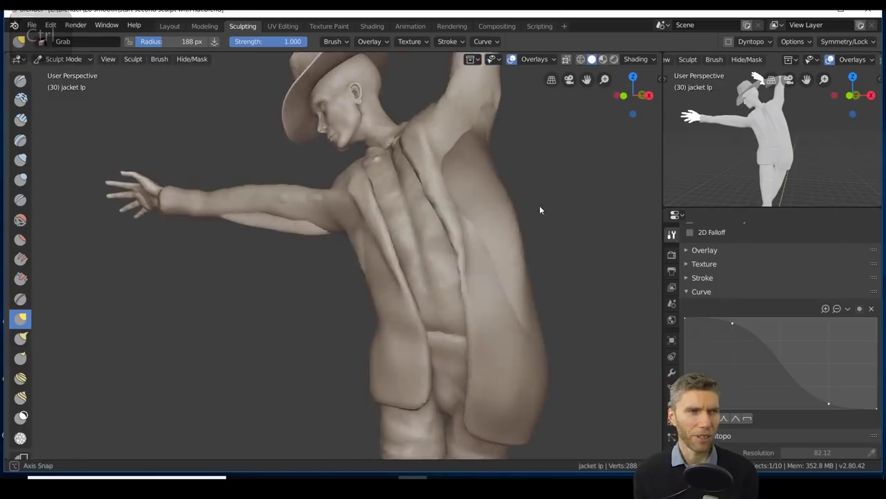
Pull the jacket's two front panels open and outward in Sculpt Mode with the Grab and Inflate brushes.
mouse_move(540, 210)
middle_mouse_down()
mouse_move(445, 311)
mouse_move(437, 218)
mouse_move(536, 162)
mouse_move(484, 235)
mouse_move(251, 311)
mouse_move(217, 215)
mouse_move(349, 281)
mouse_move(333, 290)
mouse_move(447, 202)
mouse_move(449, 133)
mouse_move(324, 244)
mouse_move(440, 253)
mouse_move(164, 311)
mouse_move(398, 187)
mouse_move(358, 217)
mouse_move(400, 242)
mouse_move(358, 270)
mouse_move(572, 324)
mouse_move(369, 258)
mouse_move(283, 248)
mouse_move(530, 242)
mouse_move(539, 340)
mouse_move(270, 331)
mouse_move(297, 356)
mouse_move(389, 311)
mouse_move(511, 329)
mouse_move(520, 274)
mouse_move(507, 204)
mouse_move(360, 343)
mouse_move(500, 291)
middle_mouse_up()
key("i")
key("g")
key("i")
key("g")
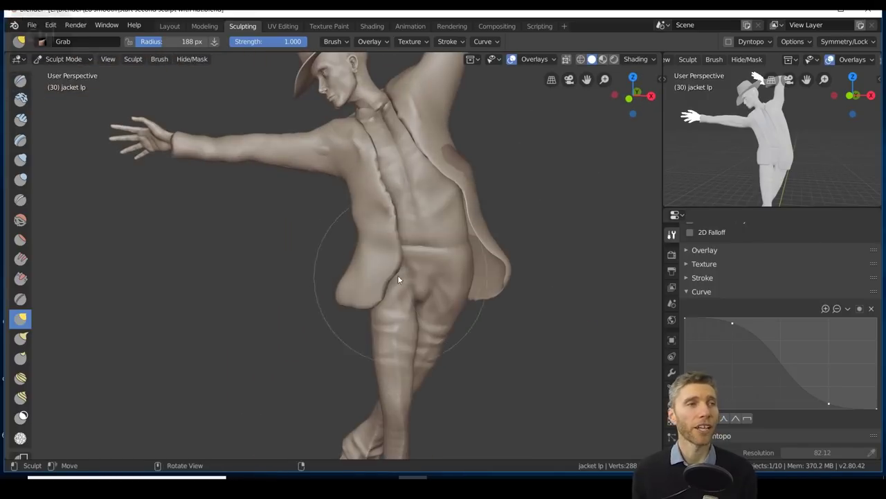
mouse_move(432, 225)
middle_mouse_down()
mouse_move(313, 235)
mouse_move(457, 276)
mouse_move(356, 159)
mouse_move(279, 167)
mouse_move(552, 159)
mouse_move(395, 265)
middle_mouse_up()
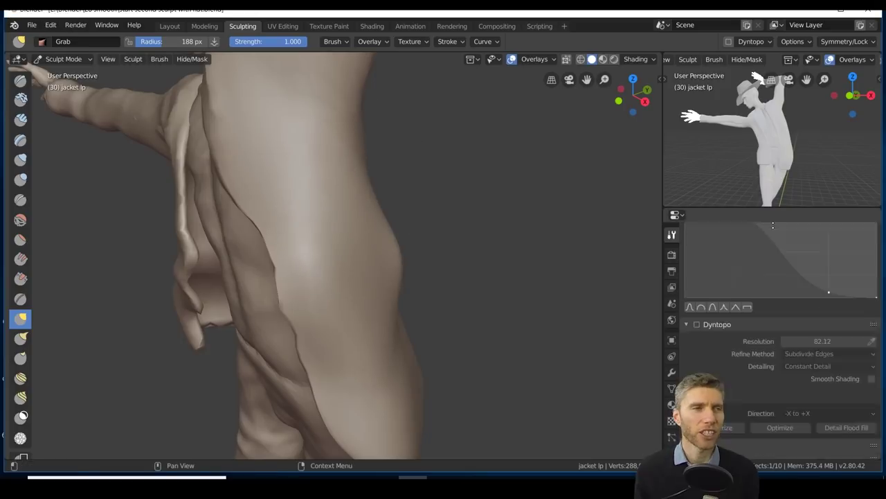
key("ctrl+z")
Enable Dyntopo on the jacket and choose the Snake Hook brush to reshape its surface.
mouse_move(393, 307)
middle_mouse_down()
mouse_move(407, 270)
mouse_move(397, 293)
mouse_move(368, 279)
mouse_move(409, 295)
mouse_move(362, 181)
mouse_move(406, 274)
mouse_move(529, 283)
mouse_move(340, 342)
middle_mouse_up()
mouse_move(235, 338)
middle_mouse_down()
mouse_move(460, 254)
mouse_move(451, 168)
mouse_move(443, 229)
mouse_move(410, 138)
mouse_move(406, 223)
mouse_move(289, 251)
mouse_move(434, 282)
mouse_move(281, 305)
middle_mouse_up()
key("ctrl+d")
scroll(362, 293, "down", 5)
scroll(396, 251, "up", 6)
key("k")
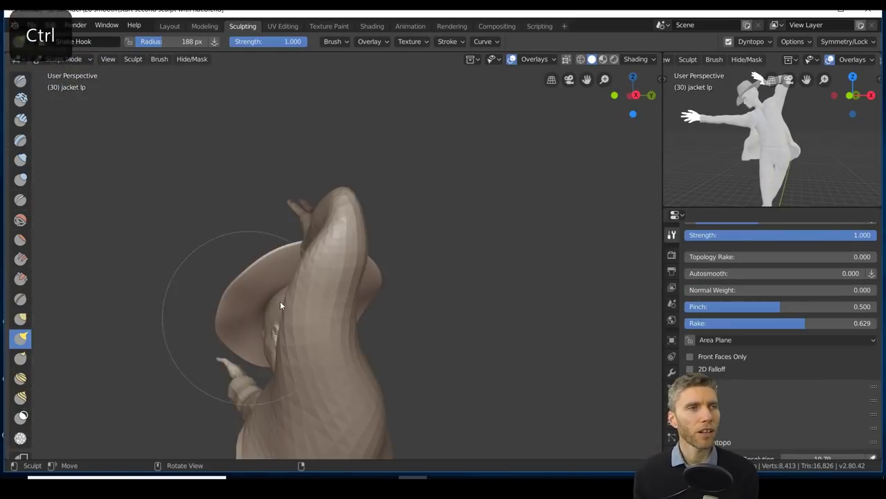
Refine the jacket with the Snake Hook brush, reducing its radius to 98 px.
scroll(362, 237, "down", 6)
scroll(381, 284, "up", 8)
key("bracketleft")
key("bracketleft")
key("bracketleft")
key("bracketleft")
key("bracketleft")
key("bracketleft")
mouse_move(327, 277)
middle_mouse_down()
mouse_move(473, 293)
mouse_move(325, 331)
mouse_move(314, 289)
mouse_move(445, 275)
mouse_move(440, 313)
mouse_move(446, 269)
mouse_move(387, 339)
middle_mouse_up()
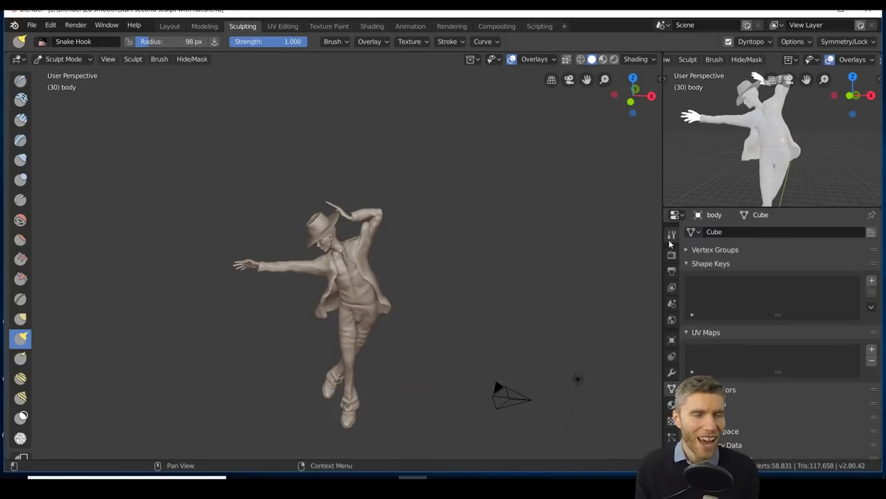
Show the brush settings for the body and fill out its trouser legs with the Inflate brush at 0.500 strength.
left_click(671, 235)
middle_click_drag(304, 298, 292, 257, "ctrl")
middle_click_drag(386, 289, 459, 291)
scroll(450, 304, "down", 5)
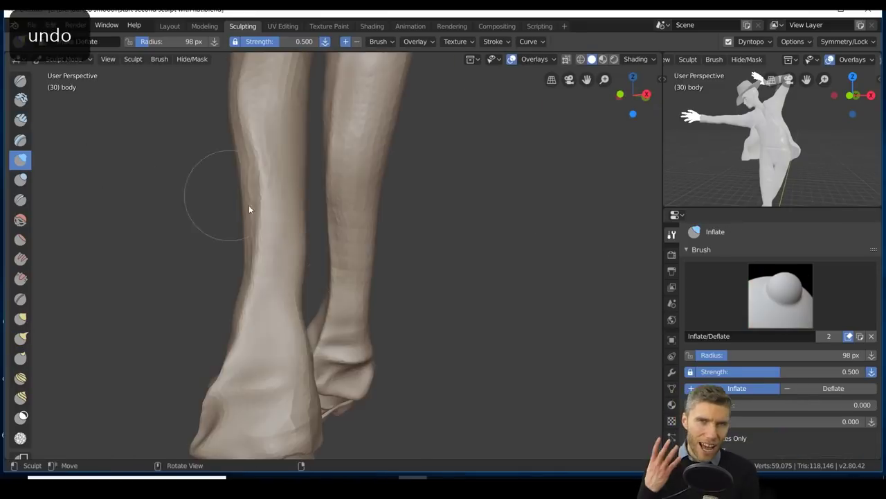
mouse_move(249, 205)
middle_mouse_down("ctrl")
mouse_move(528, 252)
mouse_move(421, 269)
mouse_move(292, 261)
mouse_move(289, 131)
middle_mouse_up("ctrl")
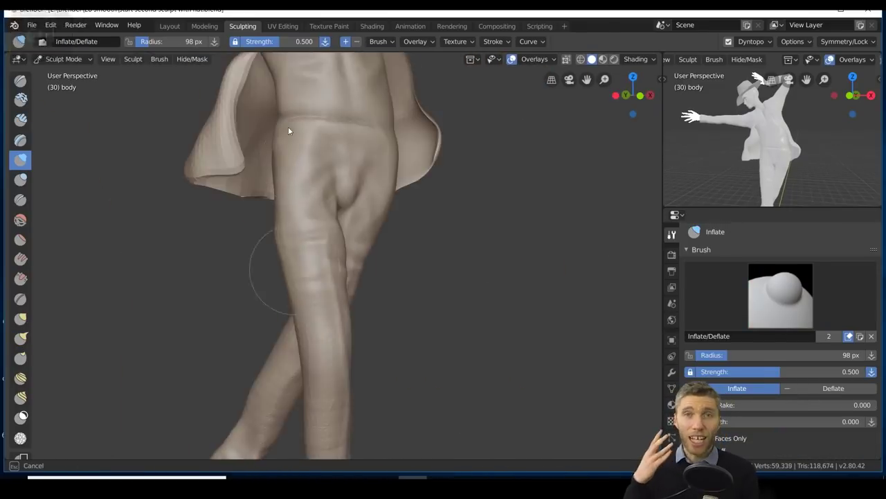
Adjust the body's hips and the shirt's neckline with the Grab and Inflate brushes.
mouse_move(460, 343)
middle_mouse_down("ctrl")
mouse_move(366, 235)
mouse_move(396, 140)
mouse_move(310, 295)
mouse_move(267, 177)
mouse_move(422, 323)
middle_mouse_up("ctrl")
key("g")
key("i")
mouse_move(466, 280)
middle_mouse_down("ctrl")
mouse_move(434, 346)
mouse_move(354, 139)
mouse_move(394, 253)
mouse_move(212, 209)
mouse_move(382, 360)
mouse_move(477, 263)
mouse_move(472, 300)
mouse_move(485, 293)
mouse_move(474, 203)
middle_mouse_up("ctrl")
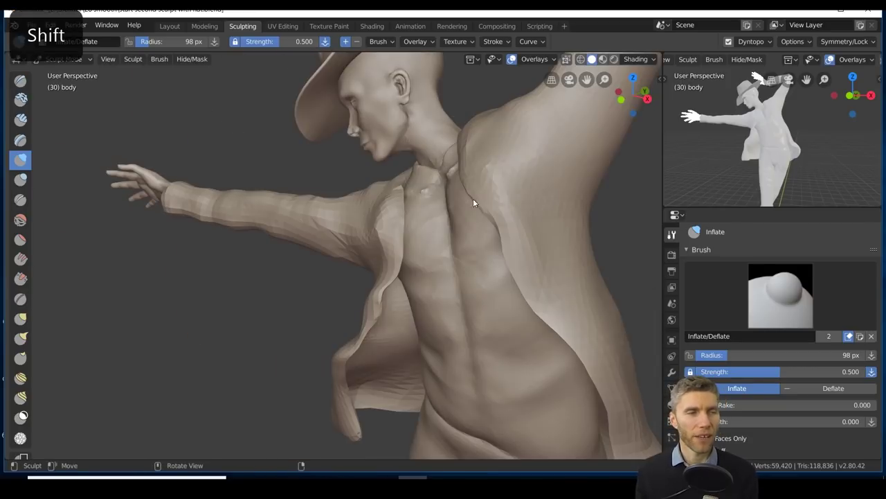
Carve diagonal fabric folds into the shirt above the waist with a 40 px Crease brush at Dyntopo resolution 20.59.
mouse_move(486, 281)
middle_mouse_down()
mouse_move(463, 217)
mouse_move(535, 119)
mouse_move(391, 282)
mouse_move(479, 312)
mouse_move(393, 210)
mouse_move(324, 206)
mouse_move(387, 300)
mouse_move(543, 145)
mouse_move(458, 258)
mouse_move(448, 294)
mouse_move(415, 293)
mouse_move(471, 257)
mouse_move(376, 376)
mouse_move(416, 360)
middle_mouse_up()
key("p")
left_click_drag(416, 360, 479, 346, "ctrl")
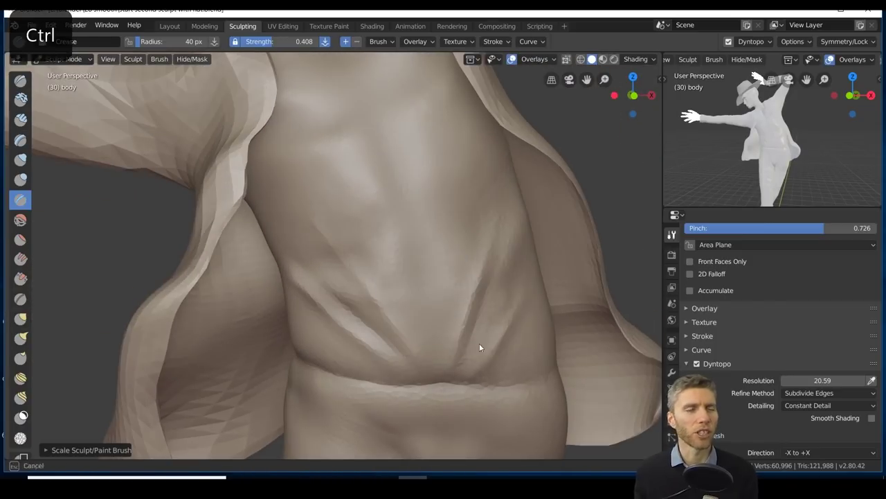
middle_click_drag(423, 285, 472, 335, "ctrl")
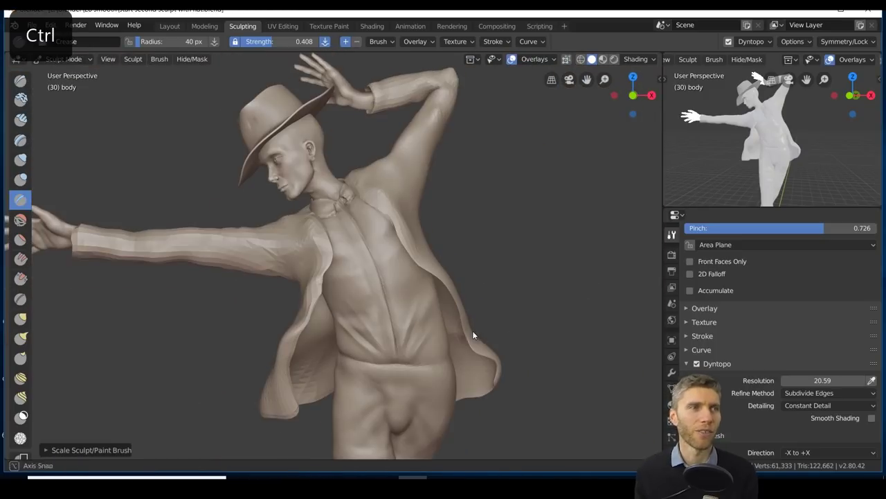
Crease the shirt's centre seam and define a waistband around the top of the trousers, smoothing the lines.
left_click_drag(431, 243, 416, 267)
mouse_move(416, 266)
middle_mouse_down()
mouse_move(385, 296)
mouse_move(405, 317)
mouse_move(287, 224)
mouse_move(538, 217)
mouse_move(489, 166)
mouse_move(518, 236)
mouse_move(510, 254)
mouse_move(516, 293)
mouse_move(408, 269)
mouse_move(382, 167)
mouse_move(466, 154)
mouse_move(481, 238)
mouse_move(439, 191)
mouse_move(427, 221)
middle_mouse_up()
left_click_drag(526, 208, 370, 210)
middle_click_drag(360, 195, 415, 194, "ctrl")
left_click_drag(353, 181, 505, 192, "shift")
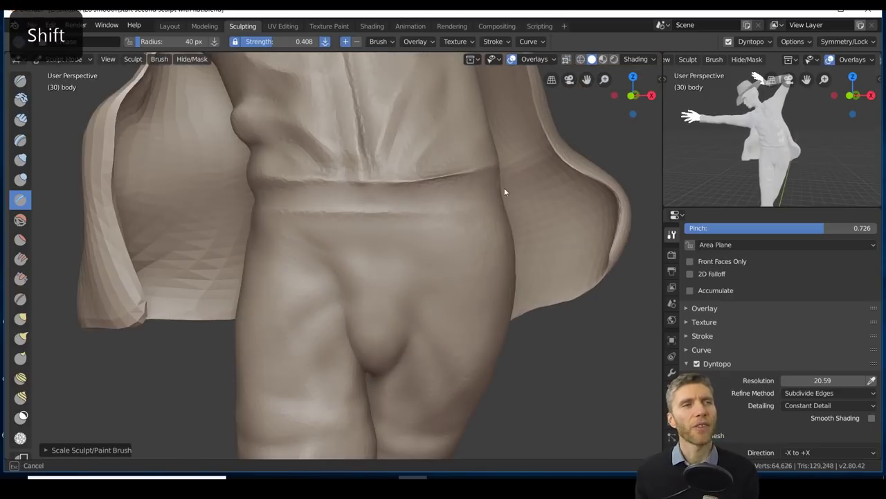
Build up a brace strap down one side of the shirt with a 30 px Clay Strips brush.
mouse_move(269, 200)
middle_mouse_down()
mouse_move(391, 182)
mouse_move(127, 192)
mouse_move(563, 250)
mouse_move(382, 245)
mouse_move(435, 310)
middle_mouse_up()
key("k")
scroll(435, 310, "up", 3)
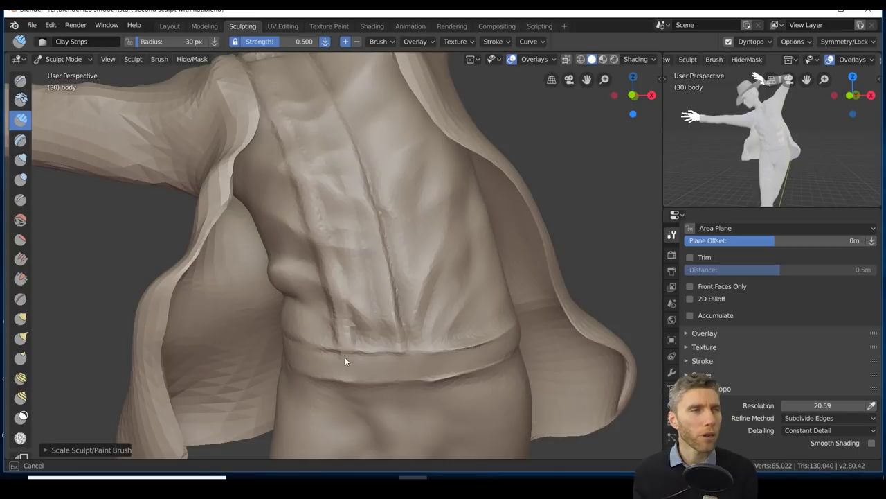
scroll(380, 188, "down", 5)
Save the project as start second sculpt with hat 2.blend and build up the second brace strap on the shirt.
key("ctrl+shift+s")
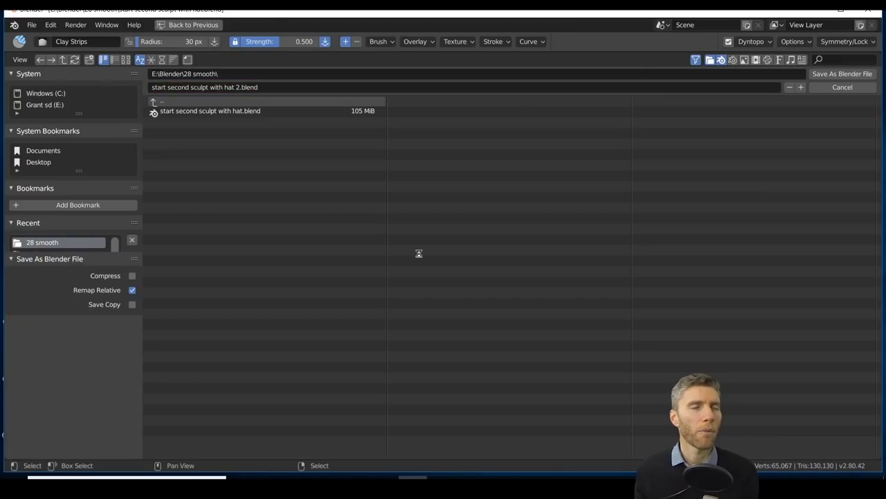
scroll(485, 240, "up", 5)
mouse_move(408, 142)
middle_mouse_down()
mouse_move(462, 289)
mouse_move(306, 145)
middle_mouse_up()
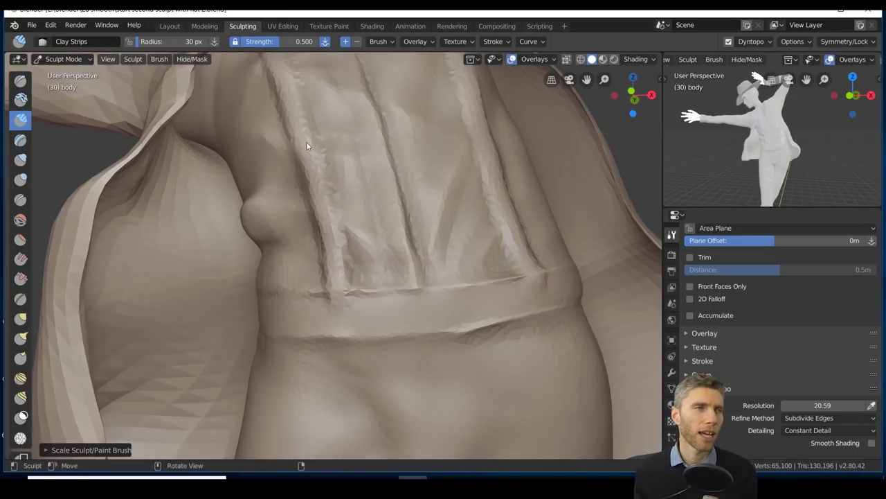
Sharpen the brace straps, waistband and shirt folds with the 40 px Crease brush at Dyntopo resolution 29.39.
mouse_move(315, 103)
middle_mouse_down()
mouse_move(398, 257)
mouse_move(353, 178)
mouse_move(383, 248)
mouse_move(428, 286)
mouse_move(222, 182)
mouse_move(386, 287)
mouse_move(469, 192)
mouse_move(432, 314)
mouse_move(484, 298)
middle_mouse_up()
key("x")
key("shift+c")
middle_click_drag(620, 307, 564, 338)
mouse_move(283, 220)
middle_mouse_down("ctrl")
mouse_move(397, 232)
mouse_move(381, 257)
mouse_move(459, 194)
mouse_move(385, 236)
mouse_move(490, 263)
middle_mouse_up("ctrl")
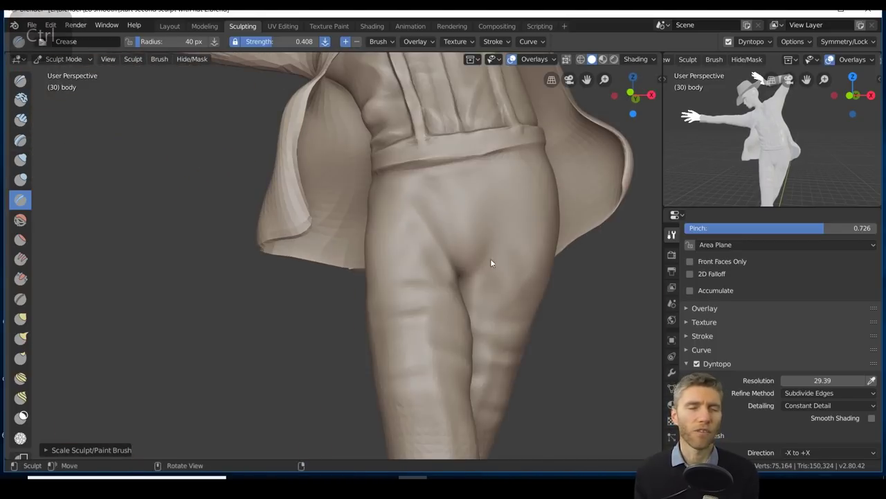
Sculpt fabric folds and shaped hems on both trouser legs with the Grab brush and a 45 px Crease brush.
mouse_move(394, 310)
middle_mouse_down("ctrl")
mouse_move(406, 332)
mouse_move(488, 211)
mouse_move(463, 224)
mouse_move(513, 235)
mouse_move(426, 292)
mouse_move(459, 133)
mouse_move(501, 228)
mouse_move(380, 158)
middle_mouse_up("ctrl")
mouse_move(457, 223)
middle_mouse_down("ctrl")
mouse_move(522, 271)
mouse_move(459, 224)
mouse_move(354, 206)
mouse_move(477, 305)
mouse_move(437, 238)
mouse_move(440, 249)
mouse_move(351, 179)
middle_mouse_up("ctrl")
key("g")
key("shift+c")
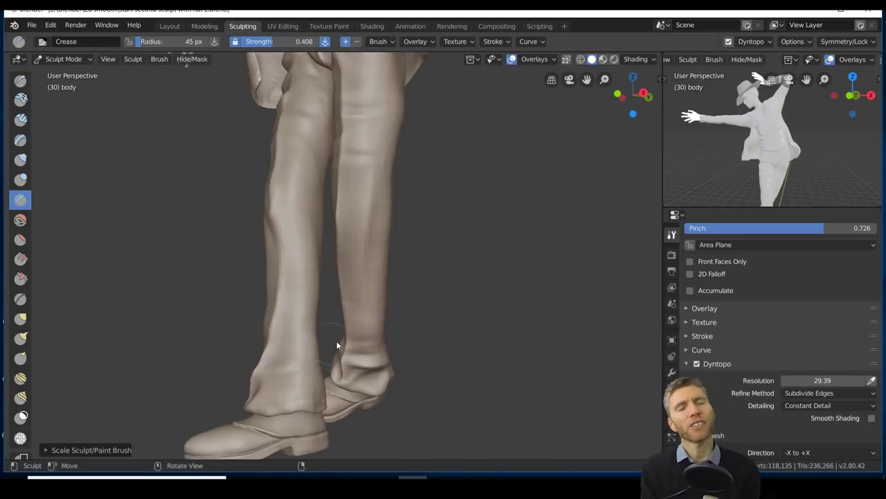
middle_click_drag(337, 344, 388, 297)
Pull out the shirt's collar points with the Snake Hook brush at an 88 px radius.
middle_click_drag(351, 142, 474, 322, "ctrl")
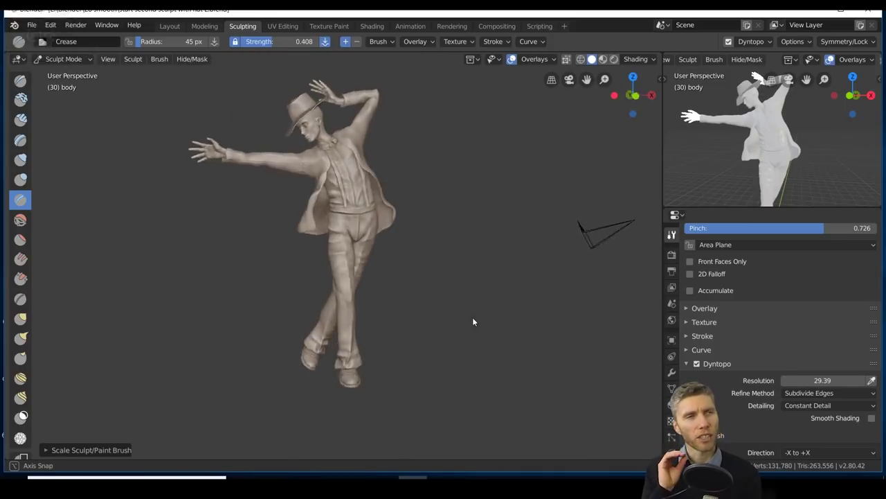
key("k")
mouse_move(490, 278)
middle_mouse_down("ctrl")
mouse_move(394, 132)
mouse_move(474, 281)
middle_mouse_up("ctrl")
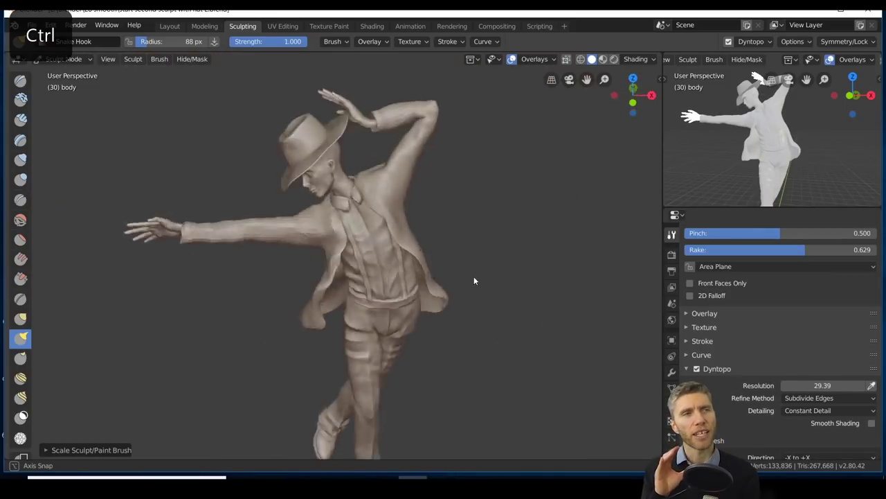
left_click(36, 29)
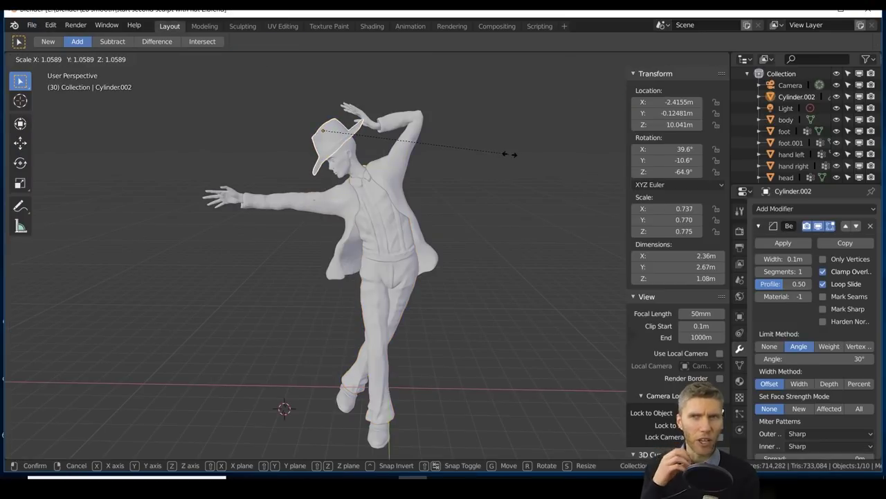
Scale the hat to 0.724, 0.757 and 0.762, rotate it -3.35° and shift it on the head.
left_click(478, 147)
scroll(478, 147, "up", 5)
key("r")
key("Return")
key("g")
left_click(611, 186)
middle_click_drag(611, 186, 445, 354)
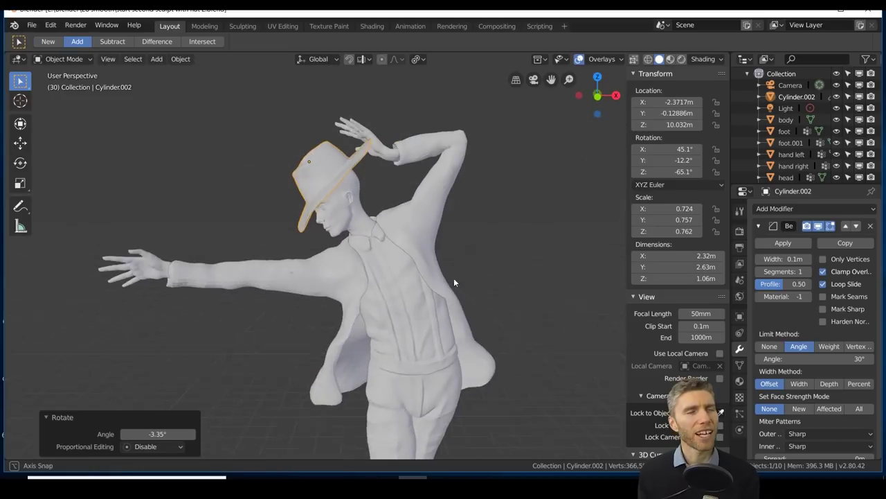
Position the hat and fit an icosphere over the back of the head as the hair base.
left_click(447, 230)
key("g")
key("g")
left_click(422, 211)
middle_click_drag(423, 211, 433, 216)
key("g")
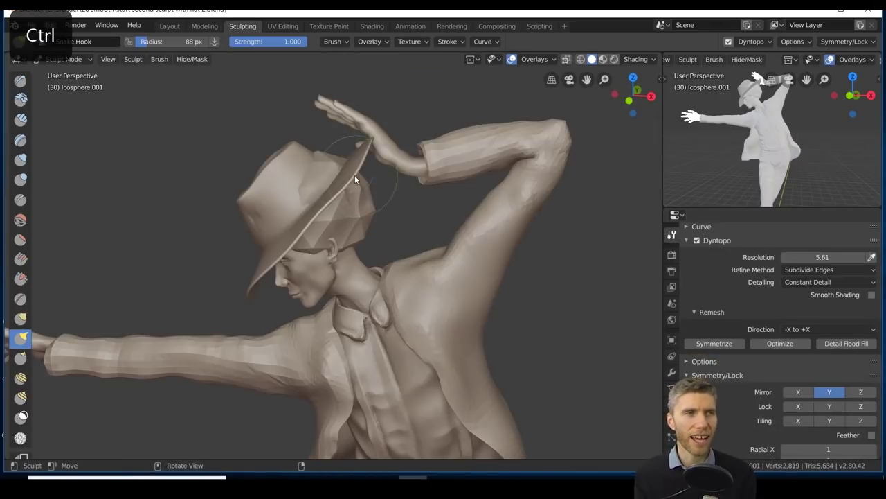
Shape the icosphere into a hair cap and pull locks over the temple with the 88 px Snake Hook brush.
mouse_move(354, 175)
middle_mouse_down("shift")
mouse_move(359, 195)
mouse_move(288, 210)
middle_mouse_up("shift")
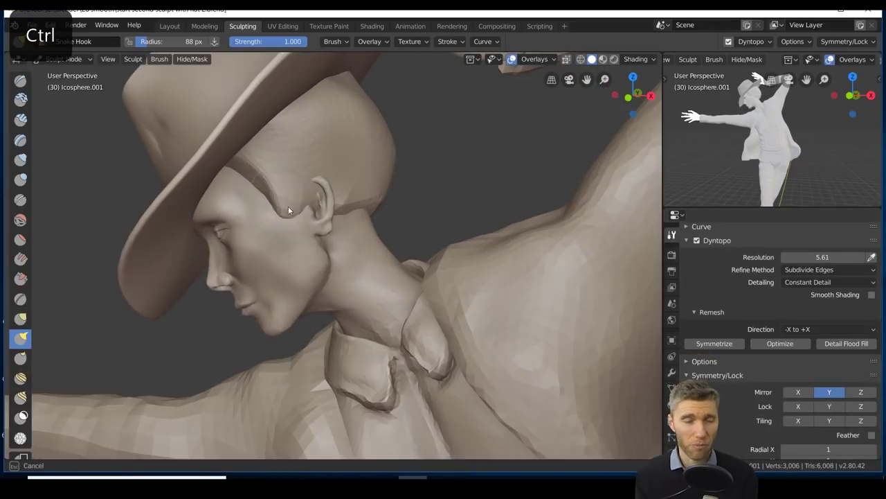
scroll(341, 205, "up", 3)
middle_click_drag(356, 220, 290, 266, "shift")
middle_click_drag(357, 334, 310, 213)
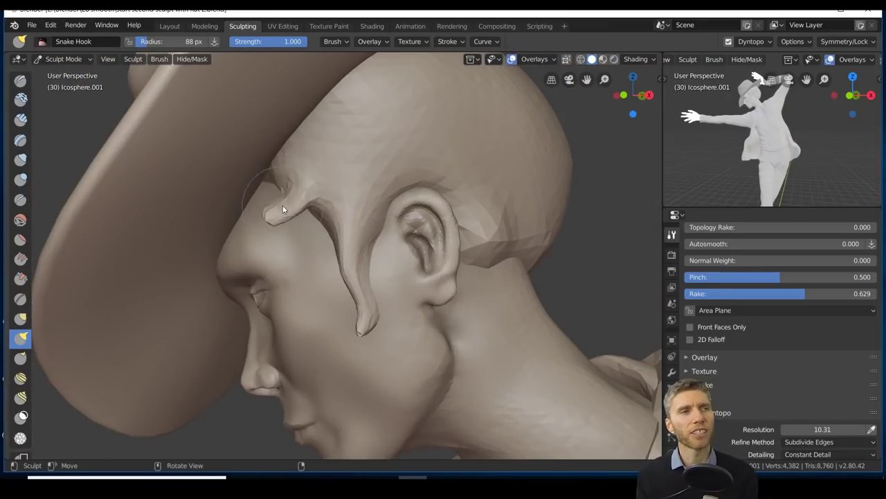
Enlarge the Snake Hook brush to 161 px and turn off Y mirroring for the hair.
scroll(422, 182, "down", 5)
key("bracketright")
key("bracketright")
key("bracketright")
key("bracketright")
key("bracketright")
key("bracketright")
mouse_move(471, 206)
middle_mouse_down()
mouse_move(343, 248)
mouse_move(277, 196)
mouse_move(480, 208)
middle_mouse_up()
scroll(453, 106, "up", 3)
middle_click_drag(453, 106, 487, 161, "shift")
scroll(381, 197, "up", 3)
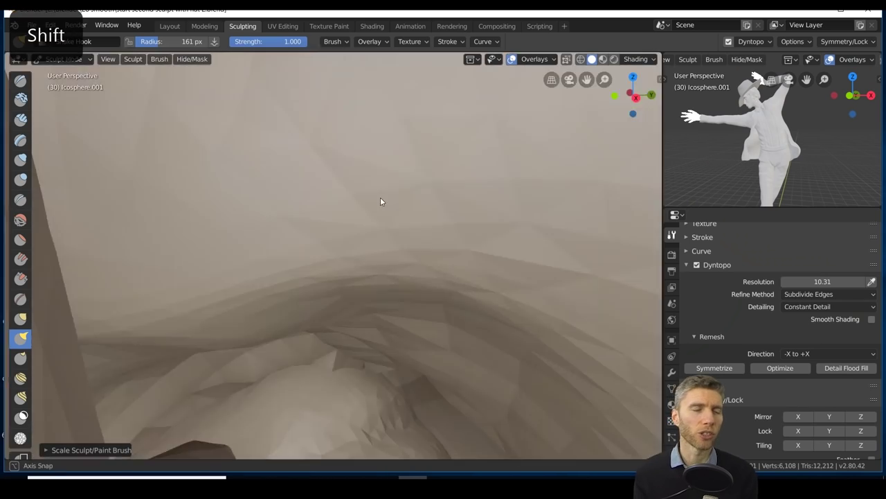
Pull hair locks down around the ear with Snake Hook, turn off Dyntopo and open the brush options.
scroll(473, 205, "down", 8)
middle_click_drag(474, 204, 319, 145, "ctrl")
left_click_drag(319, 144, 227, 331)
middle_click_drag(227, 331, 311, 348, "shift")
left_click(418, 41)
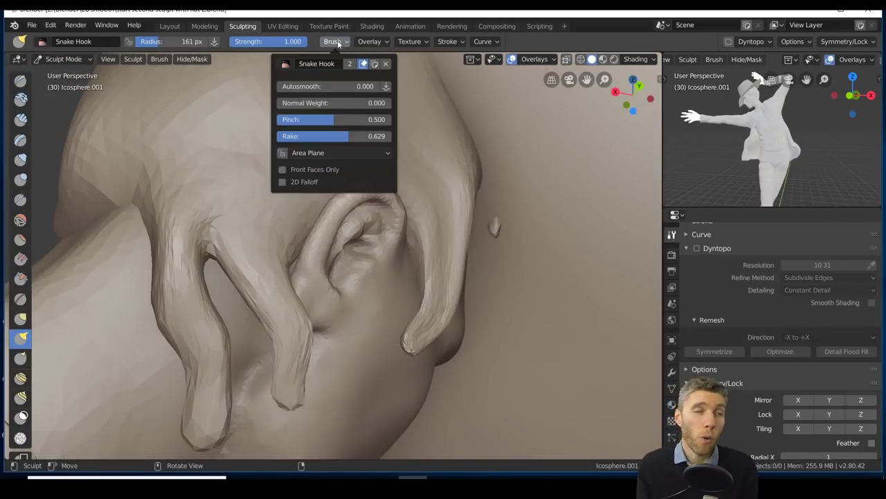
Reshape the hair locks around the ear and nape with Snake Hook, using Dyntopo at resolution 13.21.
left_click_drag(285, 346, 267, 312)
mouse_move(267, 311)
middle_mouse_down("shift")
mouse_move(307, 326)
mouse_move(396, 319)
mouse_move(331, 208)
mouse_move(358, 343)
middle_mouse_up("shift")
left_click_drag(359, 343, 419, 334)
mouse_move(419, 334)
middle_mouse_down("shift")
mouse_move(389, 191)
mouse_move(133, 352)
mouse_move(355, 232)
mouse_move(365, 335)
mouse_move(360, 257)
mouse_move(416, 228)
middle_mouse_up("shift")
left_click_drag(416, 229, 479, 248)
middle_click_drag(480, 248, 270, 320)
left_click_drag(270, 320, 304, 374)
mouse_move(304, 374)
middle_mouse_down("shift")
mouse_move(356, 282)
mouse_move(468, 278)
mouse_move(416, 228)
middle_mouse_up("shift")
mouse_move(415, 229)
middle_mouse_down("shift")
mouse_move(321, 313)
mouse_move(256, 212)
mouse_move(372, 210)
middle_mouse_up("shift")
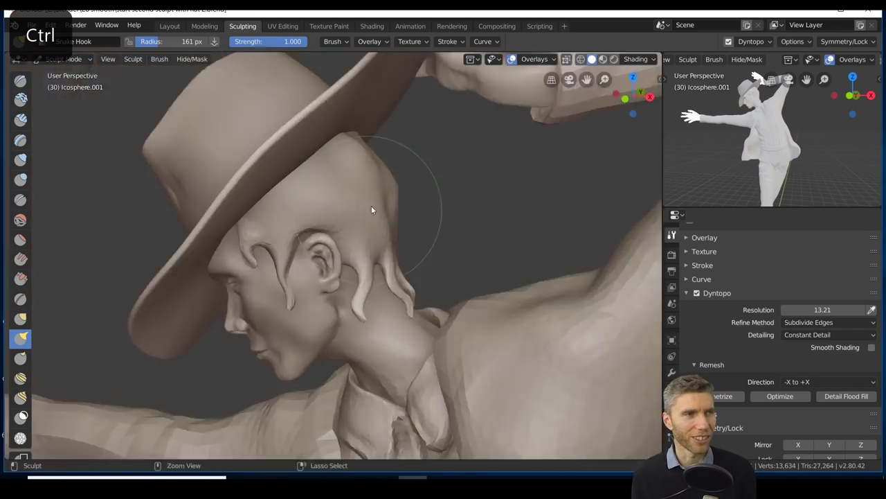
Draw more locks outward from the back of the hair with the 161 px Snake Hook brush.
left_click_drag(372, 210, 419, 186)
mouse_move(419, 186)
middle_mouse_down("ctrl")
mouse_move(447, 265)
mouse_move(410, 206)
mouse_move(360, 236)
middle_mouse_up("ctrl")
left_click_drag(360, 235, 336, 252)
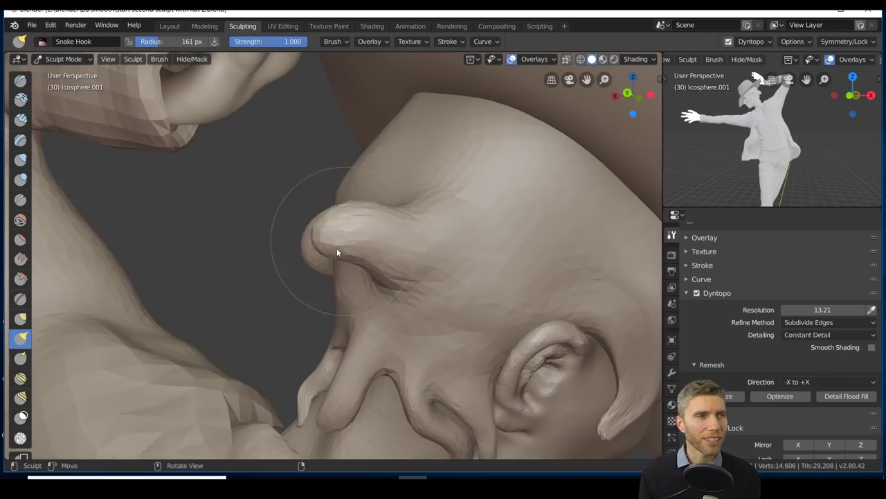
middle_click_drag(324, 286, 308, 305, "shift")
mouse_move(409, 352)
middle_mouse_down()
mouse_move(254, 214)
mouse_move(379, 249)
mouse_move(401, 234)
mouse_move(446, 255)
mouse_move(436, 267)
mouse_move(302, 302)
mouse_move(346, 300)
mouse_move(476, 329)
mouse_move(359, 270)
mouse_move(223, 183)
middle_mouse_up()
Thicken the hair locks with the Inflate brush and carve grooves between them with a 65 px Crease brush.
key("i")
key("shift+c")
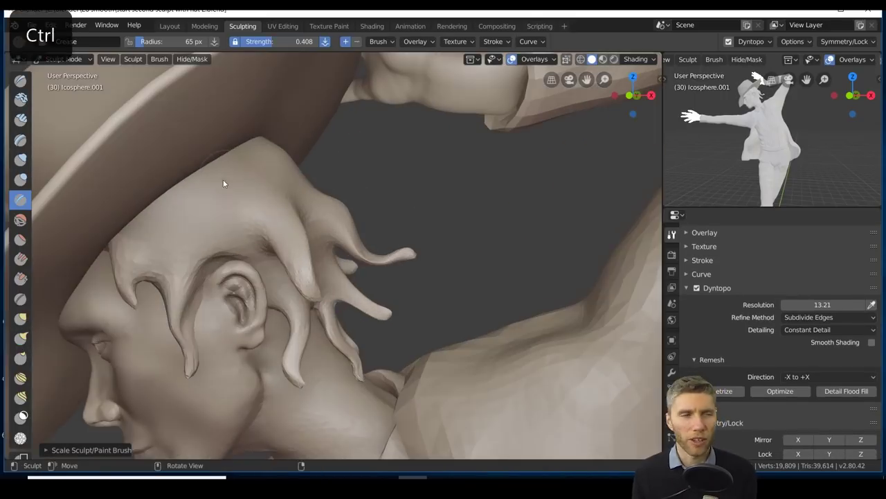
mouse_move(280, 286)
middle_mouse_down("ctrl")
mouse_move(385, 273)
mouse_move(371, 237)
middle_mouse_up("ctrl")
scroll(309, 362, "up", 3)
Pull layered pointed spikes out of the back of the hair with a 73 px Snake Hook brush.
key("k")
mouse_move(308, 362)
middle_mouse_down("shift")
mouse_move(406, 200)
mouse_move(427, 193)
mouse_move(444, 341)
middle_mouse_up("shift")
mouse_move(361, 292)
middle_mouse_down("ctrl")
mouse_move(346, 345)
mouse_move(396, 204)
mouse_move(367, 289)
mouse_move(279, 186)
mouse_move(563, 327)
mouse_move(316, 226)
mouse_move(465, 326)
mouse_move(362, 280)
mouse_move(422, 158)
mouse_move(398, 215)
mouse_move(257, 226)
mouse_move(431, 304)
middle_mouse_up("ctrl")
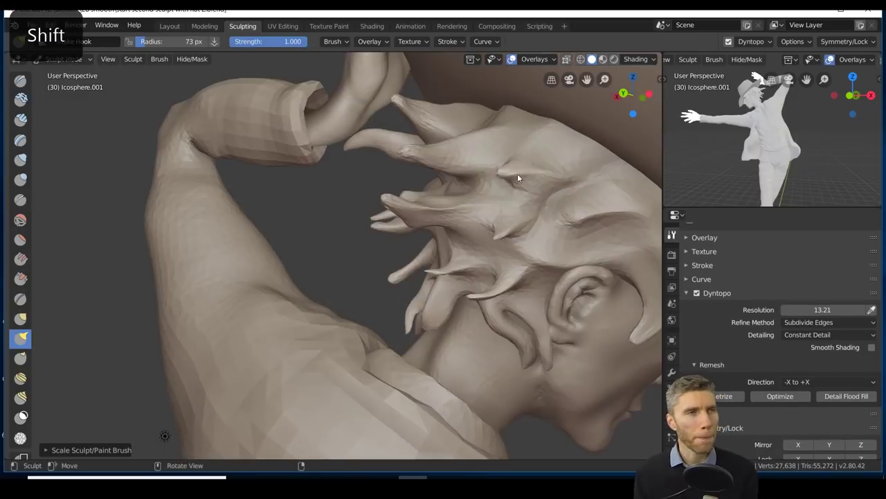
Crease strand lines along the hair spikes, raising Dyntopo resolution to 20.81 and reducing the brush to 46 px.
middle_click_drag(518, 173, 467, 129, "ctrl")
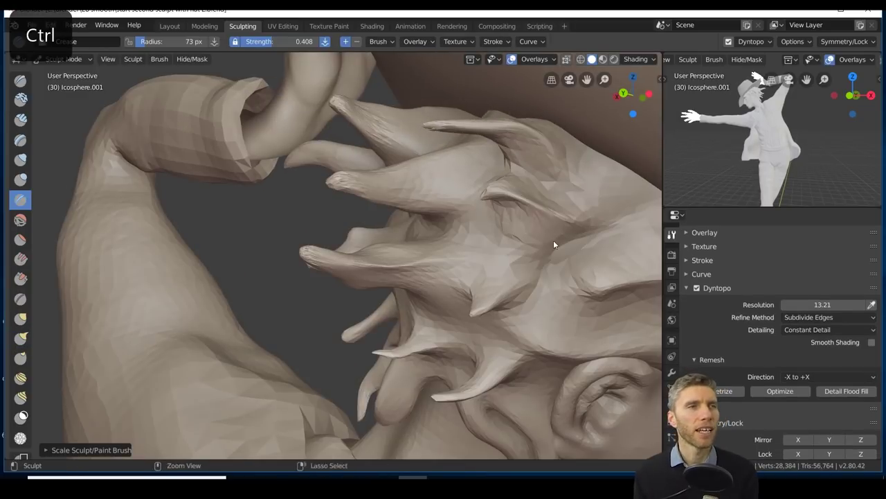
middle_click_drag(553, 244, 540, 277, "ctrl")
mouse_move(358, 270)
middle_mouse_down("ctrl")
mouse_move(337, 183)
mouse_move(337, 232)
mouse_move(311, 172)
mouse_move(376, 294)
mouse_move(264, 228)
middle_mouse_up("ctrl")
mouse_move(189, 170)
middle_mouse_down()
mouse_move(419, 306)
mouse_move(266, 263)
mouse_move(294, 199)
mouse_move(286, 183)
middle_mouse_up()
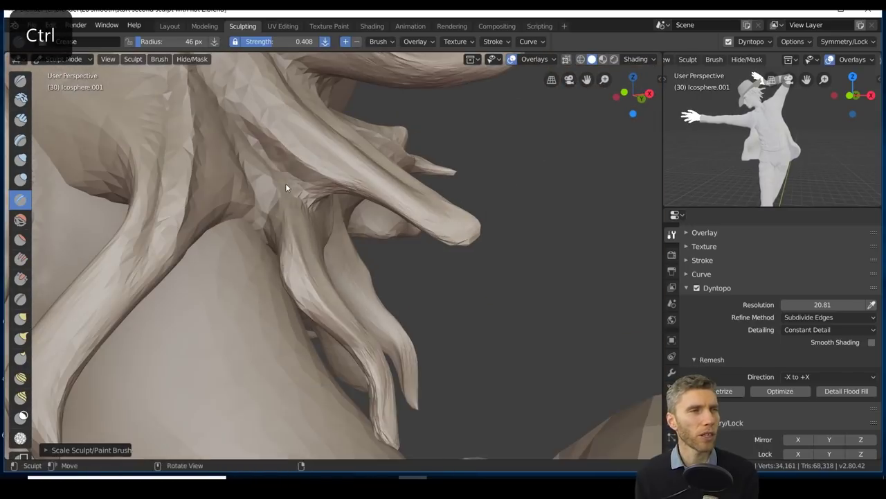
mouse_move(327, 306)
middle_mouse_down("ctrl")
mouse_move(264, 189)
mouse_move(281, 93)
middle_mouse_up("ctrl")
mouse_move(123, 133)
middle_mouse_down("ctrl")
mouse_move(425, 317)
mouse_move(158, 228)
mouse_move(159, 277)
mouse_move(121, 163)
mouse_move(324, 359)
mouse_move(490, 241)
mouse_move(323, 211)
mouse_move(491, 300)
mouse_move(352, 302)
mouse_move(504, 277)
middle_mouse_up("ctrl")
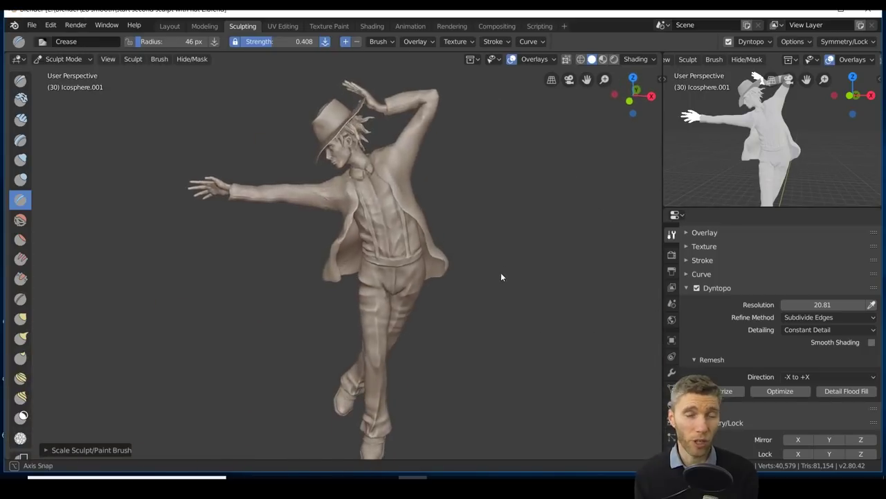
Refine the left wrist where it enters the jacket sleeve with the 138 px Inflate brush.
scroll(525, 320, "up", 4)
mouse_move(519, 309)
middle_mouse_down()
mouse_move(306, 221)
mouse_move(372, 189)
mouse_move(392, 232)
mouse_move(499, 258)
mouse_move(343, 242)
mouse_move(430, 202)
middle_mouse_up()
key("k")
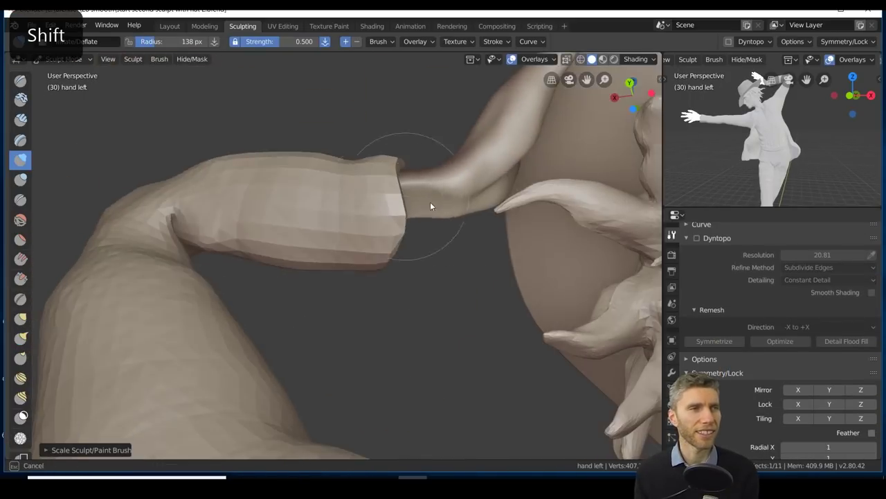
key("ctrl+Page_Up")
key("ctrl+Page_Up")
key("ctrl+Page_Down")
left_click(290, 59)
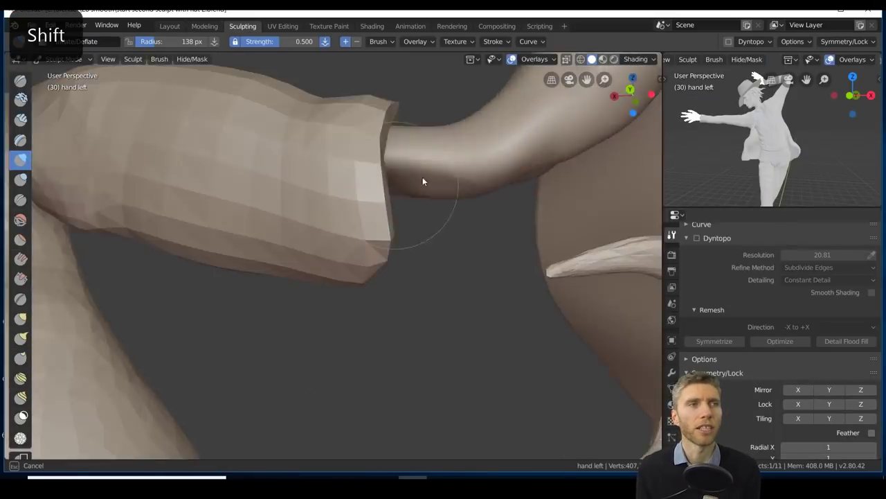
Adjust the jacket's sleeve cuff around the wrist with the Grab brush and the 51 px Inflate brush.
mouse_move(423, 177)
middle_mouse_down("ctrl")
mouse_move(507, 227)
mouse_move(410, 263)
mouse_move(429, 293)
mouse_move(376, 203)
mouse_move(488, 293)
mouse_move(514, 214)
mouse_move(461, 302)
mouse_move(436, 228)
mouse_move(390, 199)
mouse_move(396, 238)
mouse_move(501, 346)
mouse_move(491, 293)
mouse_move(538, 354)
mouse_move(475, 301)
mouse_move(453, 212)
middle_mouse_up("ctrl")
key("g")
key("i")
key("bracketleft")
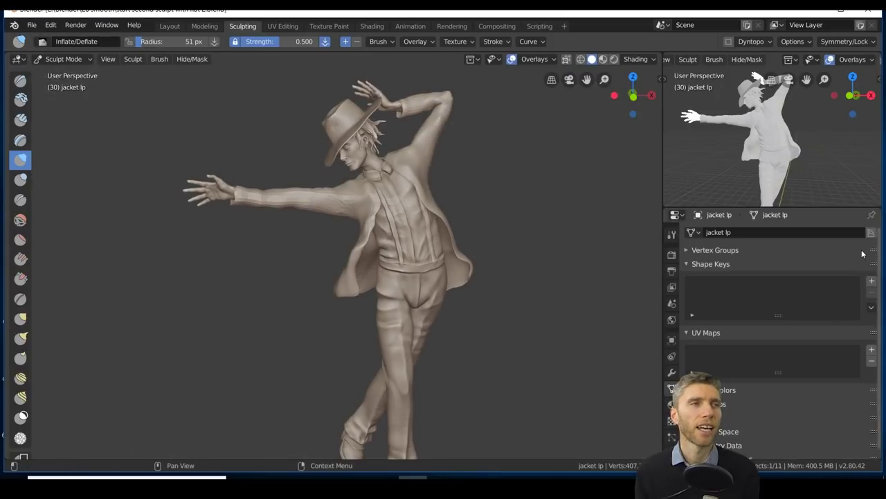
Add a plane, scale it to 0.179 and place it on the chest below the collar as the start of a tie.
key("ctrl+Page_Up")
key("ctrl+Page_Up")
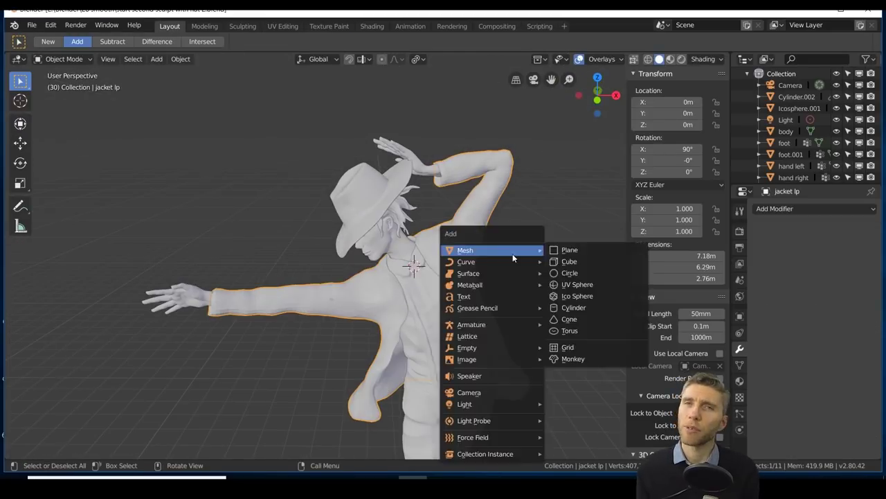
left_click(569, 249)
key("s")
key("Return")
key("g")
key("Return")
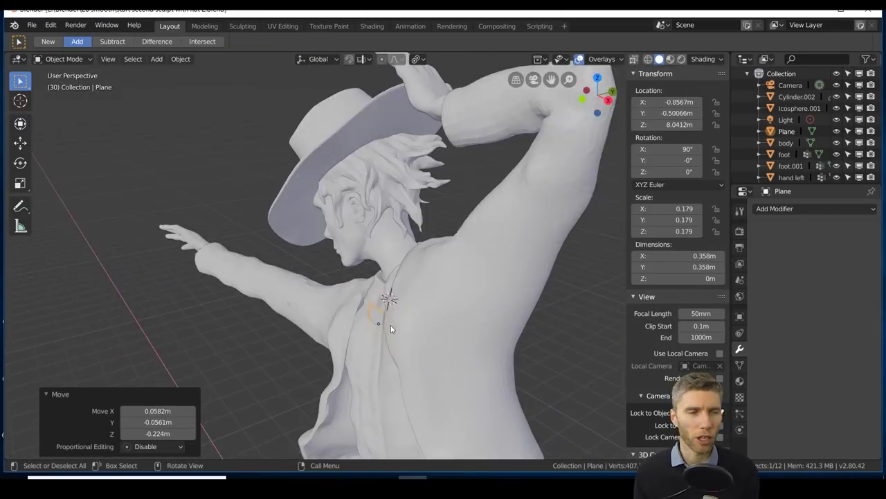
Resize and rotate the plane's edges and extrude them into a narrow segmented tie strip running down the chest.
key("Tab")
key("s")
key("Return")
key("r")
left_click(544, 298)
middle_click_drag(543, 298, 365, 271)
key("e")
left_click(457, 325)
scroll(366, 270, "down", 3)
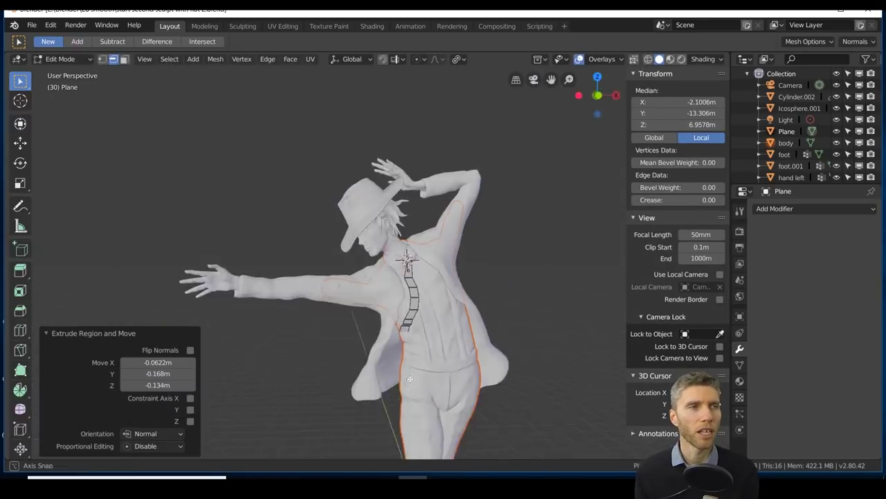
scroll(497, 267, "up", 3)
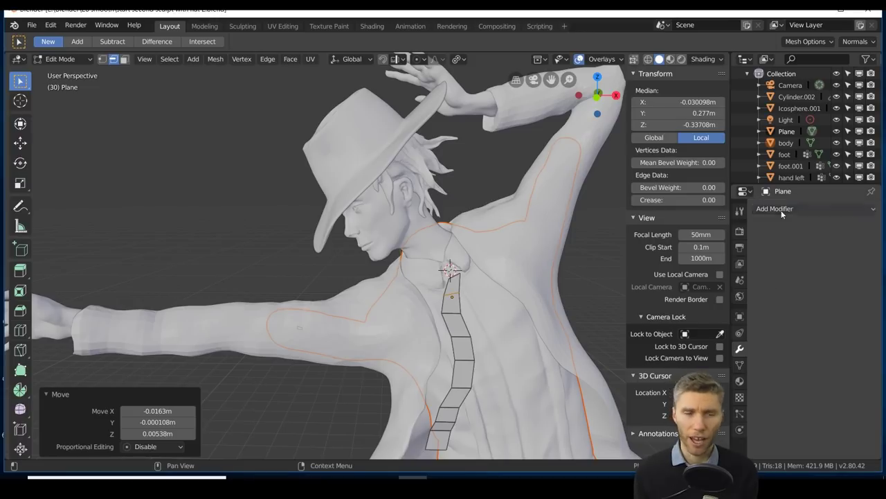
Give the tie strip a Solidify modifier with 0.32 m thickness and a Catmull-Clark Subdivision Surface modifier.
left_click(781, 209)
left_click(654, 382)
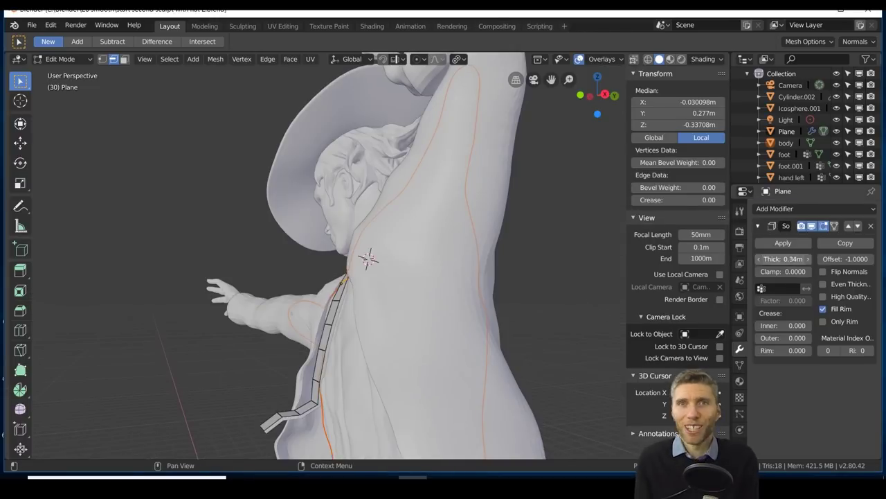
left_click(781, 209)
left_click(655, 393)
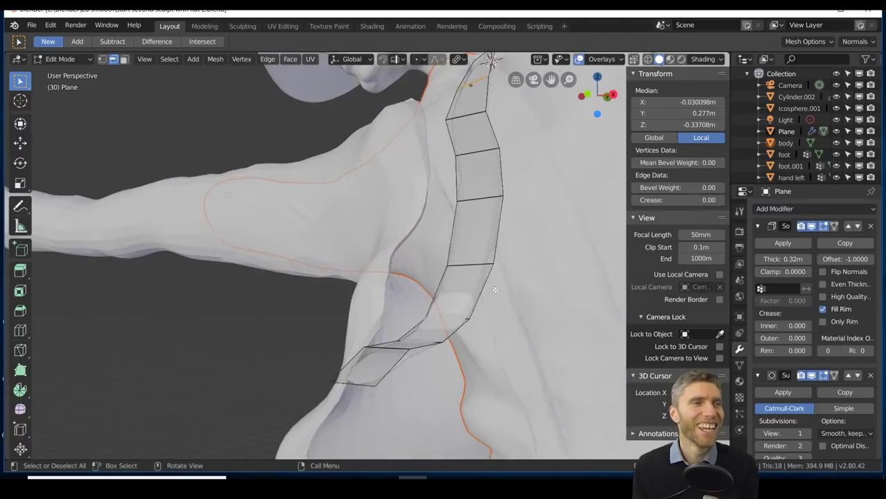
middle_click_drag(496, 289, 444, 333)
scroll(443, 332, "down", 2)
key("r")
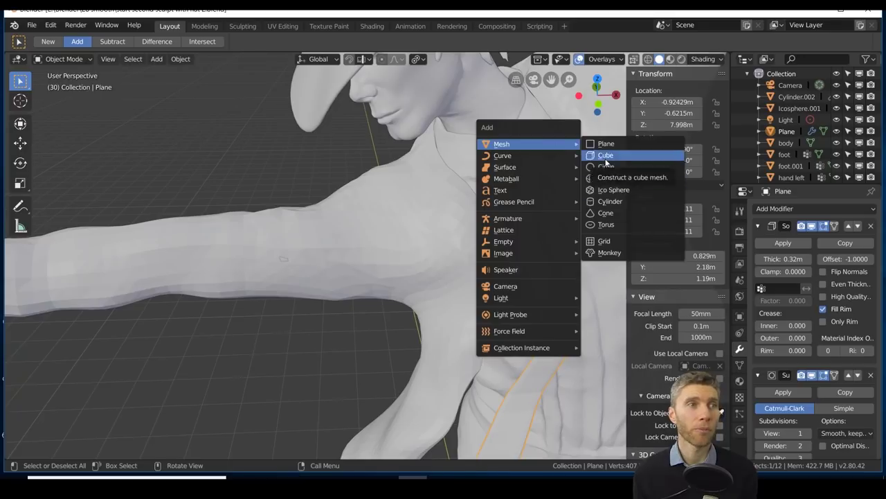
Add a cube at the collar and sculpt it into the tie knot with the 96 px Snake Hook brush at Dyntopo resolution 0.56.
left_click(606, 145)
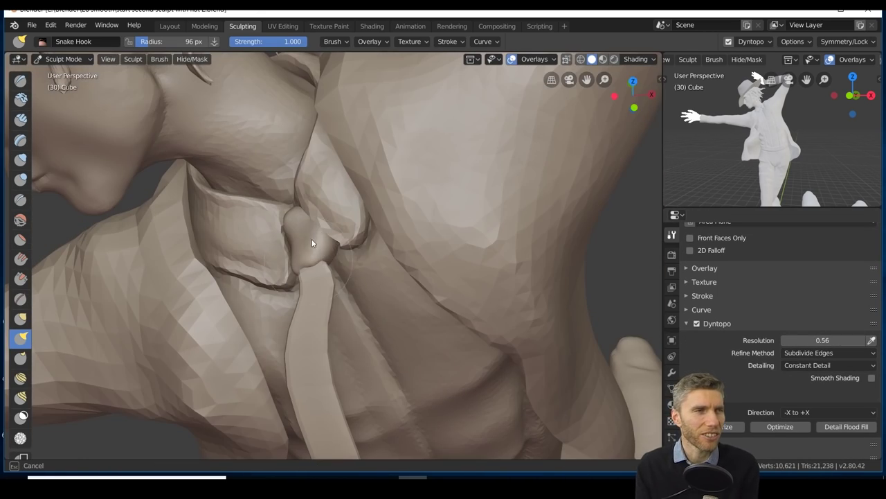
mouse_move(312, 243)
middle_mouse_down()
mouse_move(405, 178)
mouse_move(424, 216)
mouse_move(354, 189)
mouse_move(373, 192)
mouse_move(411, 162)
mouse_move(340, 174)
mouse_move(472, 166)
mouse_move(469, 111)
mouse_move(407, 160)
middle_mouse_up()
scroll(431, 298, "down", 5)
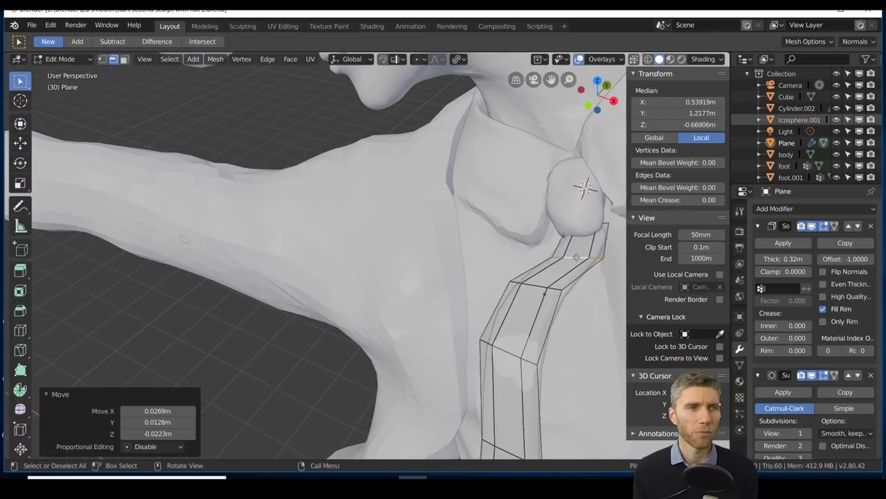
Finish fitting the tie's upper end under the knot and save the file.
scroll(457, 277, "down", 5)
key("Tab")
middle_click_drag(443, 277, 468, 276)
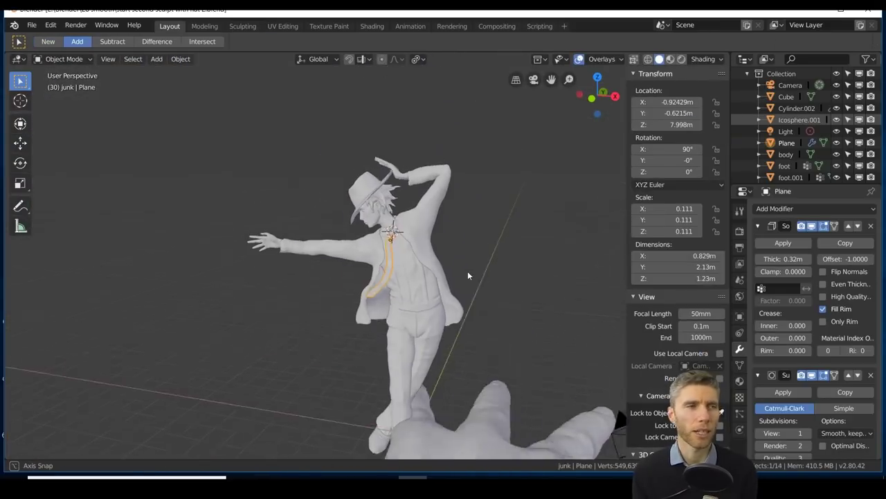
left_click(32, 25)
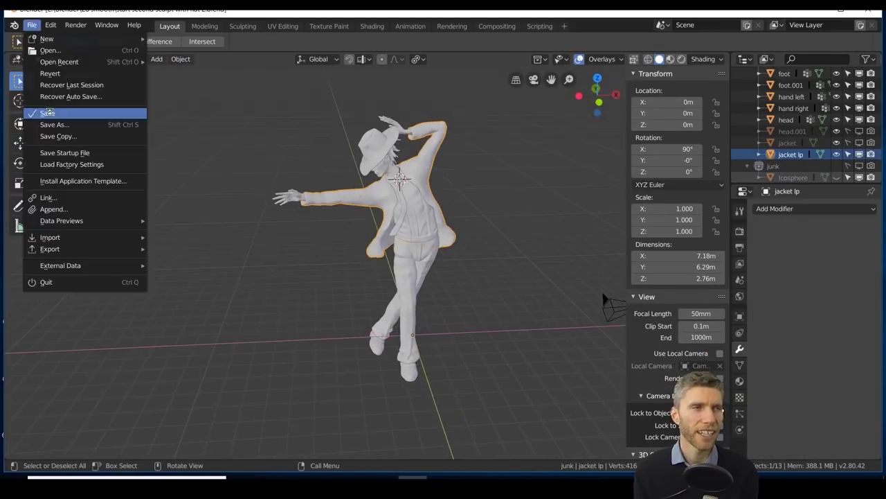
middle_click_drag(464, 201, 495, 196)
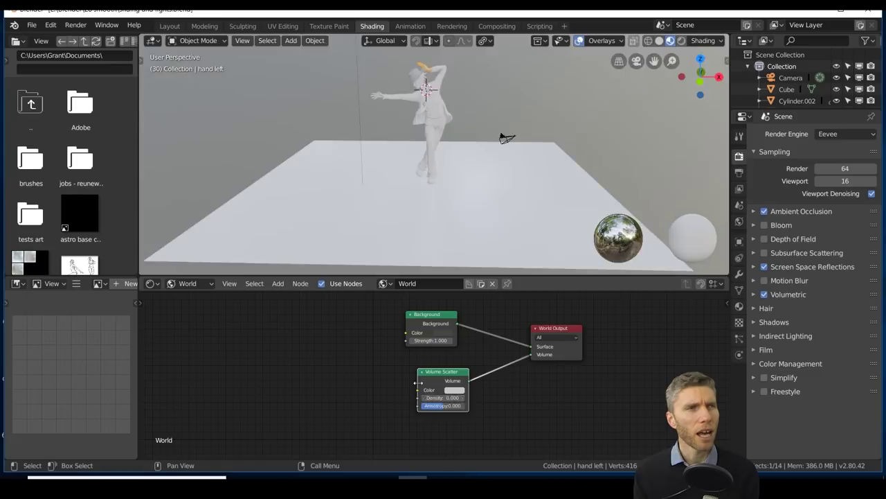
Add a Voronoi Texture node to the world shader and link it to the Volume Scatter node's Density.
key("shift+a")
mouse_move(367, 389)
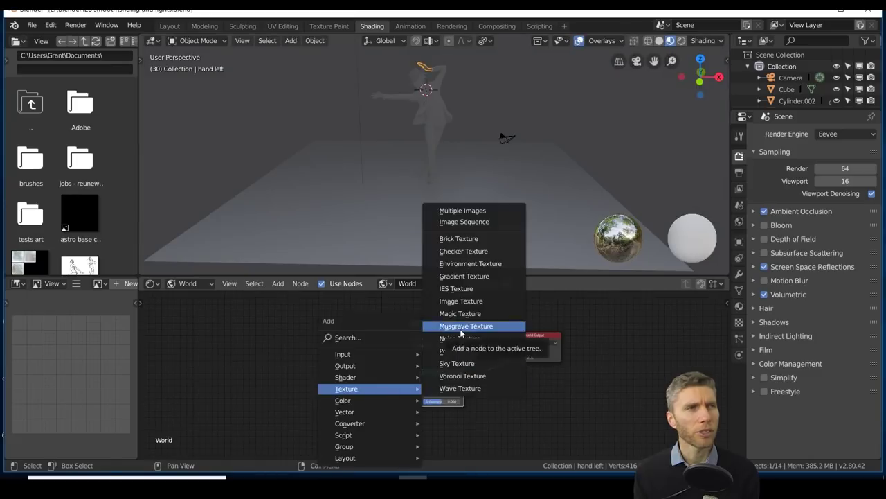
left_click_drag(418, 400, 420, 395)
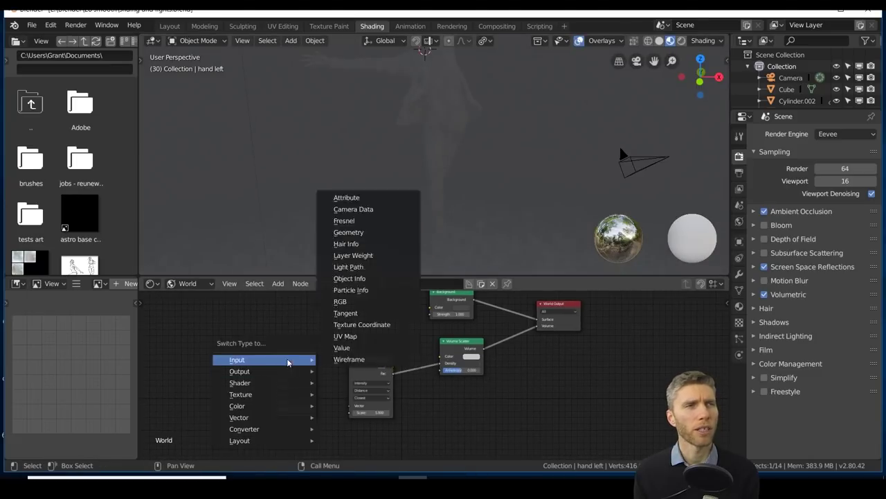
key("Escape")
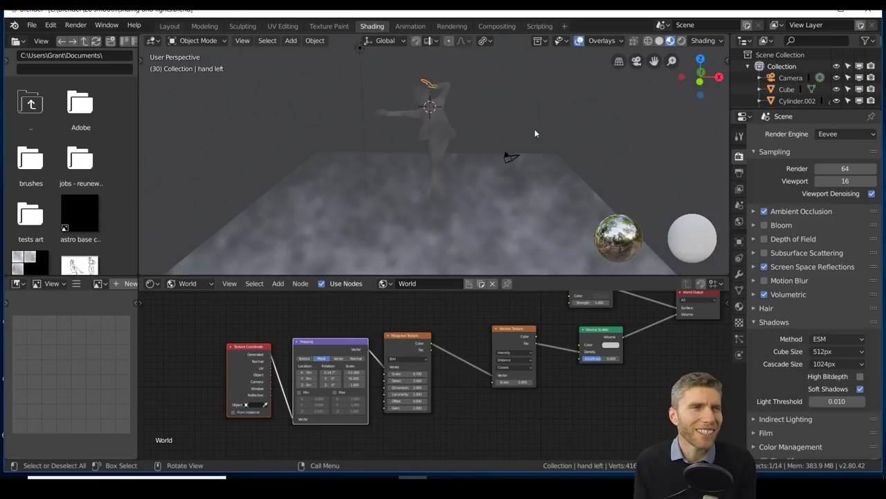
Turn the scene light into a spotlight aimed down at the dancing figure.
left_click(827, 183)
middle_click_drag(595, 194, 824, 208)
middle_click_drag(552, 186, 686, 174)
left_click(739, 156)
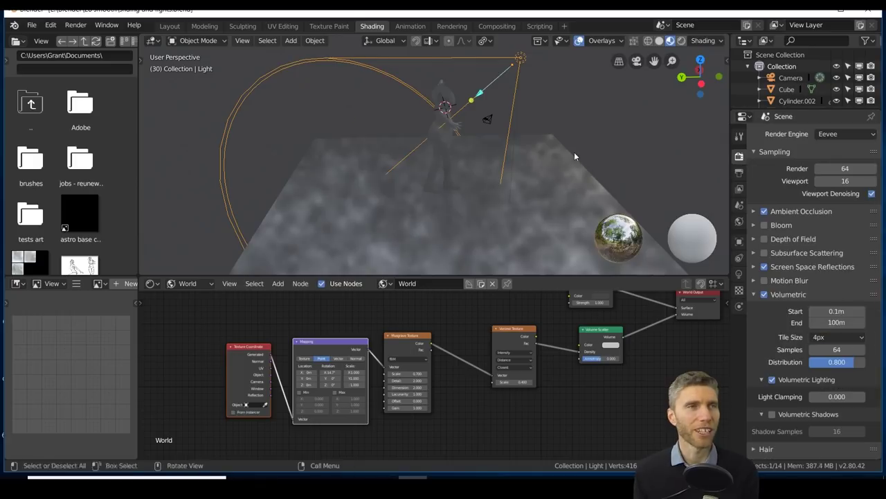
Turn off volumetric rendering while adjusting the spotlight around the figure, and save the file.
middle_click_drag(575, 157, 693, 166)
left_click(765, 294)
middle_click_drag(464, 168, 623, 153)
left_click(739, 290)
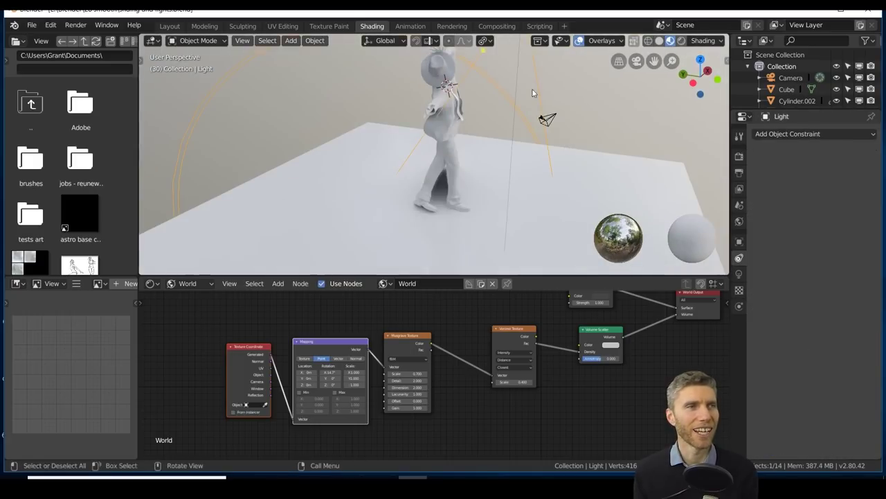
left_click(739, 274)
middle_click_drag(496, 206, 554, 229)
middle_click_drag(574, 296, 561, 319)
left_click(32, 25)
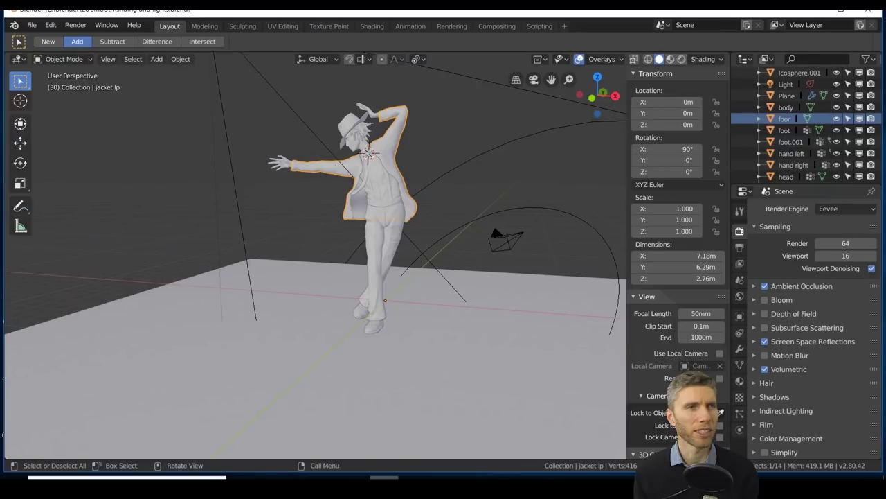
Inspect the jacket's sleeve and underarm mesh in Sculpt Mode and Edit Mode for overlapping or faulty geometry.
scroll(437, 233, "up", 3)
middle_click_drag(437, 233, 448, 263, "ctrl")
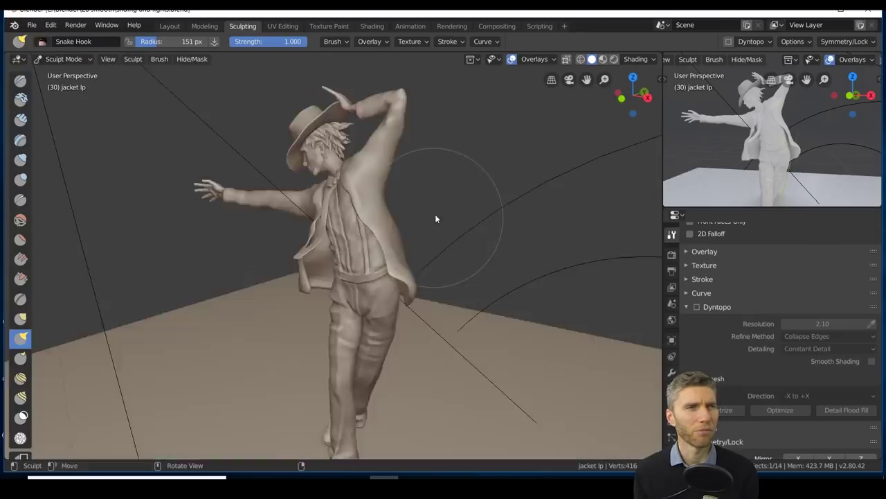
scroll(435, 214, "up", 4)
mouse_move(351, 158)
middle_mouse_down()
mouse_move(501, 252)
mouse_move(418, 235)
mouse_move(469, 212)
mouse_move(399, 159)
mouse_move(476, 348)
mouse_move(372, 215)
mouse_move(283, 279)
mouse_move(289, 292)
mouse_move(466, 259)
middle_mouse_up()
key("ctrl+z")
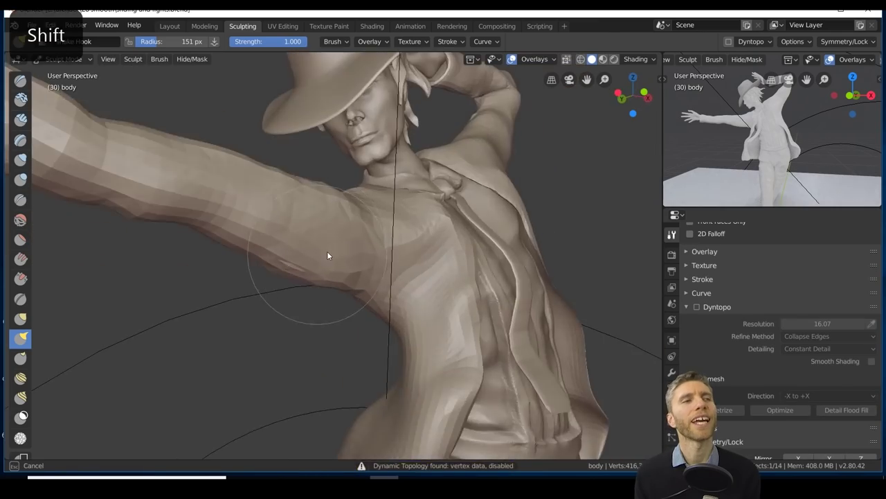
mouse_move(326, 254)
middle_mouse_down("ctrl")
mouse_move(360, 210)
mouse_move(279, 210)
mouse_move(408, 288)
middle_mouse_up("ctrl")
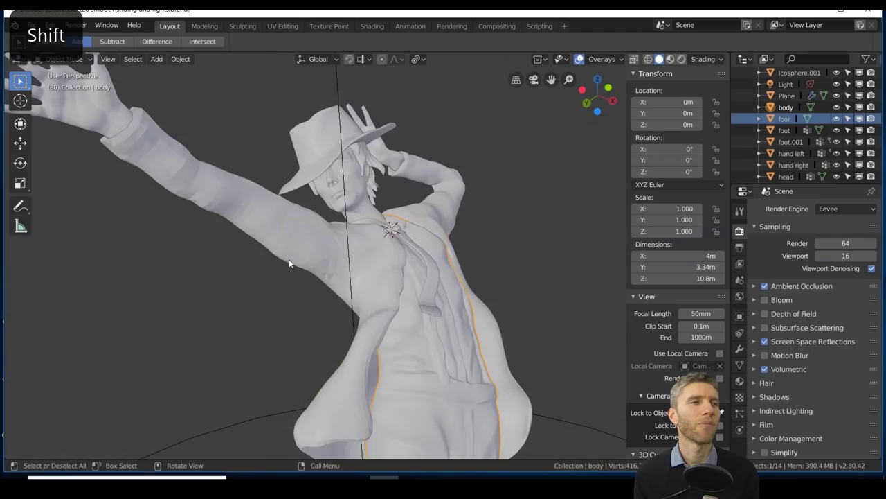
middle_click_drag(289, 259, 442, 273, "ctrl")
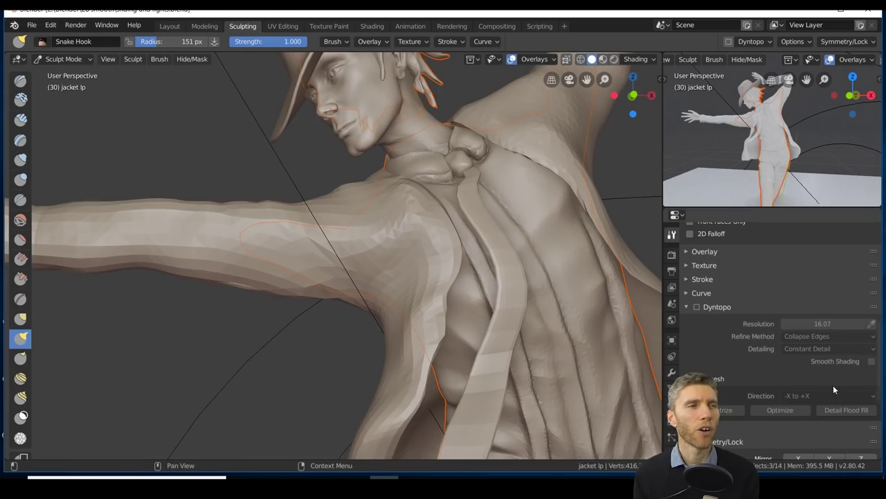
scroll(834, 389, "up", 3)
middle_click_drag(279, 269, 279, 307, "ctrl")
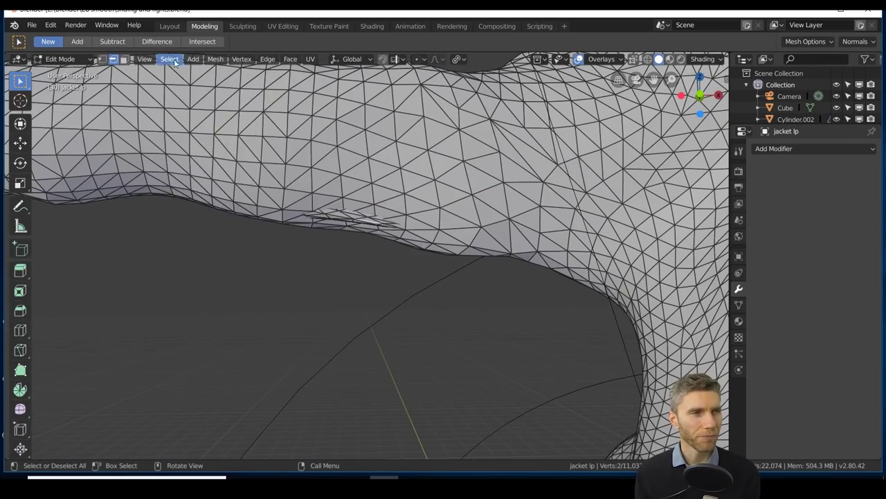
left_click(170, 59)
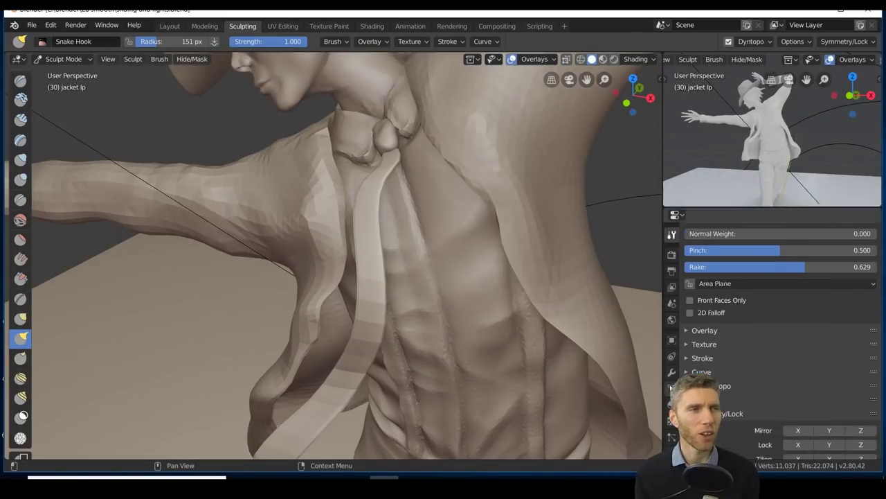
Set the jacket's Dyntopo resolution to 20.88 with Constant Detail and size the SculptDraw brush to 28 px.
left_click(672, 388)
left_click(689, 305, "ctrl")
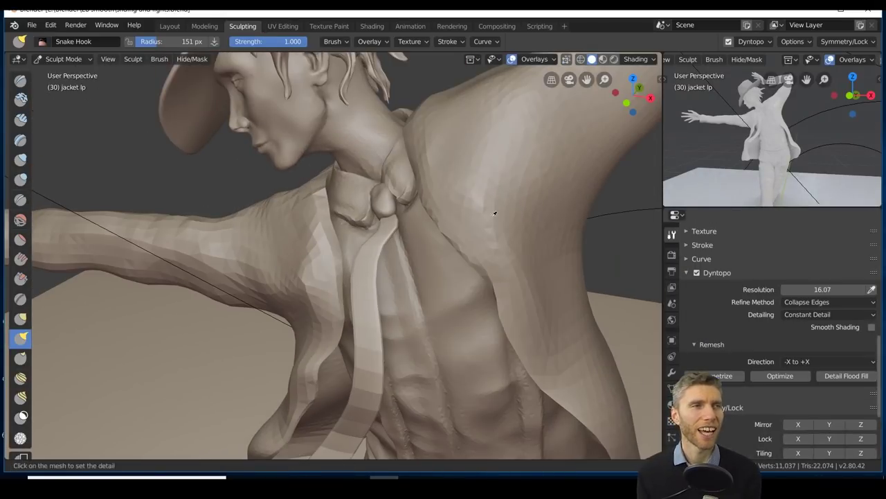
key("f")
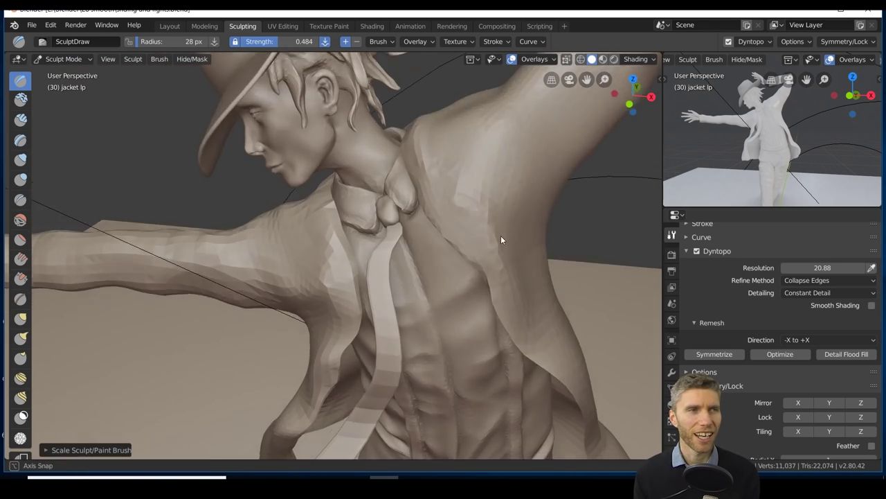
Sculpt folds across the jacket with the 55 px Crease brush at Dyntopo resolution 30.43 using Subdivide Collapse, and save the file.
key("bracketleft")
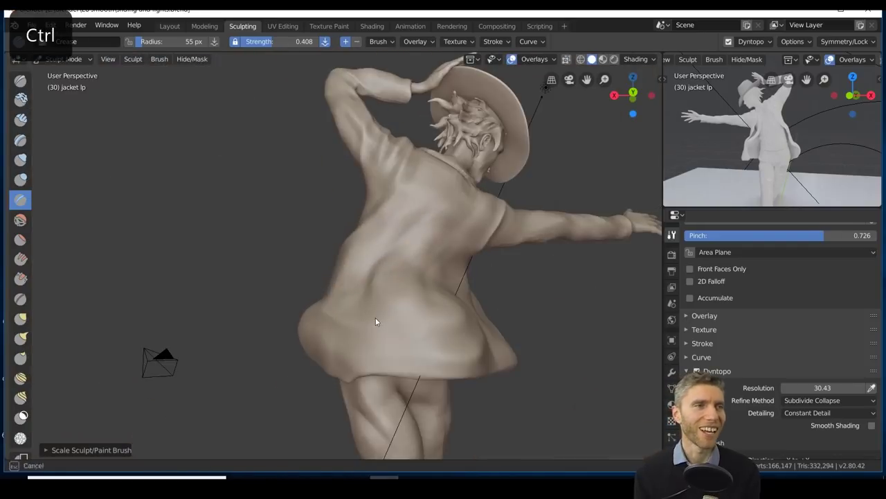
left_click(32, 25)
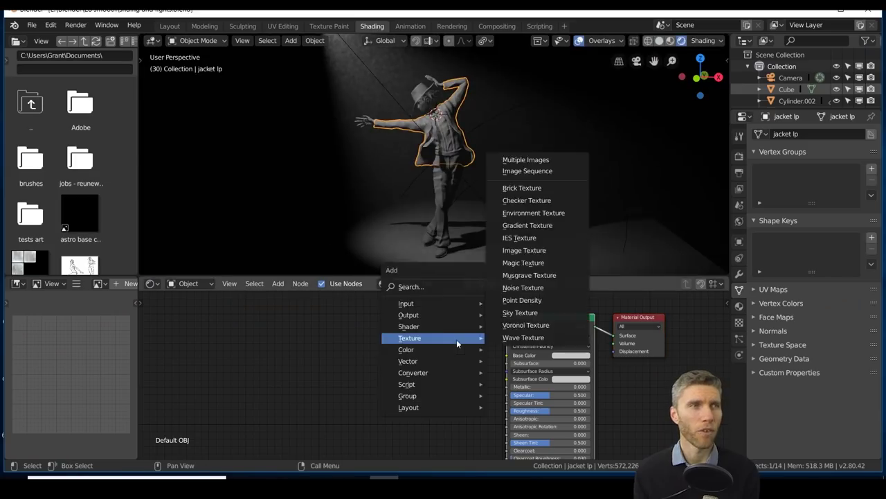
Feed an Ambient Occlusion node into the jacket material's Base Color and link that material to the character's other objects.
left_click(526, 86)
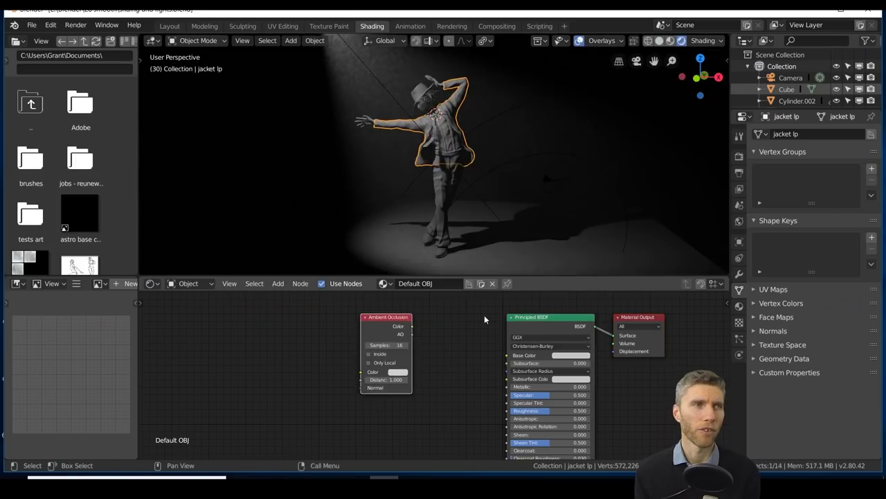
scroll(448, 168, "up", 5)
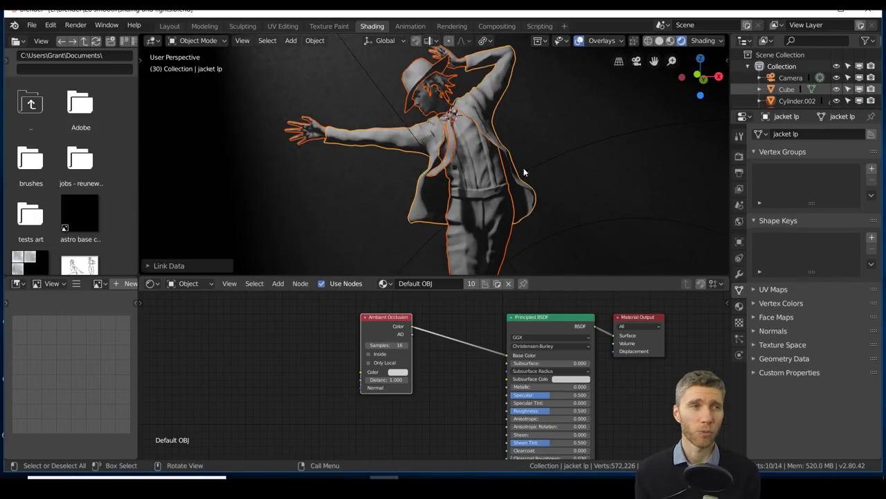
scroll(524, 173, "down", 5)
Insert a MixRGB node set to Multiply between the Ambient Occlusion node and the Principled BSDF's Base Color.
key("shift+a")
mouse_move(385, 383)
left_click(424, 315)
left_click_drag(437, 360, 485, 360)
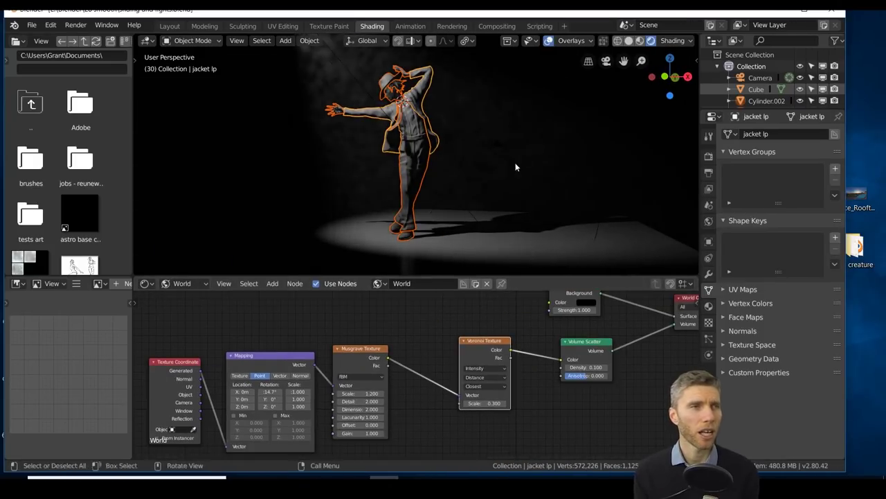
middle_click_drag(515, 167, 527, 173, "shift")
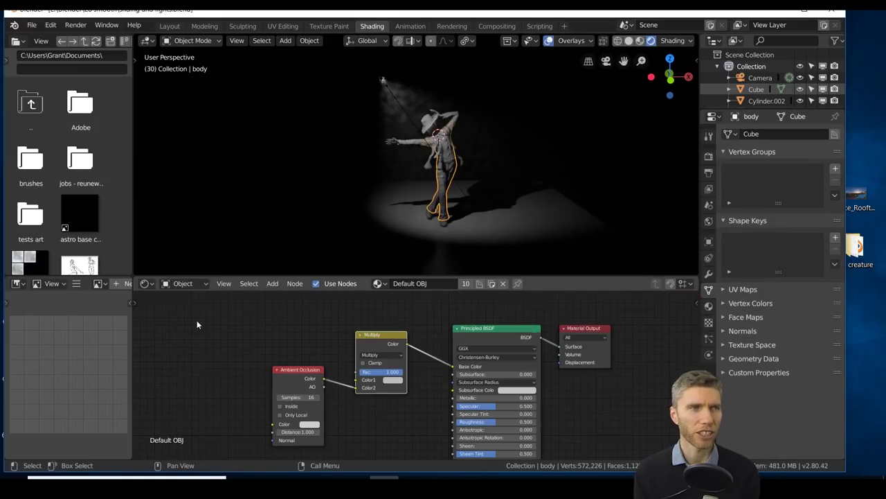
Disconnect the Voronoi Texture from the world's Volume Scatter color and set the spotlight's energy to 70.
middle_click_drag(516, 176, 516, 156, "ctrl")
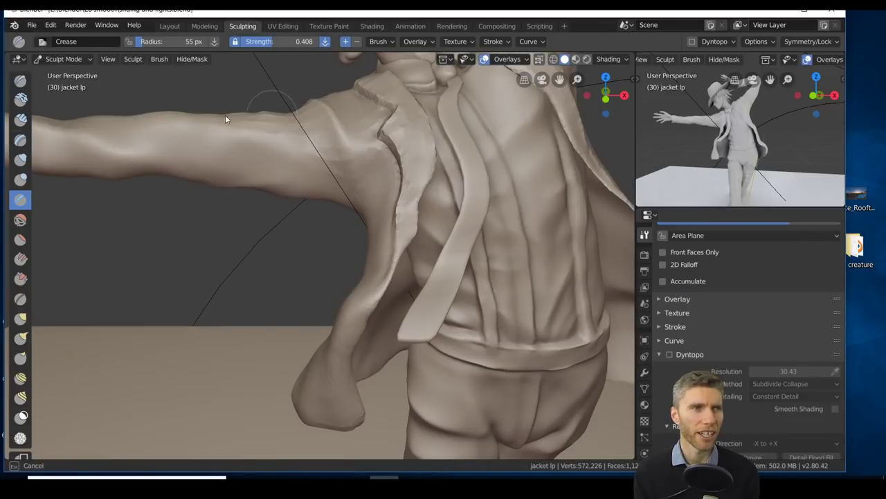
mouse_move(471, 208)
middle_mouse_down("shift")
mouse_move(569, 166)
mouse_move(413, 254)
mouse_move(145, 271)
mouse_move(462, 353)
mouse_move(509, 338)
mouse_move(485, 344)
middle_mouse_up("shift")
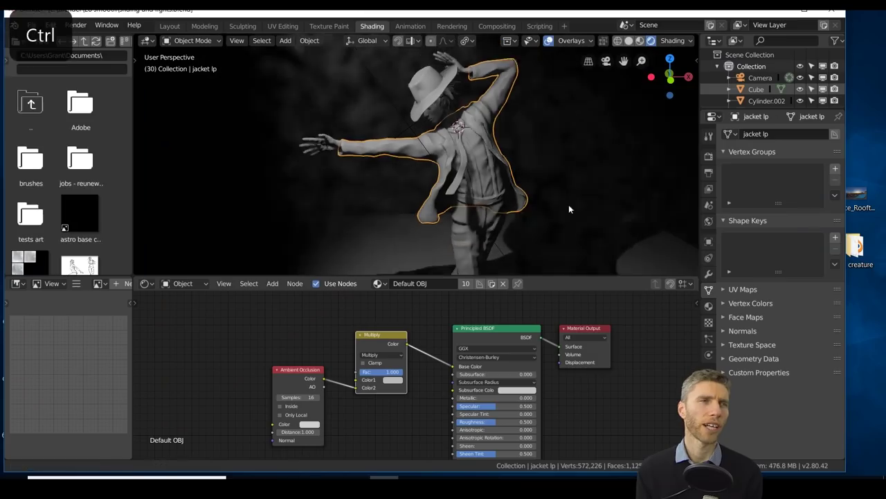
middle_click_drag(568, 204, 556, 331, "ctrl")
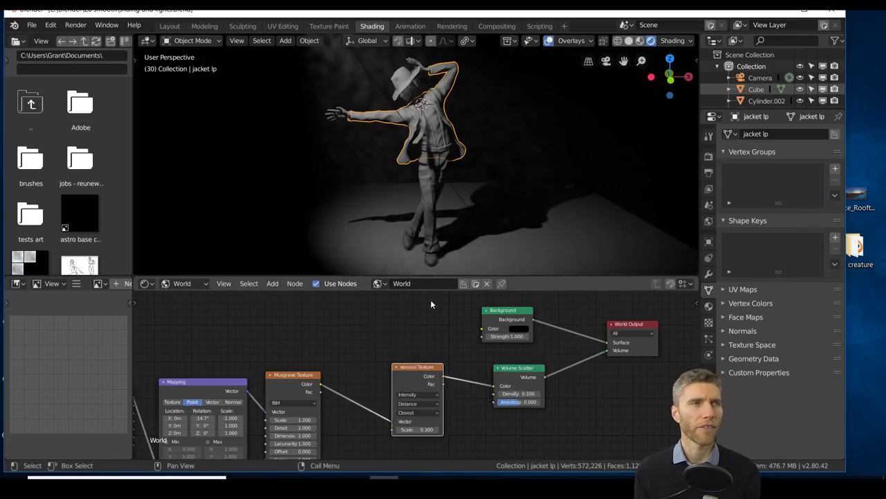
left_click_drag(527, 394, 532, 403)
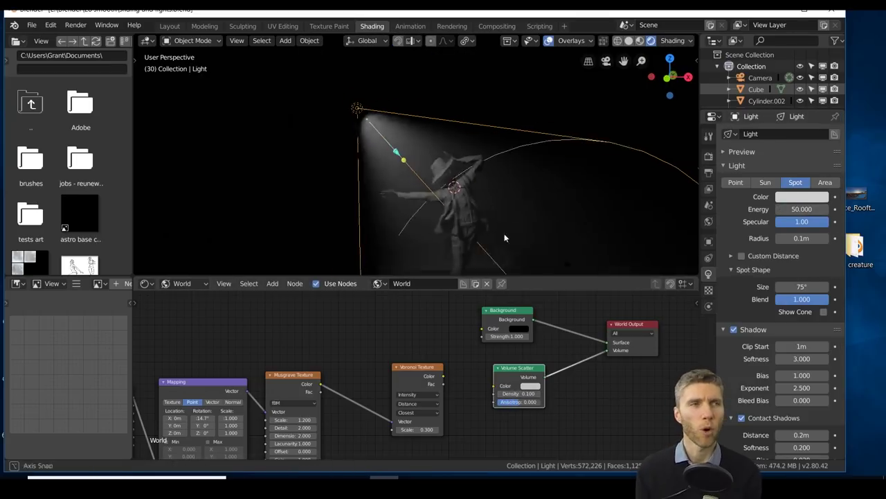
middle_click_drag(504, 237, 572, 229)
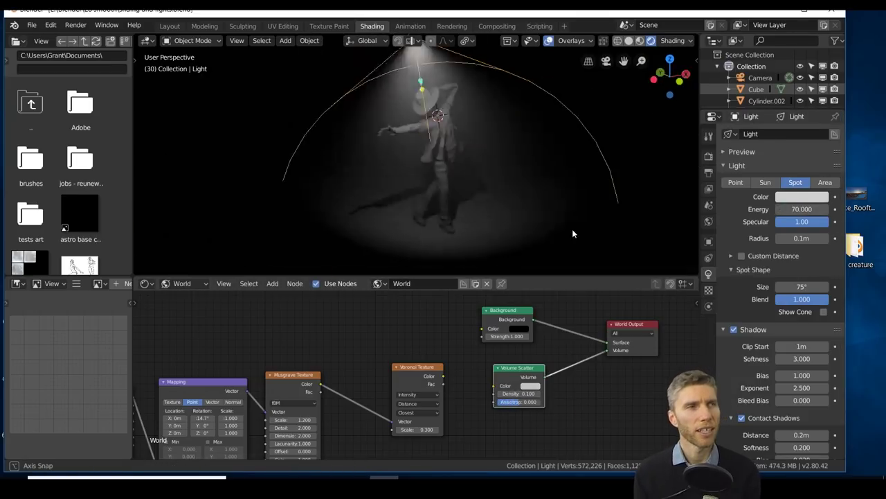
Enable Bloom in the Eevee render settings with threshold 1.469, knee 0.507, radius 3.839 and intensity 0.026.
left_click(461, 200)
left_click(709, 156)
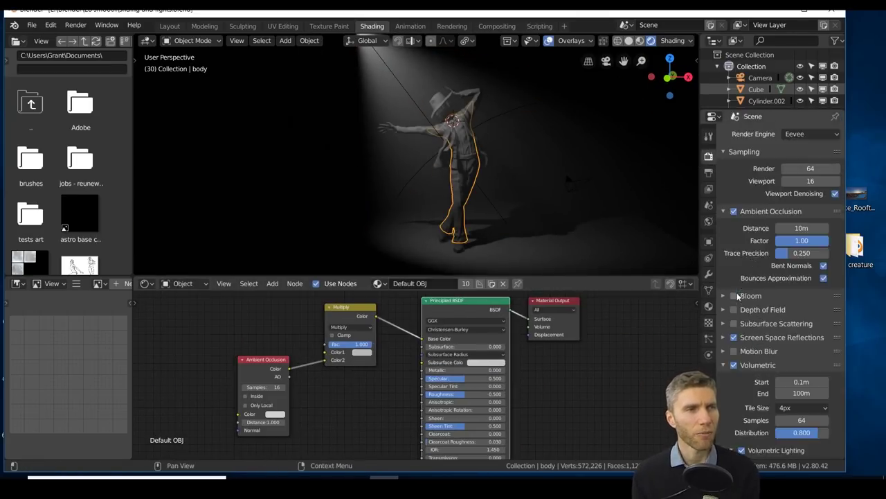
left_click(735, 296)
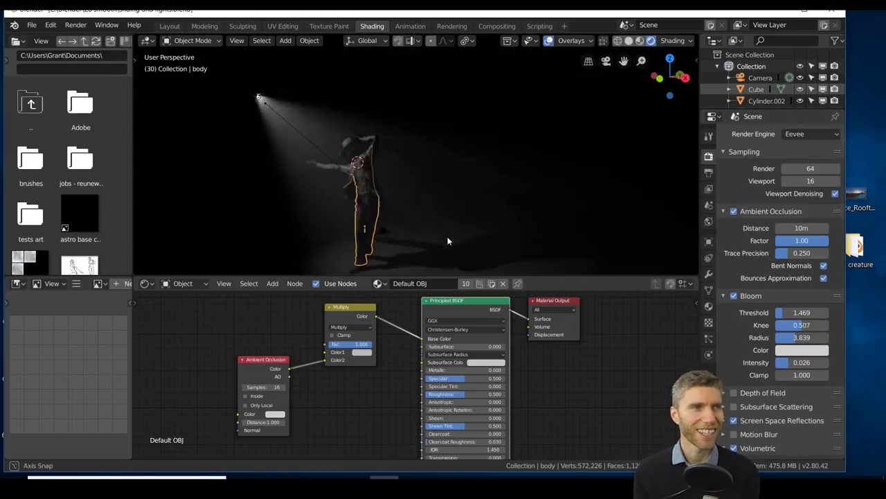
left_click(32, 25)
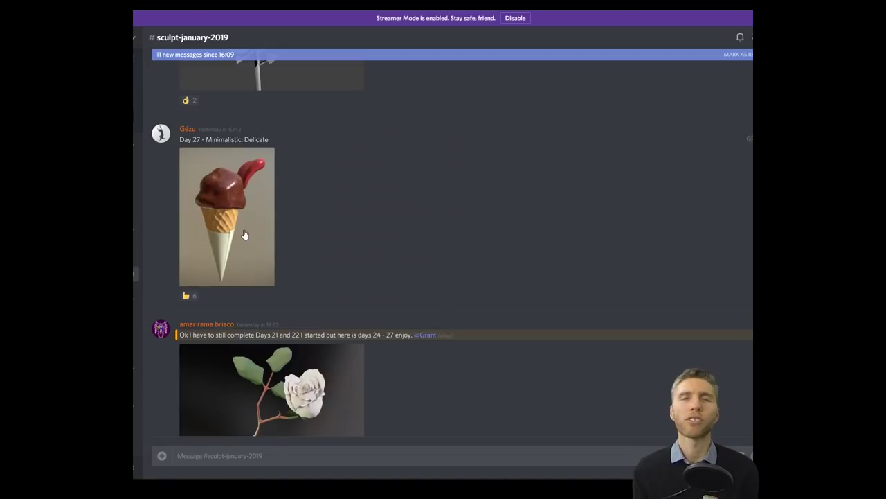
Switch to Discord's sculpt-january-2019 channel and view the ice cream, white rose and sumo wrestler sculpts enlarged.
left_click(242, 230)
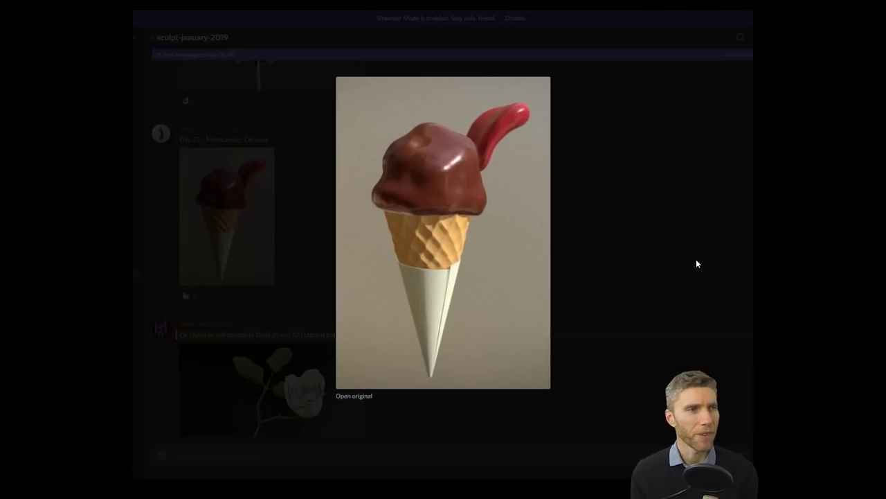
left_click(696, 259)
scroll(346, 297, "down", 2)
left_click(346, 297)
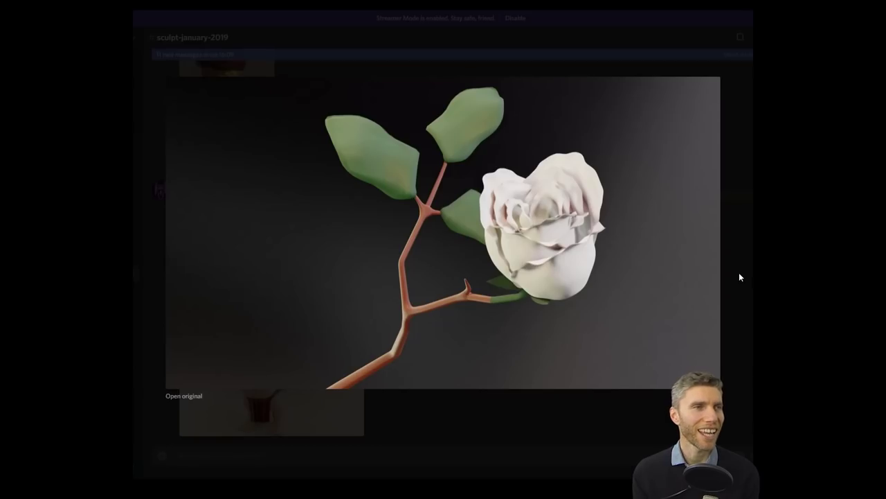
left_click(739, 277)
left_click(347, 278)
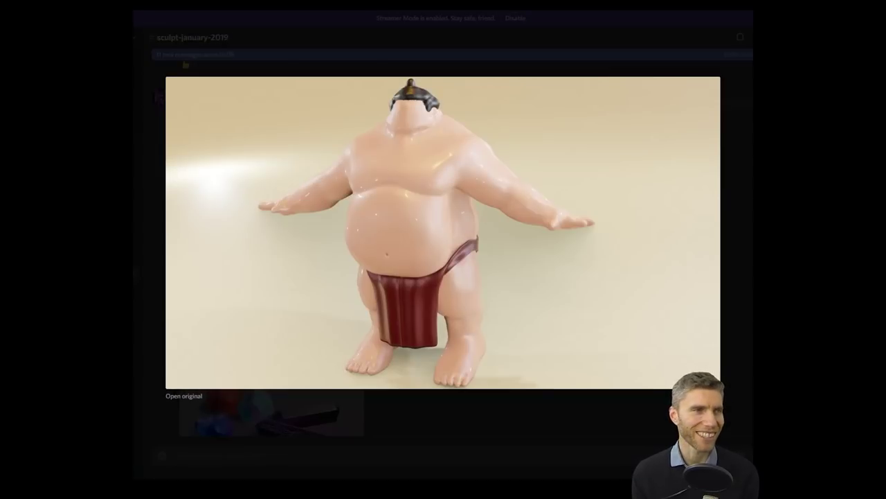
left_click(601, 273)
View the gems and crystals, the two patterned ornaments and the butterfly sculpt enlarged.
scroll(291, 277, "down", 3)
left_click(291, 277)
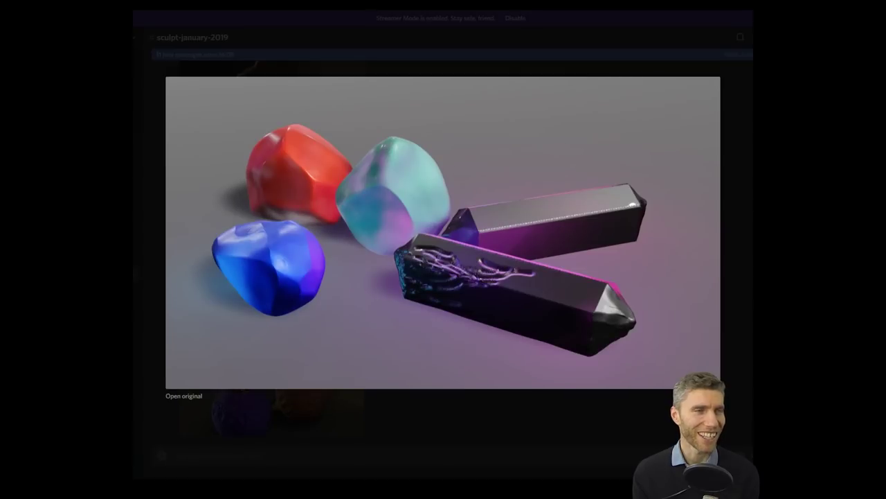
key("Escape")
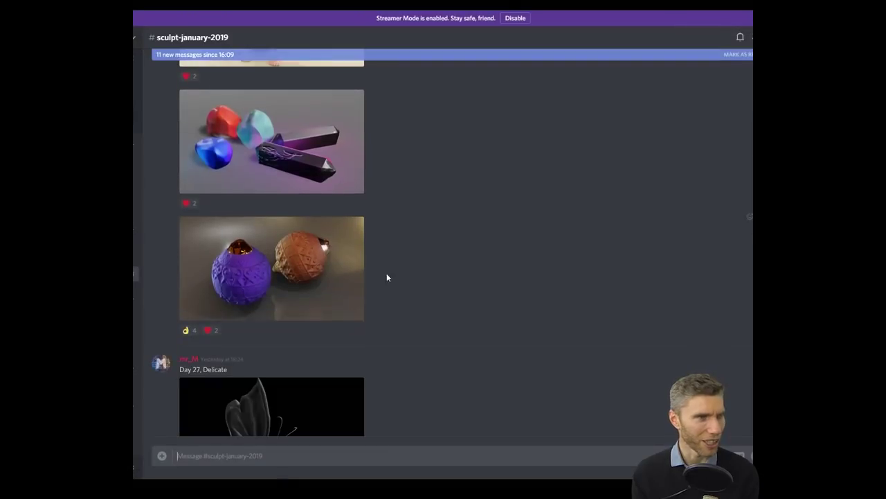
left_click(354, 274)
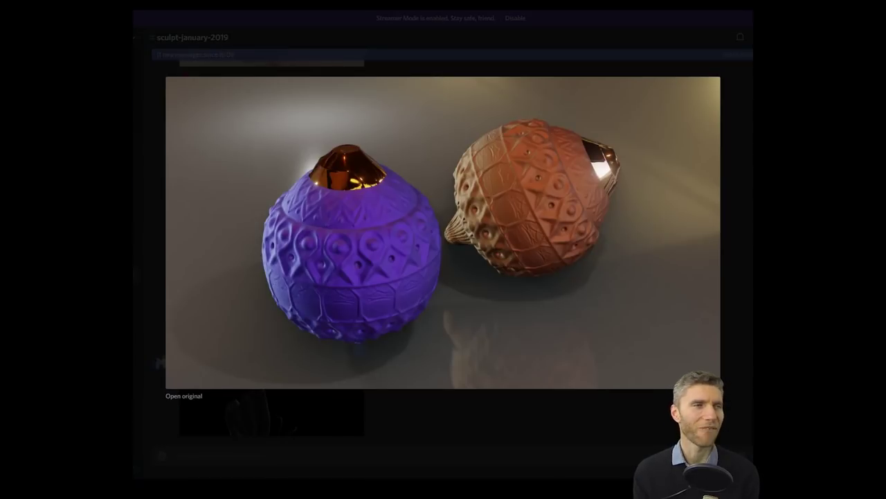
key("Escape")
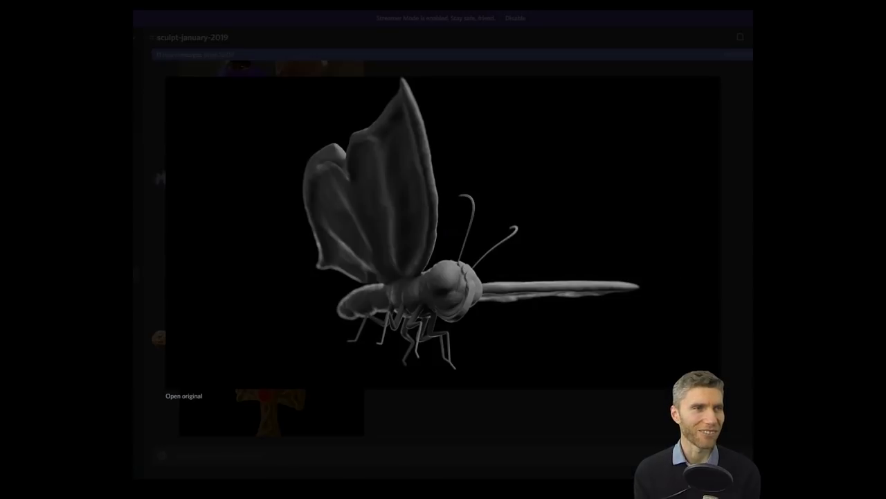
key("Escape")
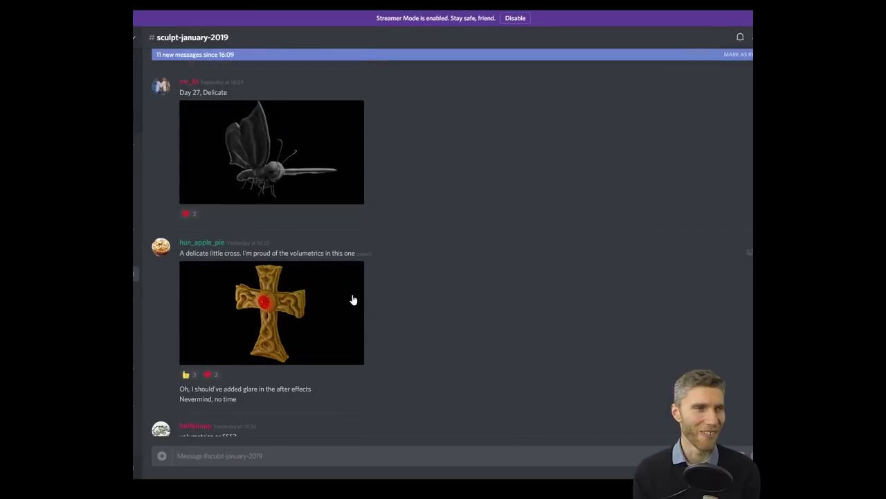
View the golden cross with the red gem and the backlit hands and ear reference enlarged.
left_click(350, 301)
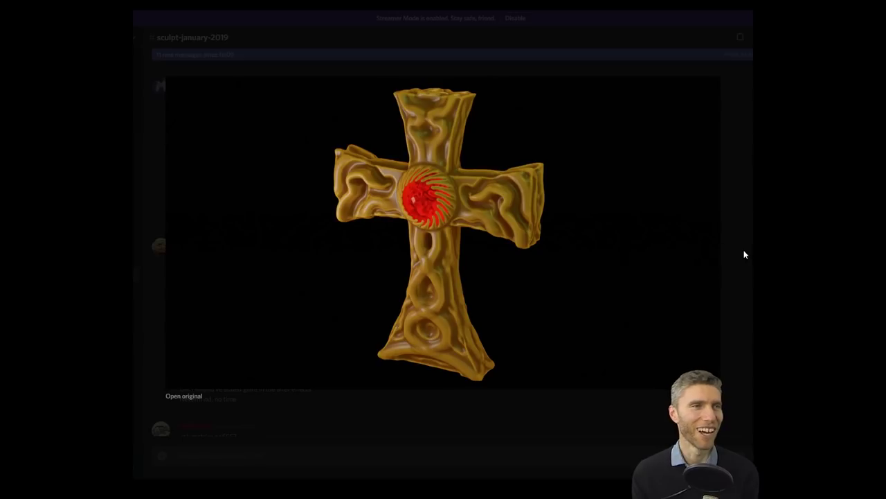
key("Escape")
scroll(609, 257, "down", 5)
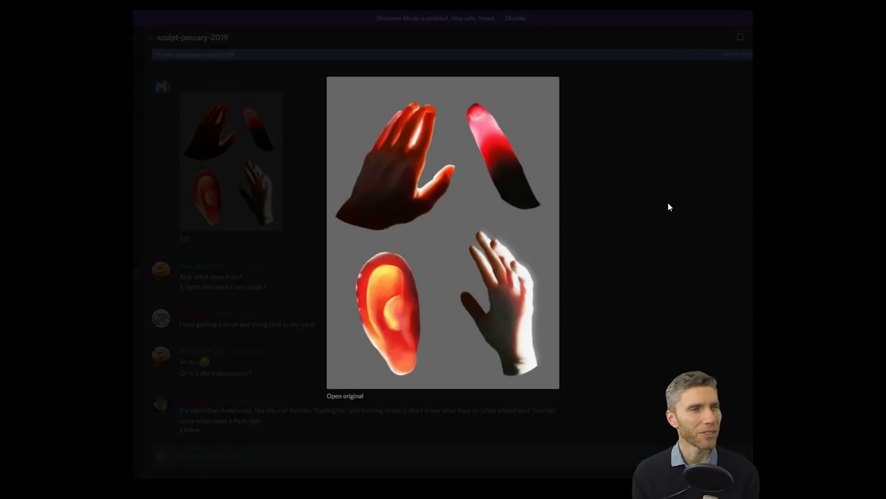
key("Escape")
View the ornamented goblet and the mushroom guy renders at full size.
scroll(662, 204, "down", 5)
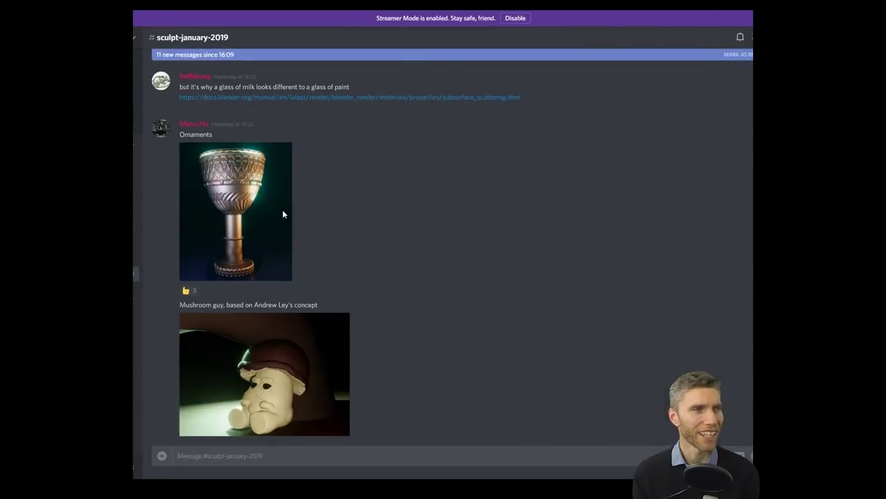
left_click(282, 214)
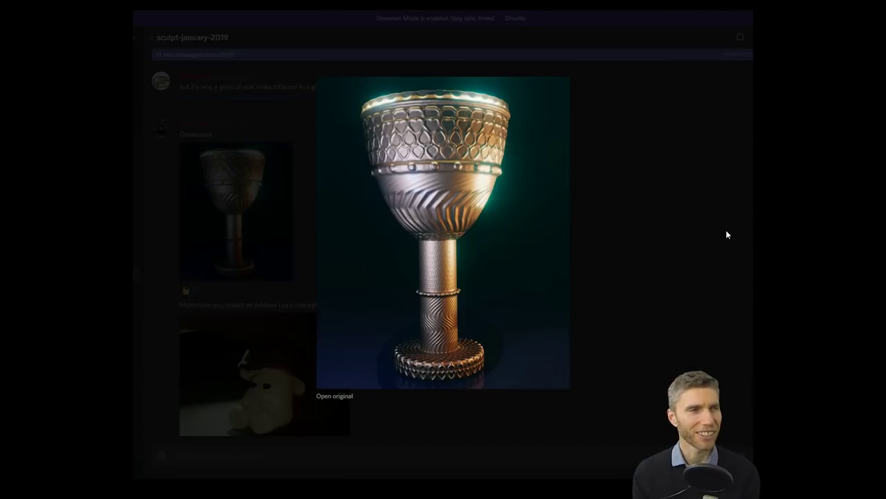
key("Escape")
scroll(726, 235, "down", 4)
left_click(263, 249)
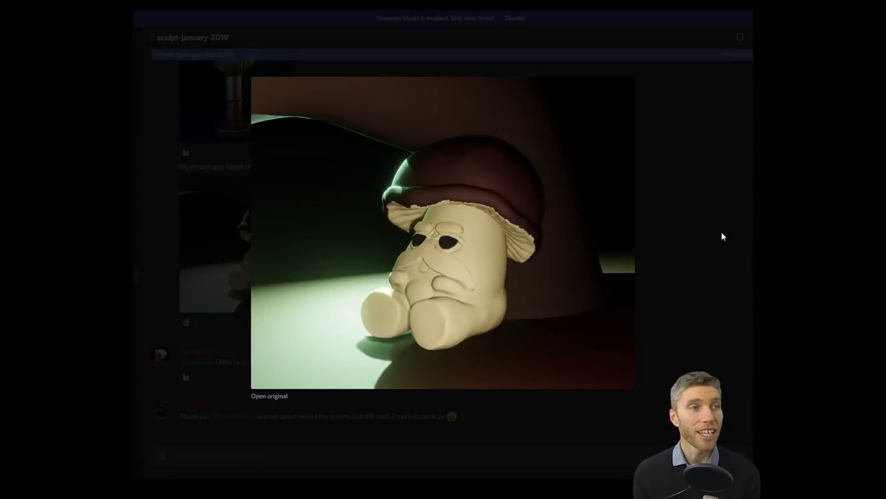
key("Escape")
View the round-bellied eared creature and the caged glowing light sculpts enlarged.
scroll(699, 233, "down", 5)
left_click(249, 222)
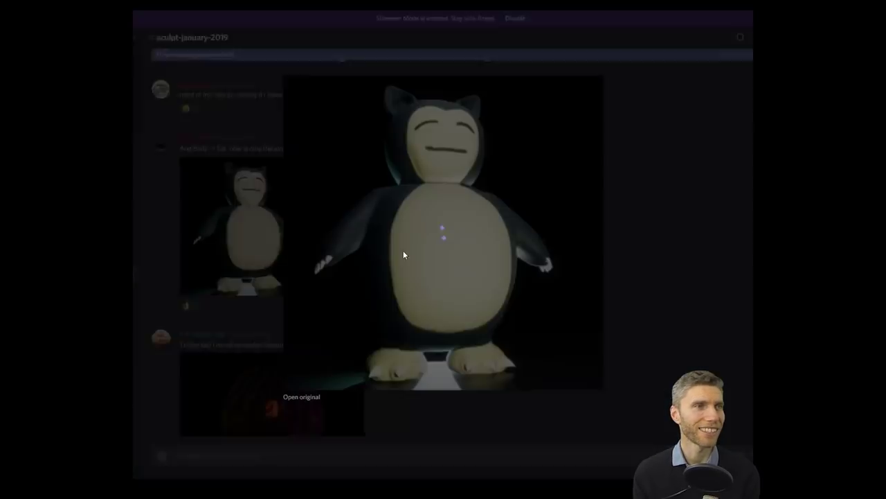
key("Escape")
scroll(714, 237, "down", 5)
left_click(270, 221)
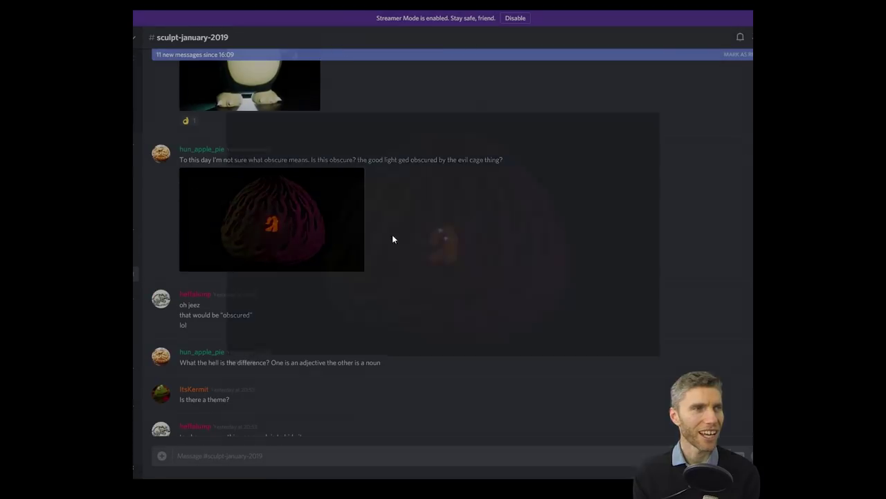
key("Escape")
Browse on to the Day 20 Split post and view its golden pole dancer sculpt enlarged.
scroll(684, 237, "down", 10)
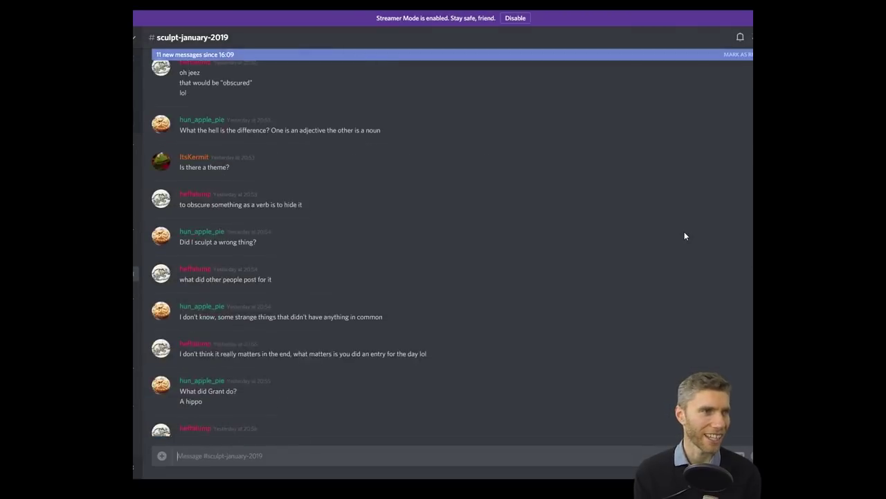
scroll(684, 237, "down", 10)
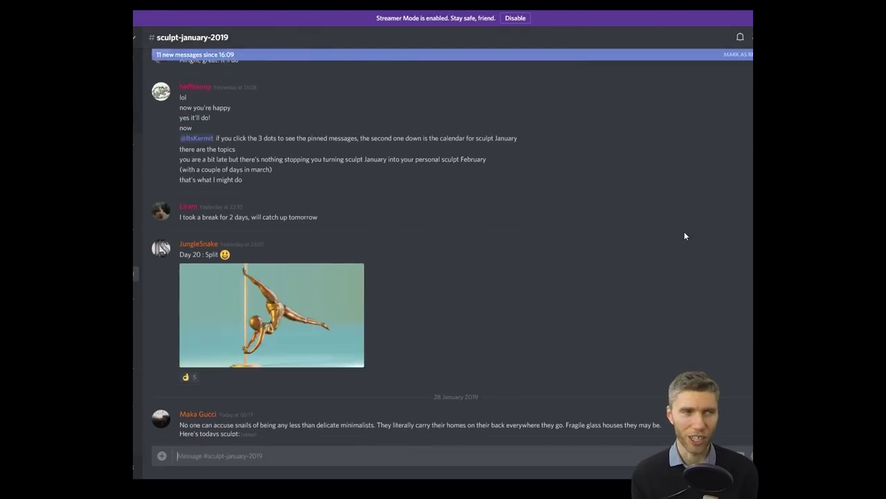
left_click(354, 305)
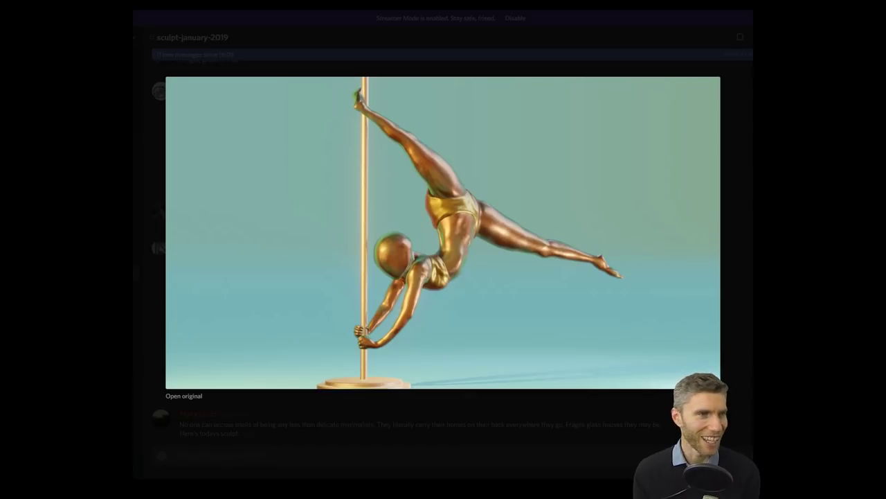
key("Escape")
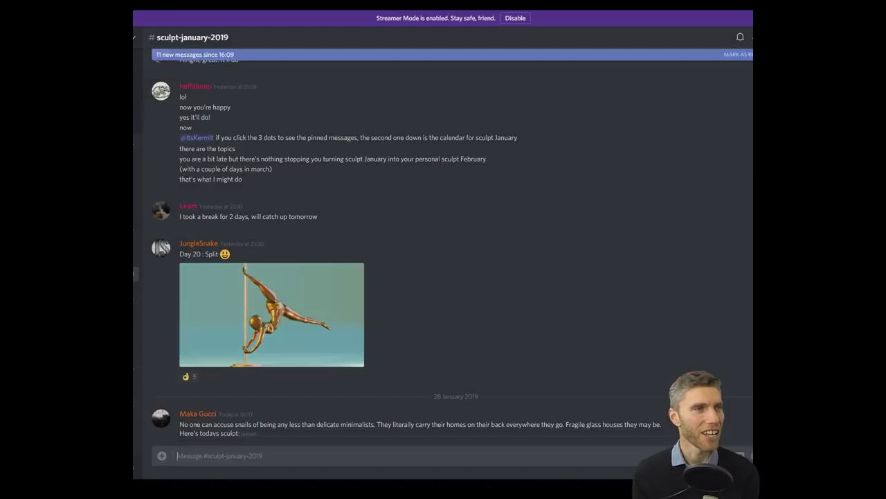